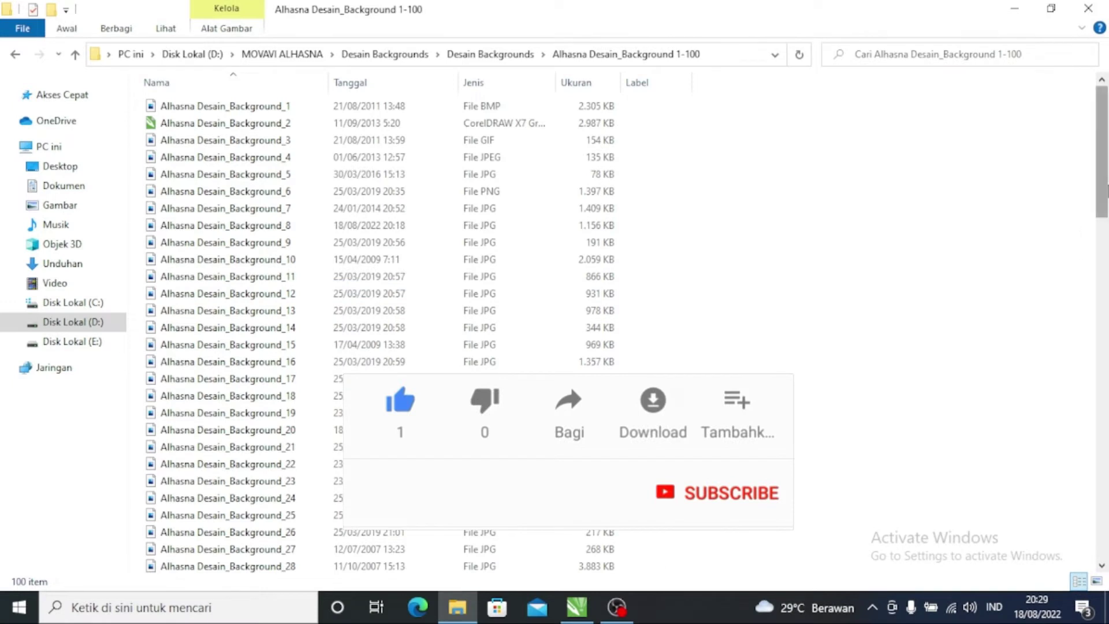
# Step: Switch the Background 1-100 folder from the Details list to Large Icons thumbnails
pyautogui.scroll(-1, 1101, 231)
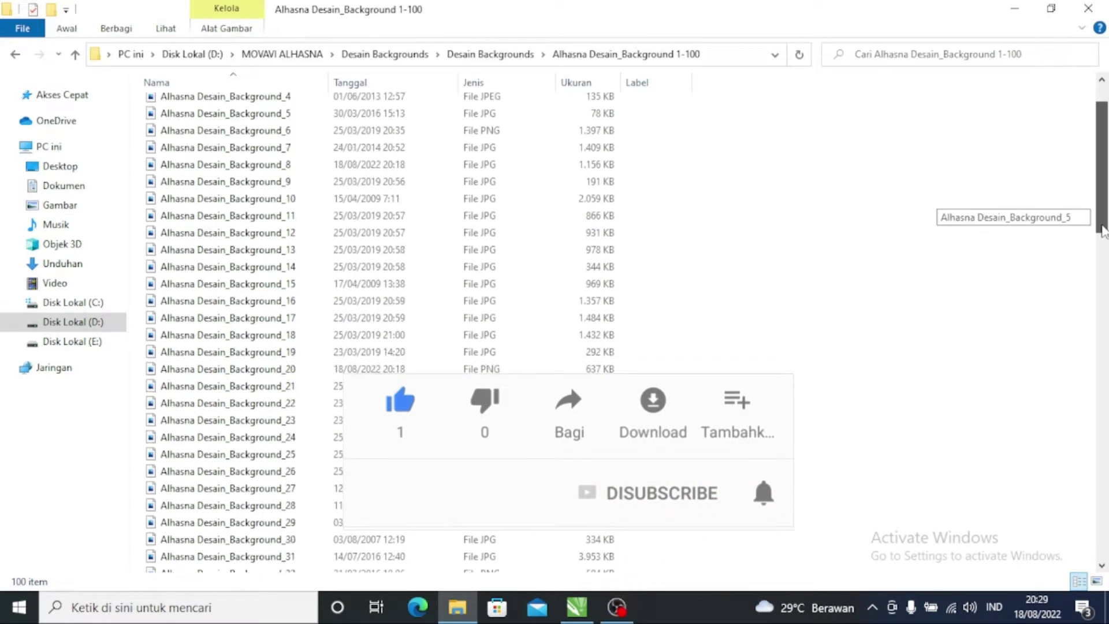
pyautogui.moveTo(1101, 231); pyautogui.dragTo(1103, 374)
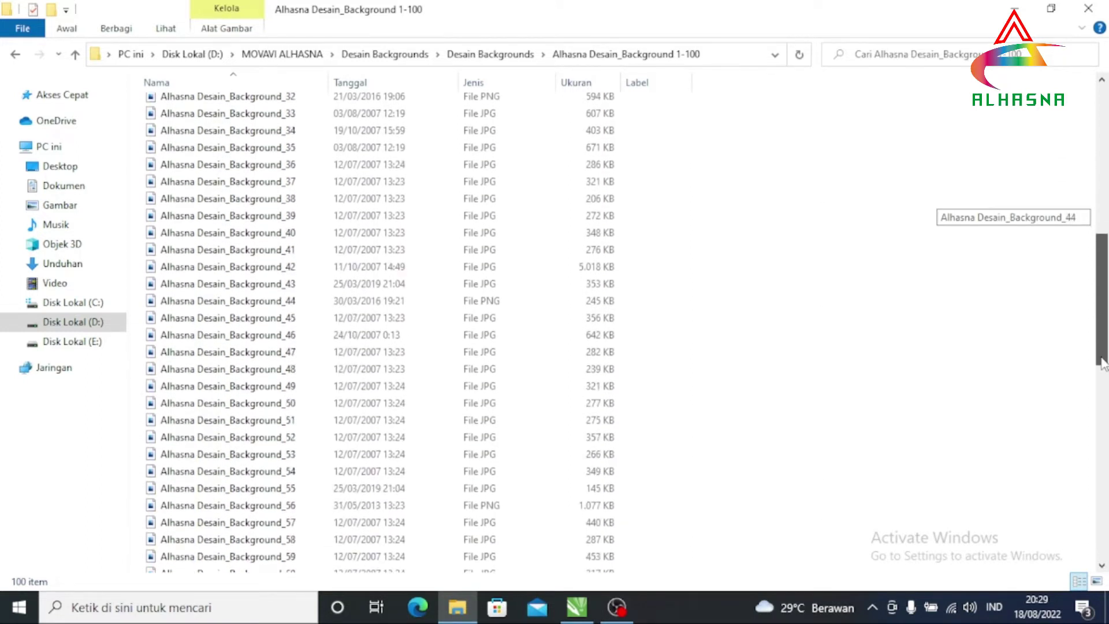
pyautogui.moveTo(1103, 388); pyautogui.dragTo(1103, 551)
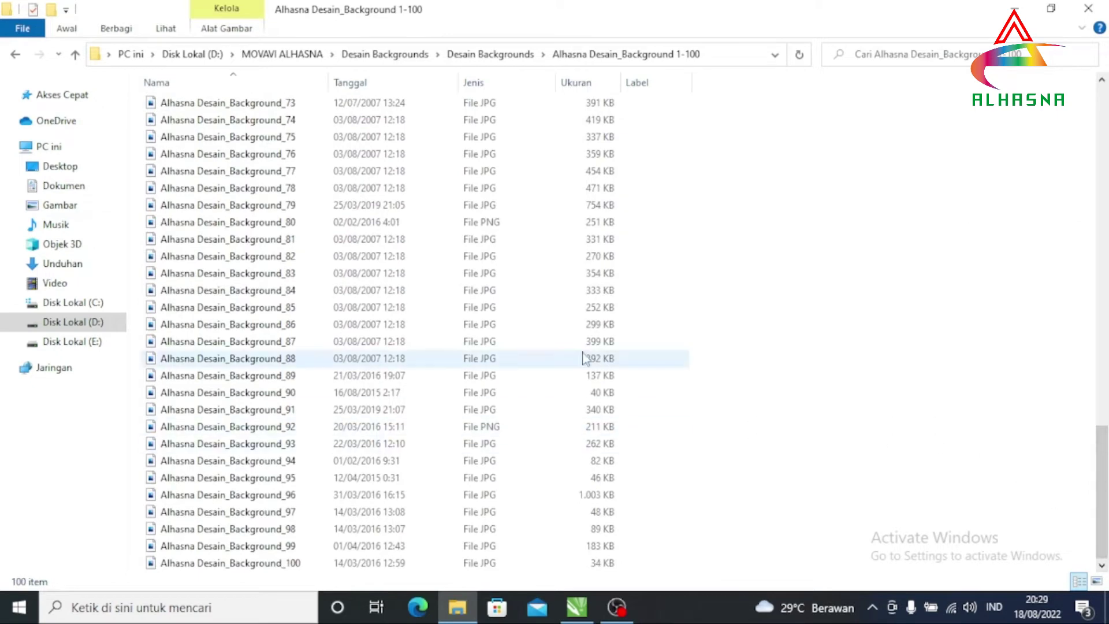
pyautogui.click(1096, 581)
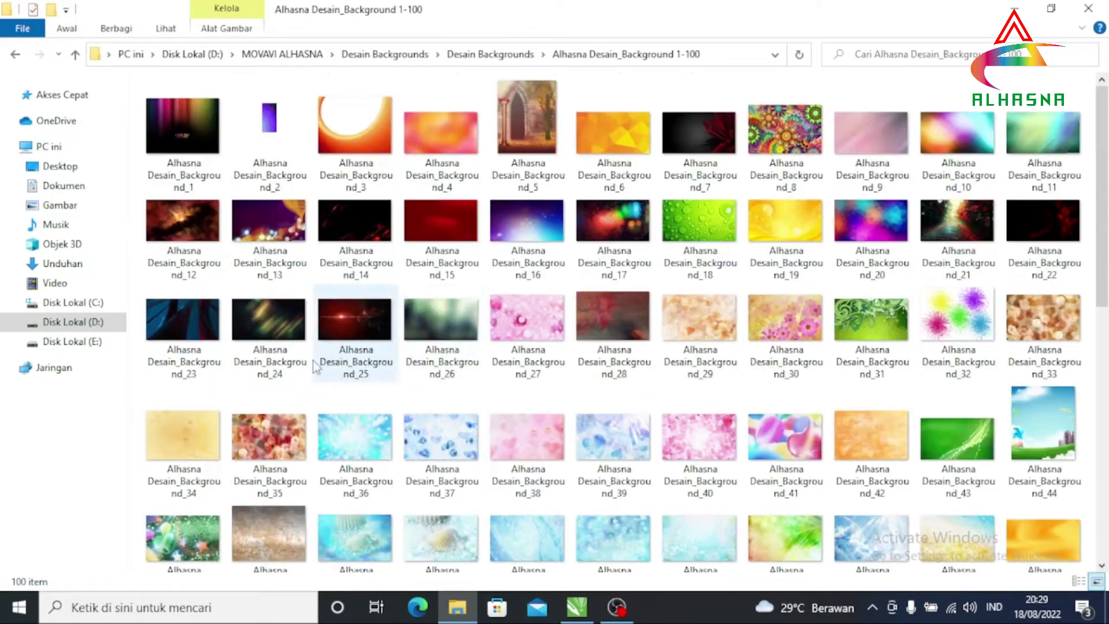
# Step: Scroll through the thumbnails and open Alhasna Desain_Background_8.jpg full-size in Photos
pyautogui.scroll(-3, 1102, 216)
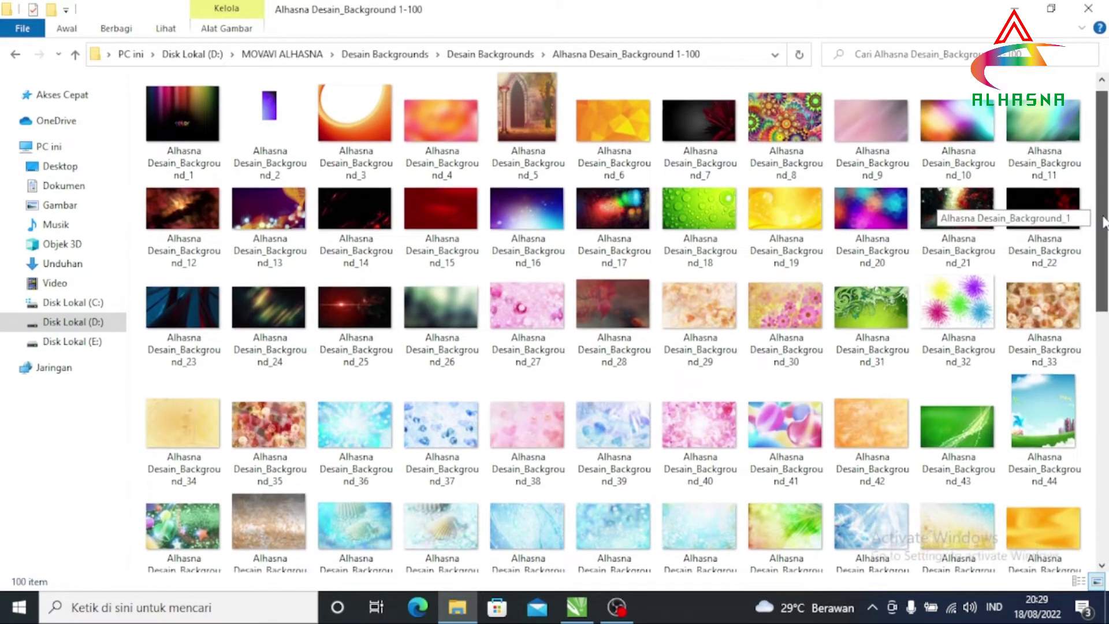
pyautogui.scroll(-1, 1103, 216)
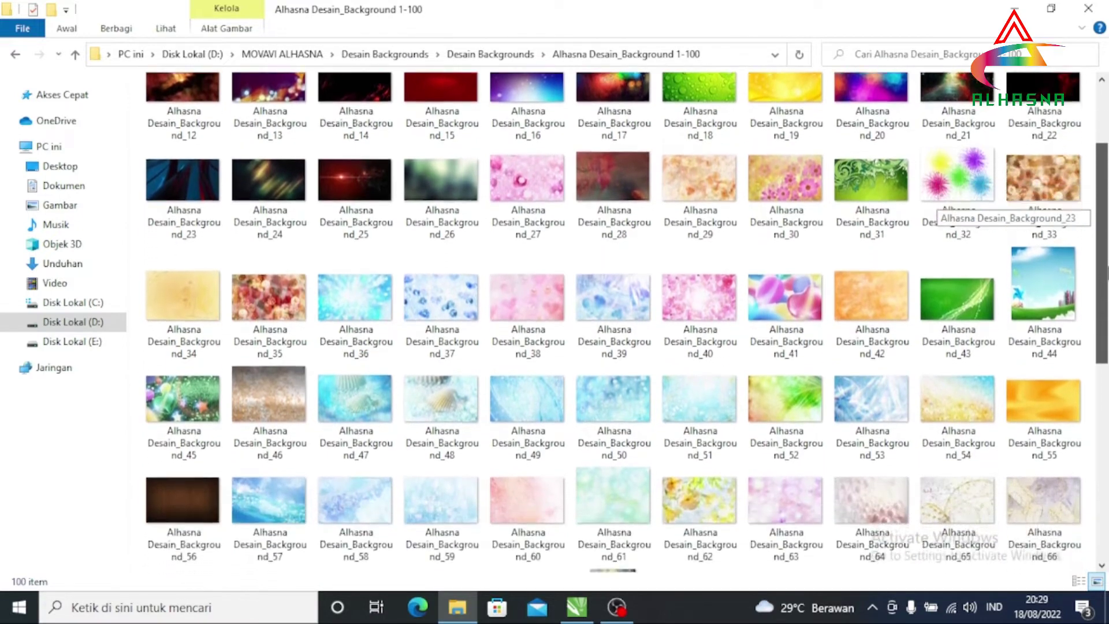
pyautogui.scroll(-1, 1103, 216)
pyautogui.scroll(-1, 1102, 216)
pyautogui.scroll(-1, 1103, 216)
pyautogui.scroll(-1, 626, 323)
pyautogui.scroll(-1, 626, 323)
pyautogui.scroll(-1, 626, 322)
pyautogui.scroll(-2, 1103, 479)
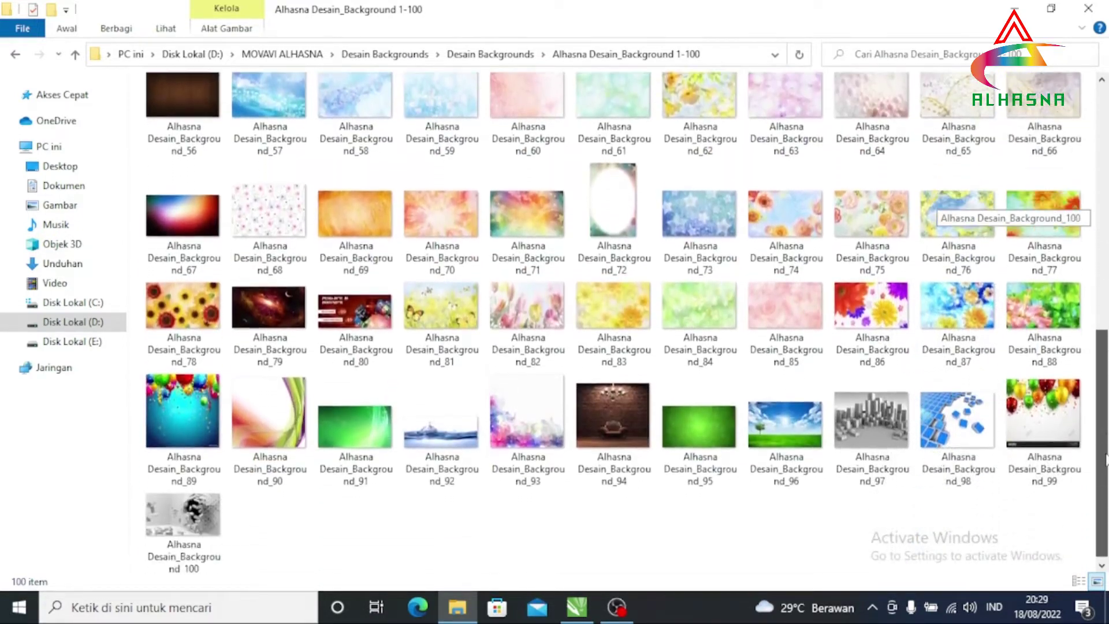
pyautogui.scroll(1, 1103, 470)
pyautogui.scroll(2, 1103, 470)
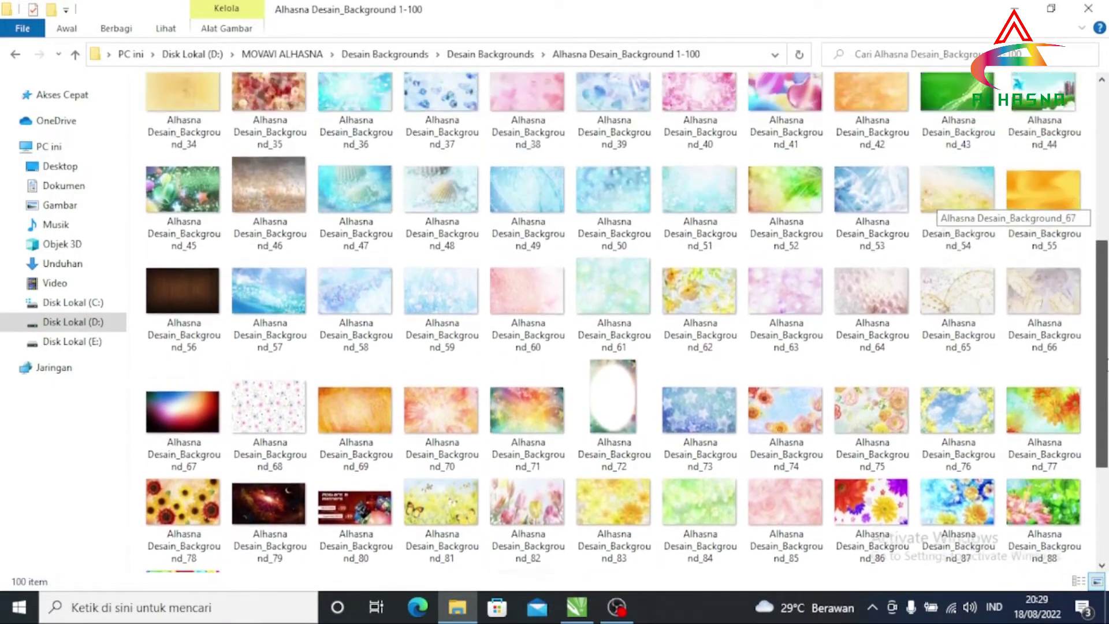
pyautogui.scroll(3, 1103, 470)
pyautogui.scroll(2, 1103, 470)
pyautogui.scroll(2, 626, 322)
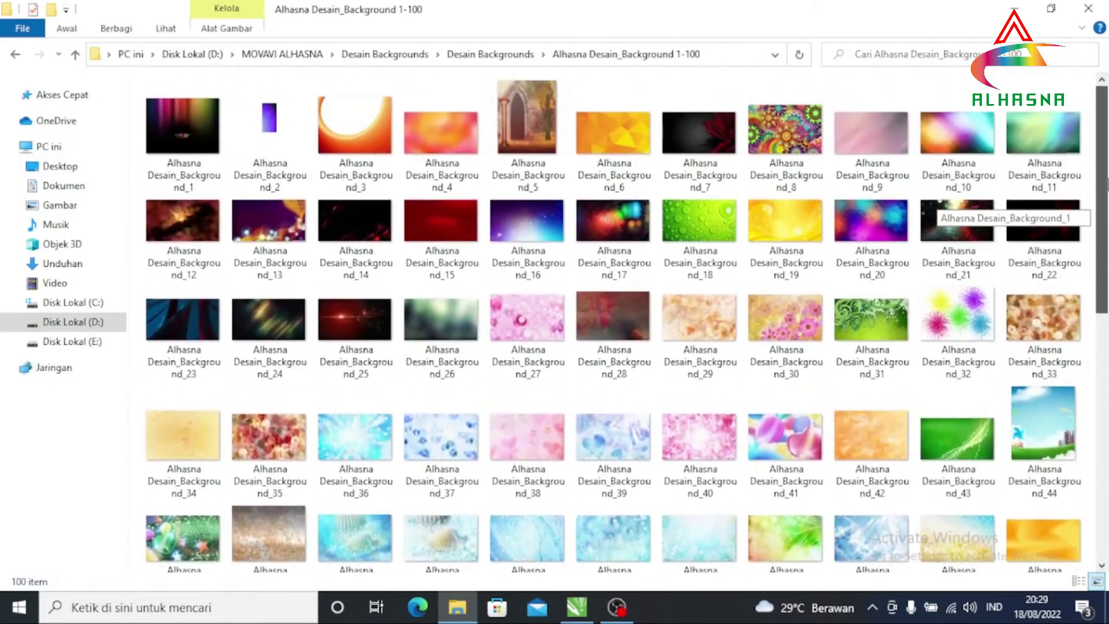
pyautogui.click(779, 132)
pyautogui.doubleClick(780, 132)
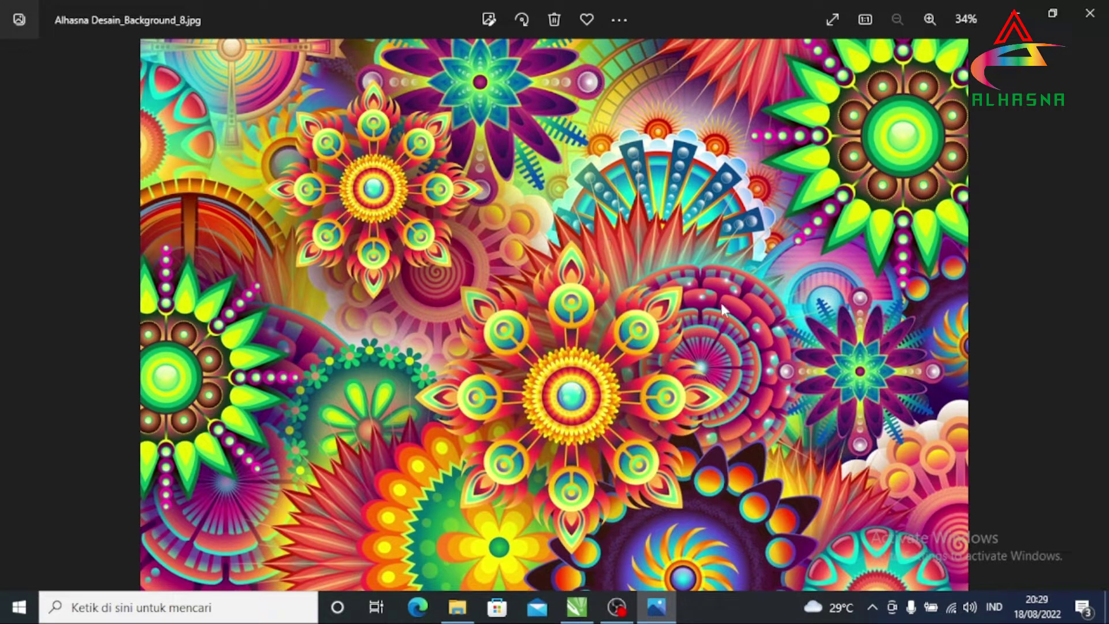
# Step: Page through the background images in Photos starting from Background_9
pyautogui.click(1088, 312)
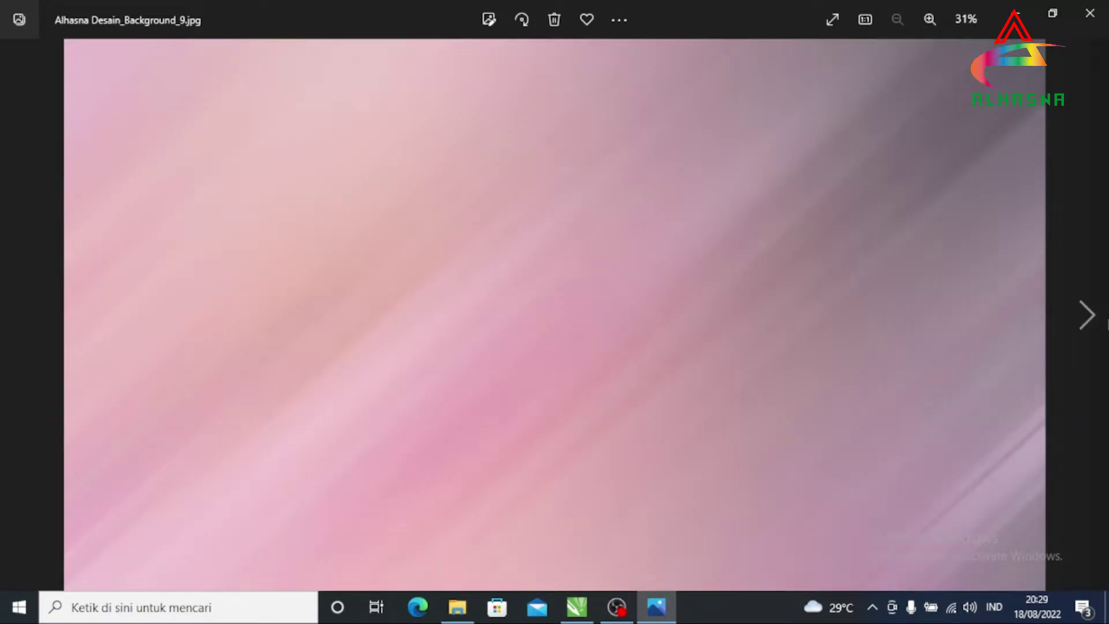
pyautogui.click(1090, 316)
pyautogui.click(1091, 315)
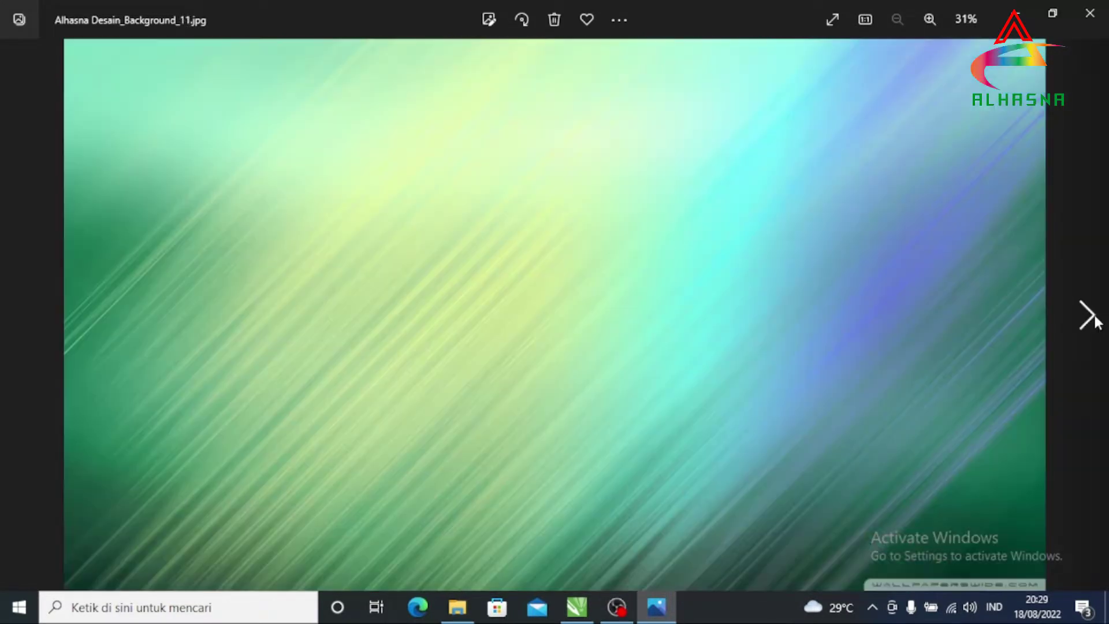
pyautogui.click(1090, 315)
pyautogui.click(1090, 315)
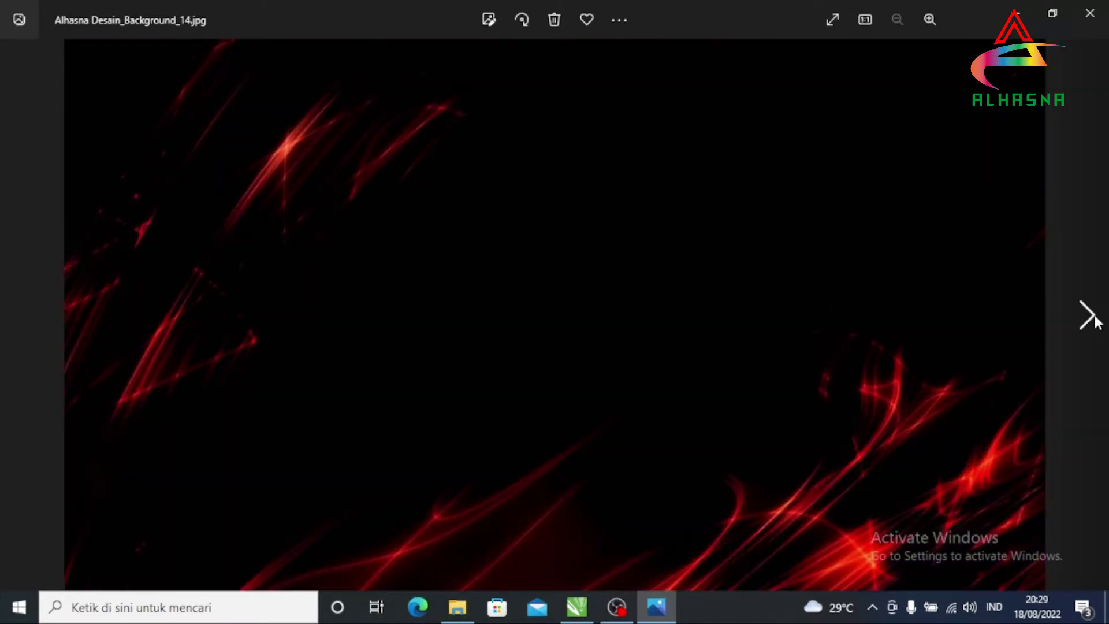
pyautogui.click(1091, 316)
pyautogui.click(1092, 316)
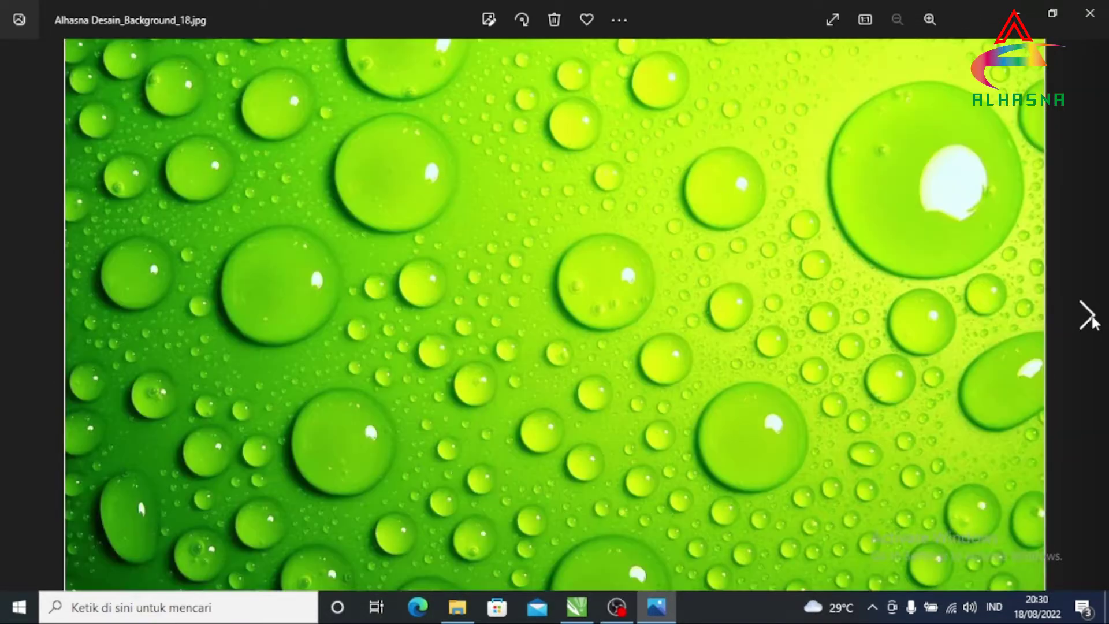
pyautogui.click(1091, 317)
pyautogui.click(1091, 317)
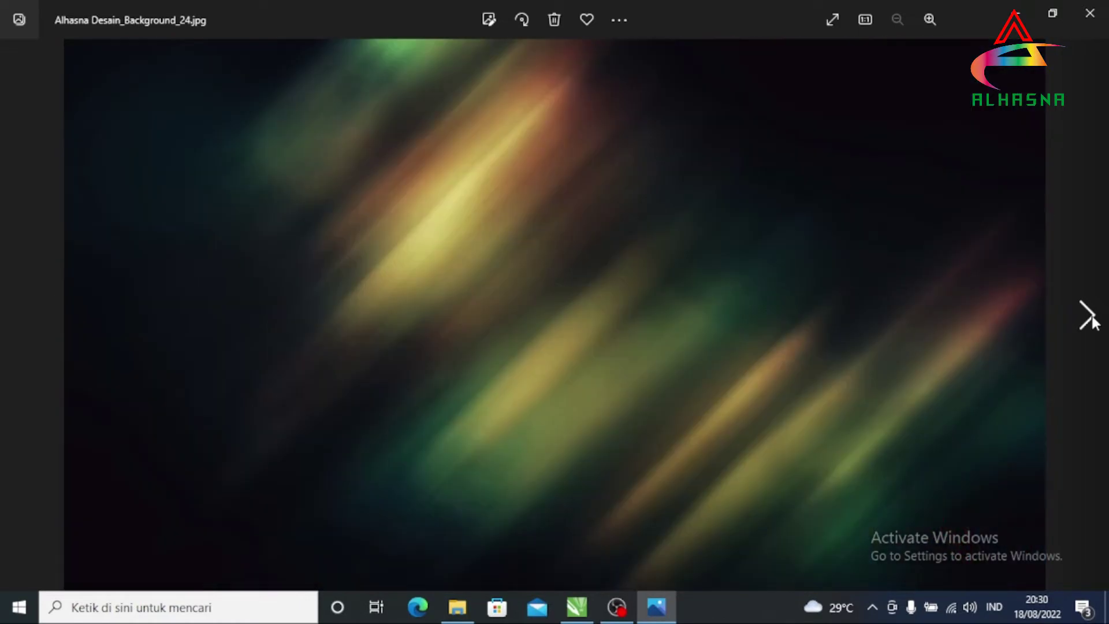
pyautogui.click(1091, 317)
pyautogui.click(1092, 316)
pyautogui.click(1092, 316)
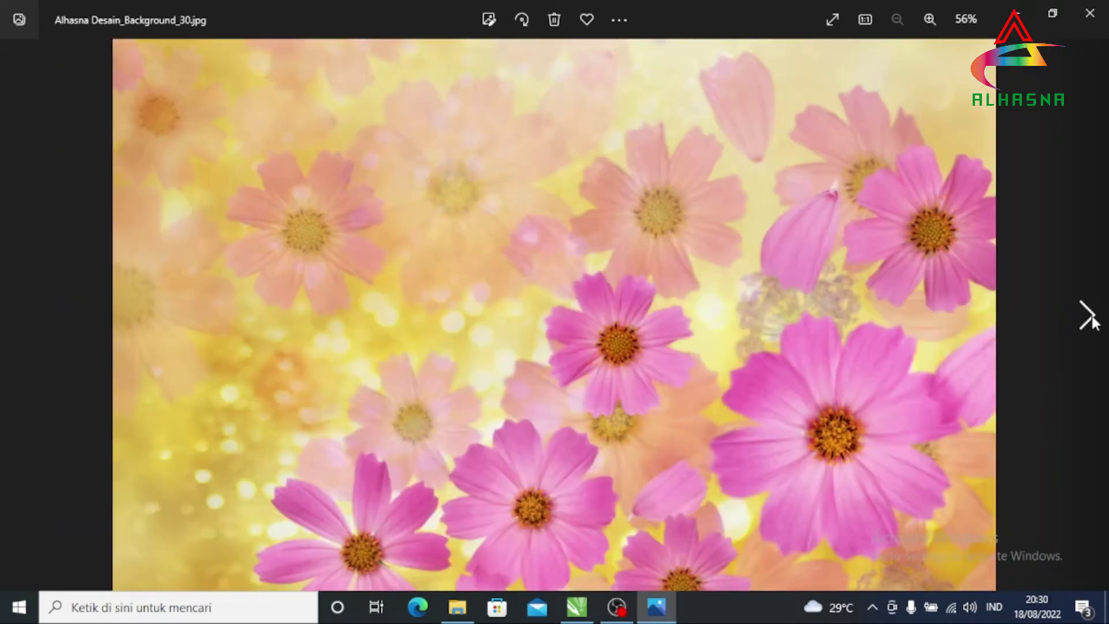
pyautogui.click(1092, 316)
pyautogui.click(1091, 316)
pyautogui.click(1091, 317)
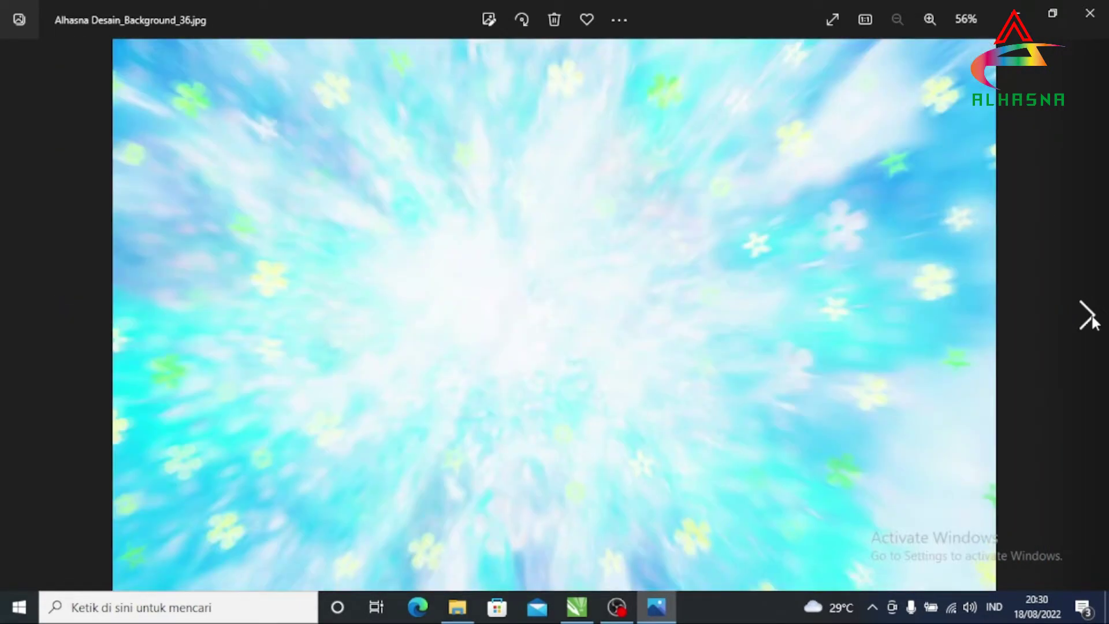
pyautogui.click(1091, 316)
pyautogui.click(1092, 317)
pyautogui.click(1091, 316)
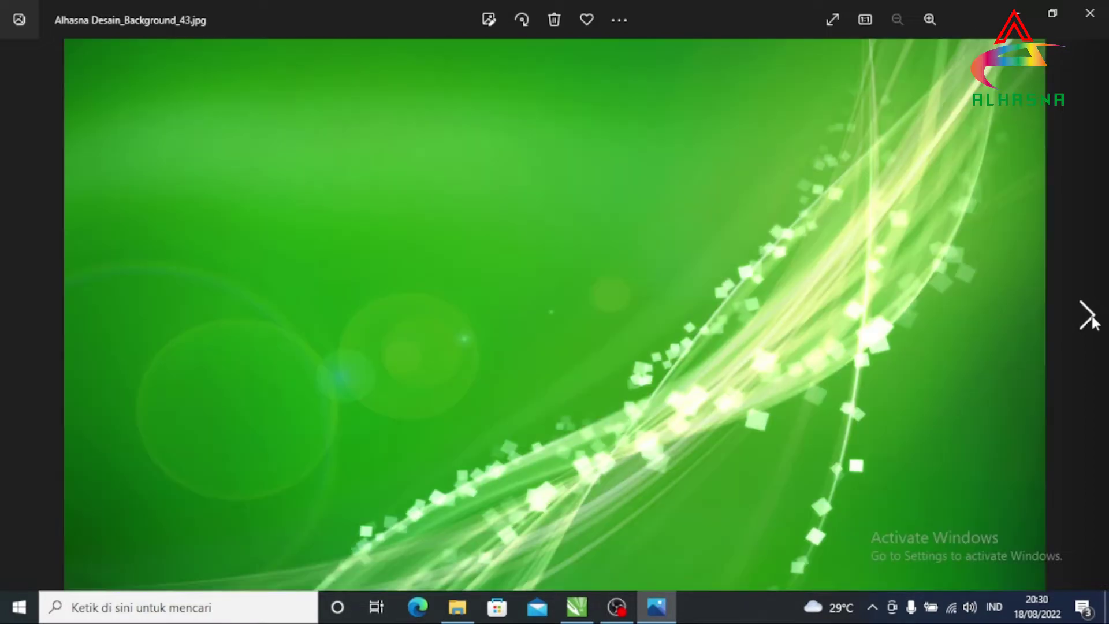
pyautogui.click(1092, 319)
pyautogui.click(1091, 319)
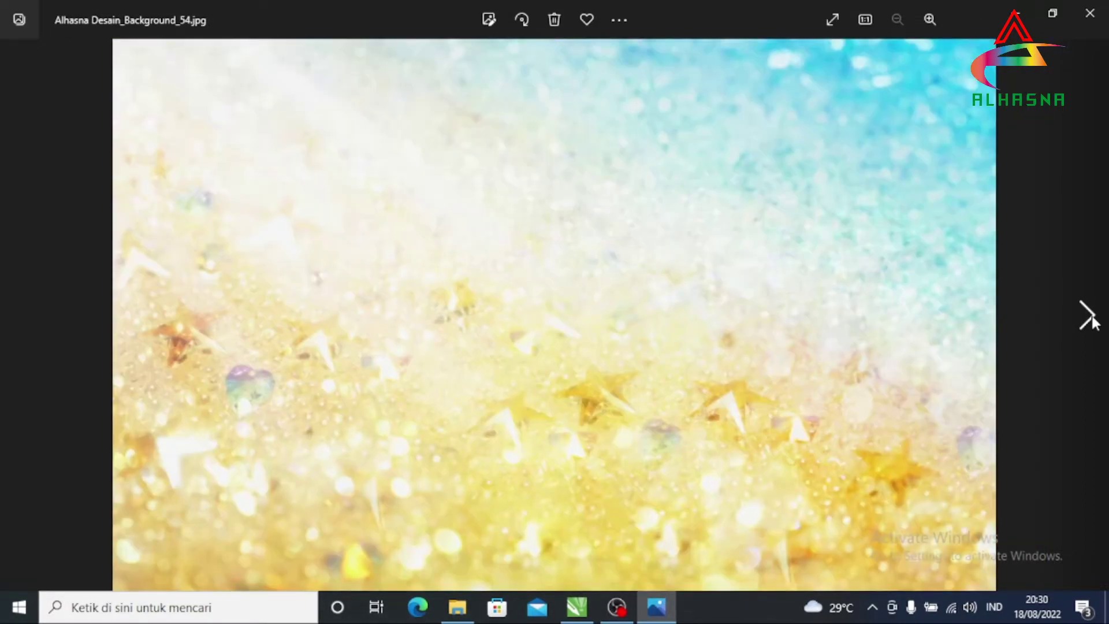
pyautogui.click(1092, 318)
pyautogui.click(1092, 319)
# Step: Continue paging to Background_100, then close the Photos viewer
pyautogui.click(1092, 318)
pyautogui.click(1092, 318)
pyautogui.click(1092, 319)
pyautogui.click(1092, 318)
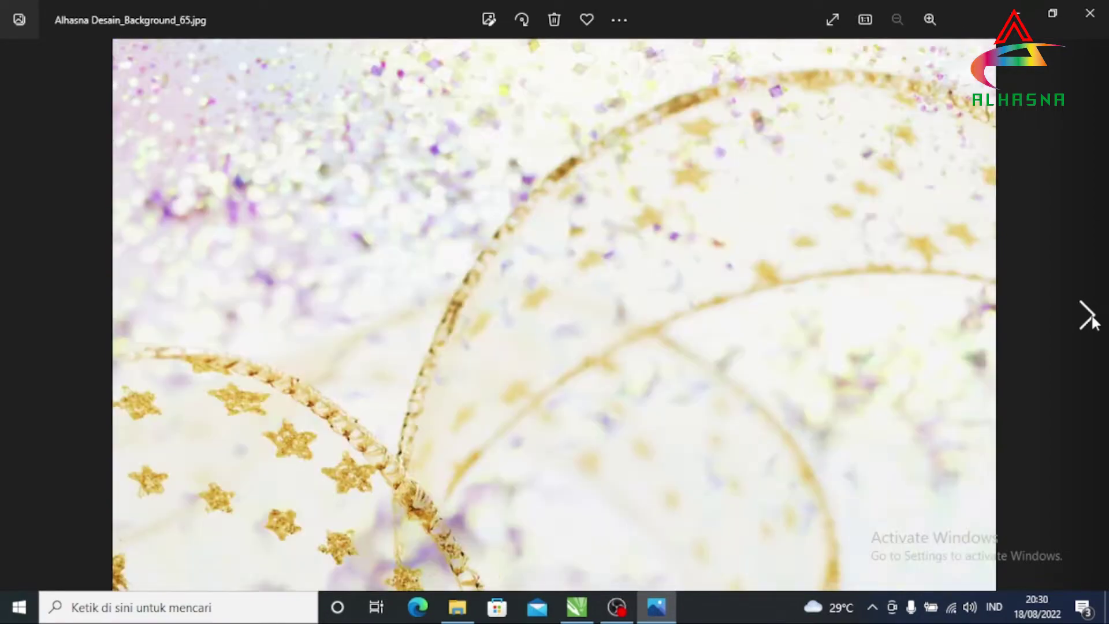
pyautogui.doubleClick(1092, 319)
pyautogui.click(1092, 319)
pyautogui.doubleClick(1091, 319)
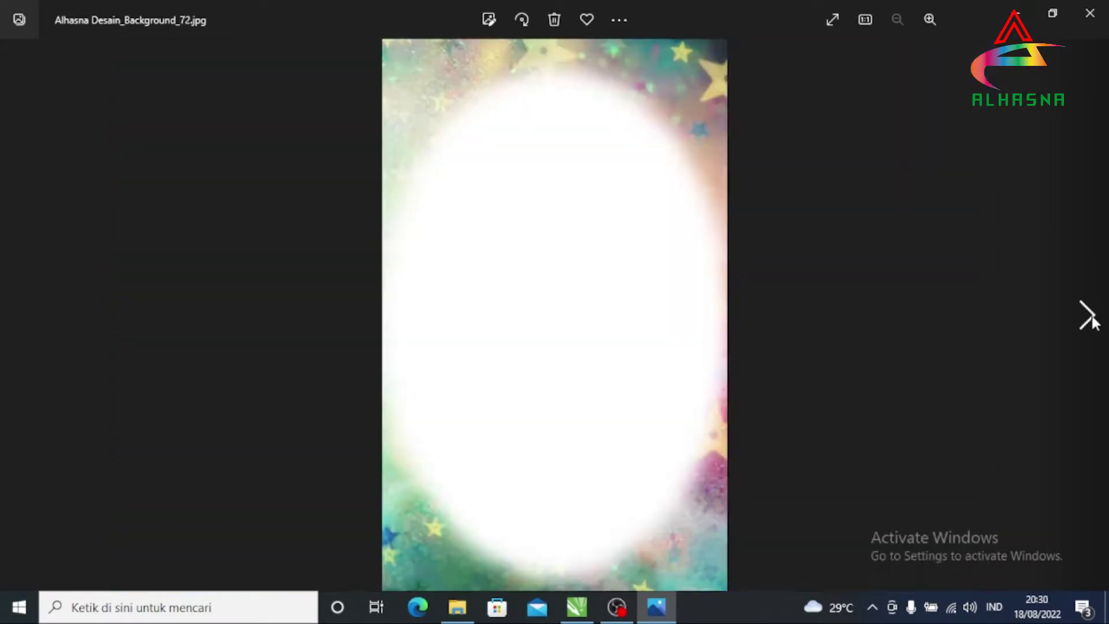
pyautogui.doubleClick(1092, 319)
pyautogui.click(1092, 318)
pyautogui.doubleClick(1092, 319)
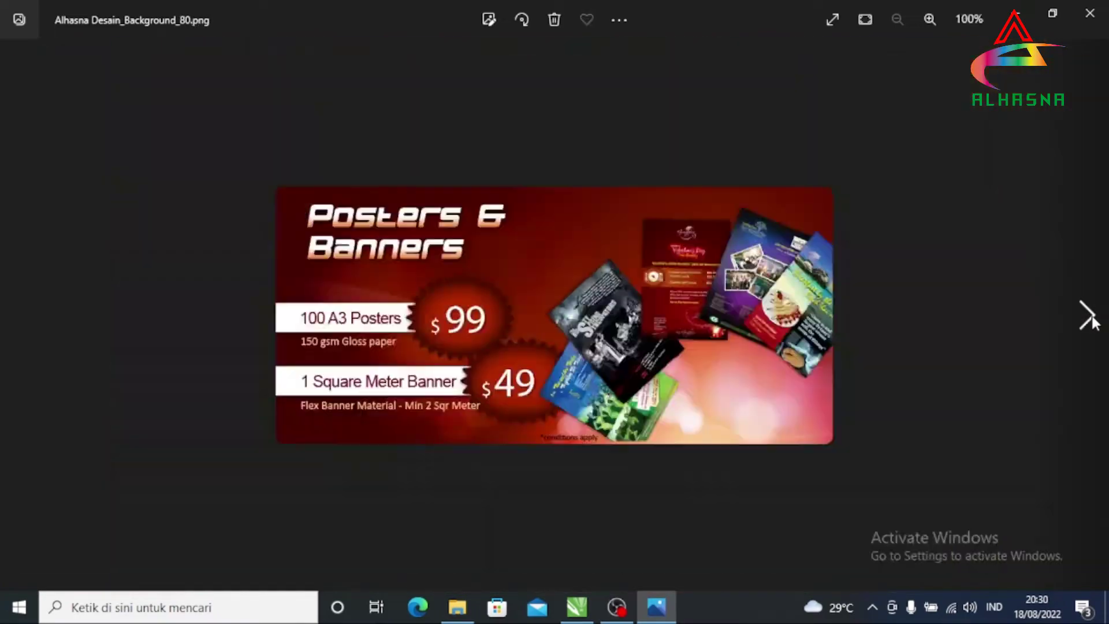
pyautogui.click(1092, 319)
pyautogui.doubleClick(1092, 319)
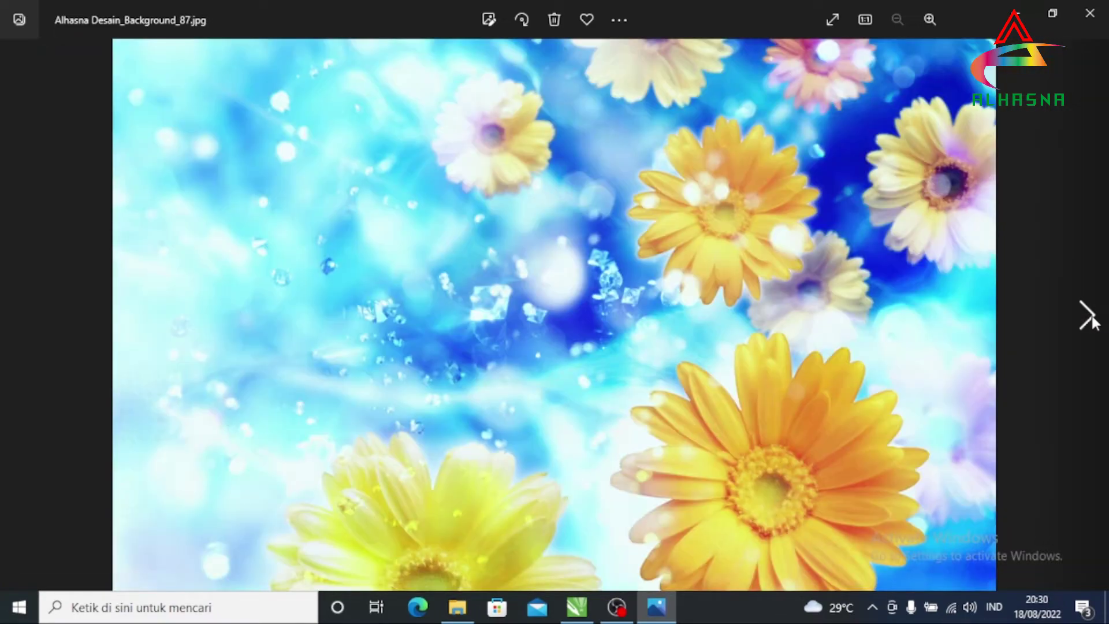
pyautogui.doubleClick(1091, 318)
pyautogui.click(1092, 319)
pyautogui.doubleClick(1091, 319)
pyautogui.click(1092, 319)
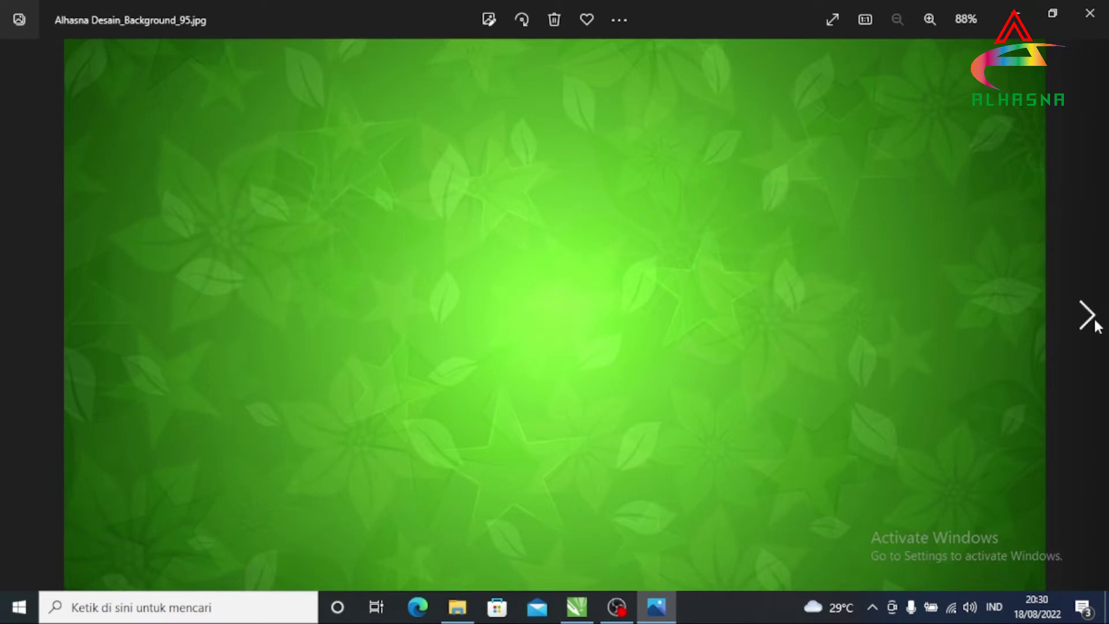
pyautogui.click(1094, 323)
pyautogui.click(1092, 323)
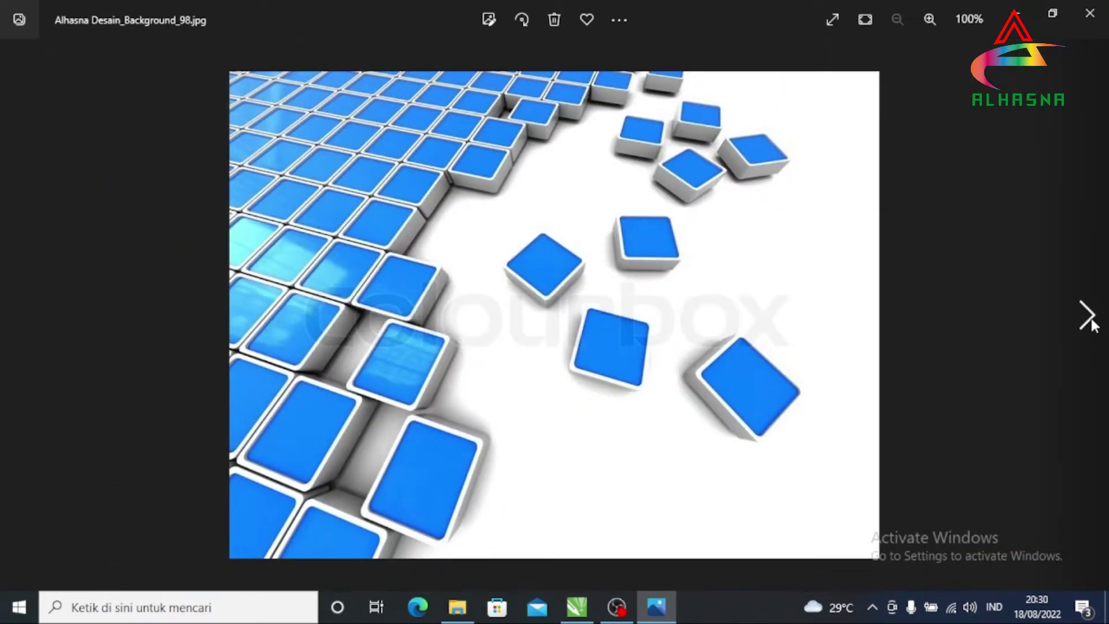
pyautogui.click(1094, 324)
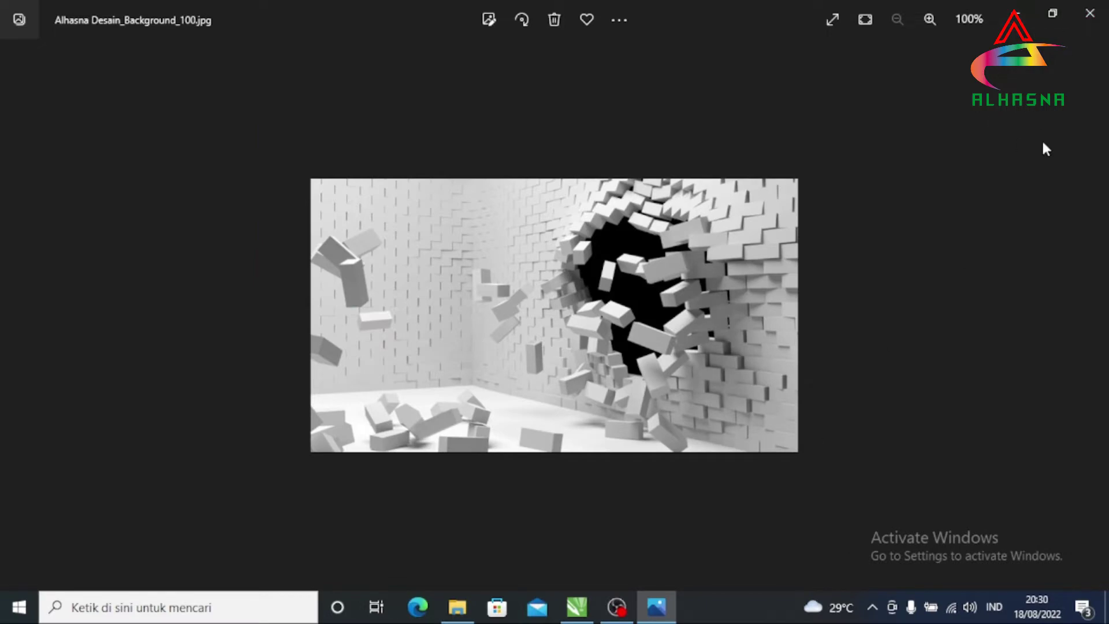
pyautogui.click(1088, 15)
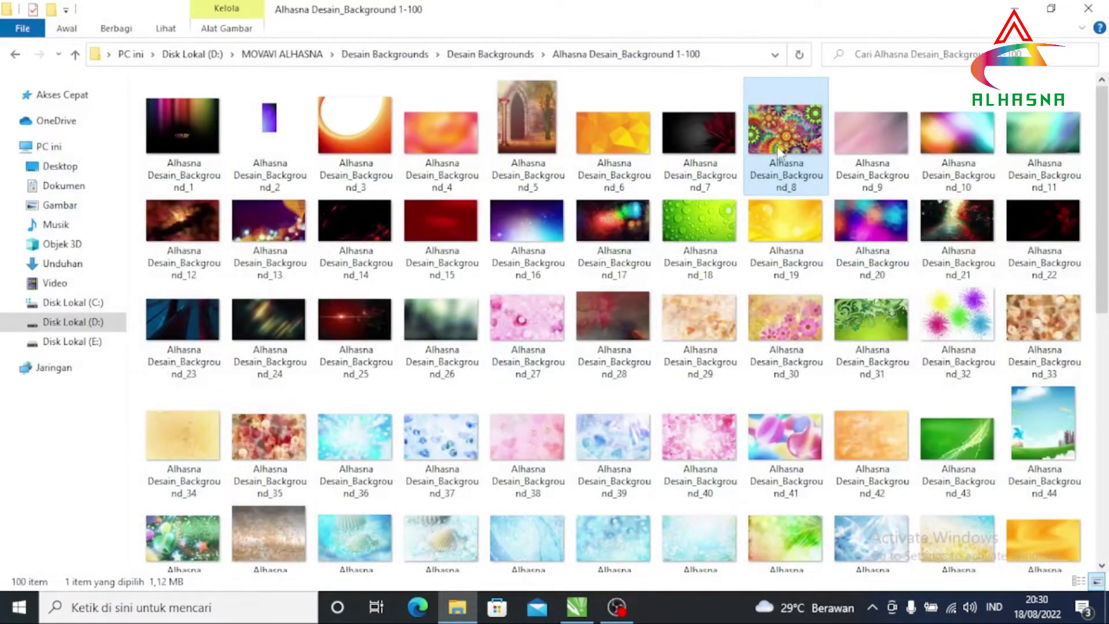
pyautogui.click(576, 606)
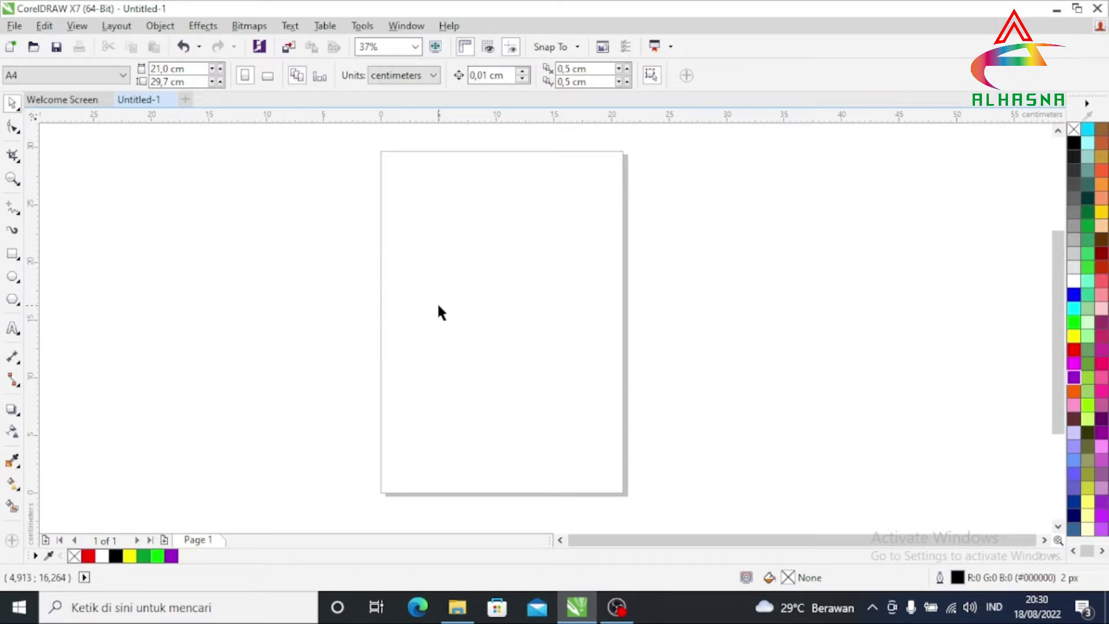
pyautogui.click(458, 607)
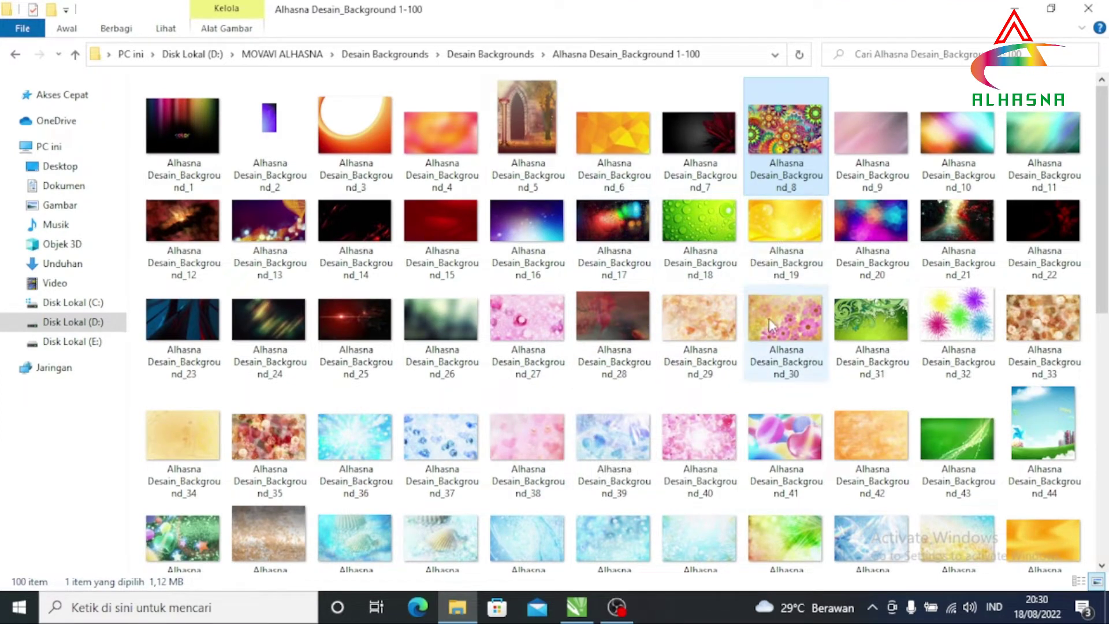
# Step: Drag the pink Background_9 photo onto the CorelDRAW page and centre it
pyautogui.moveTo(871, 127); pyautogui.dragTo(723, 484)
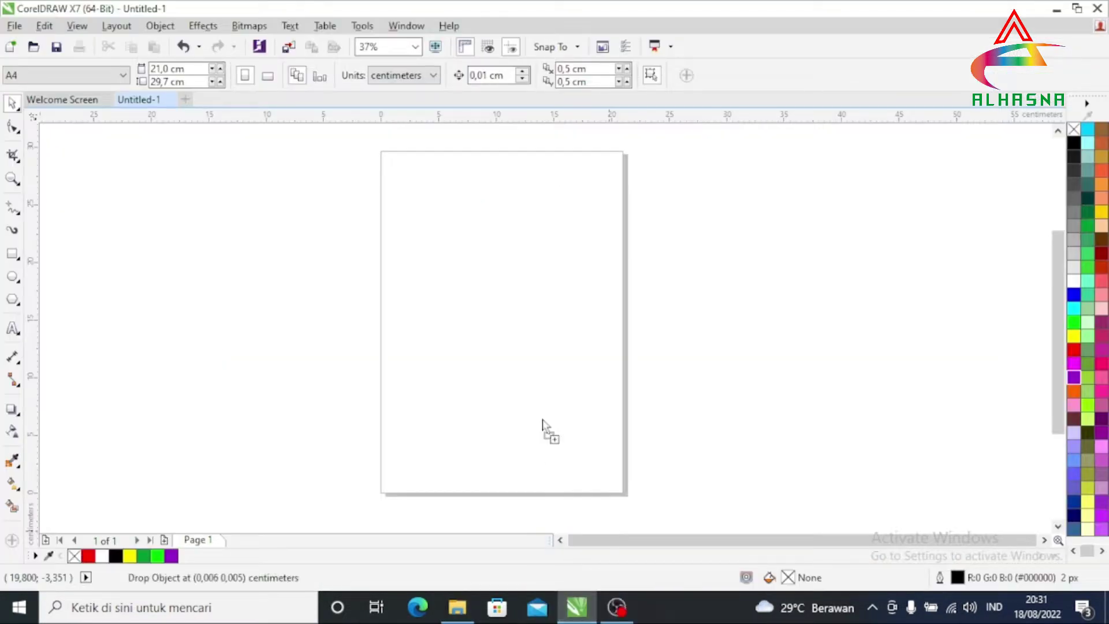
pyautogui.moveTo(723, 483); pyautogui.dragTo(535, 376)
pyautogui.scroll(-3, 537, 381)
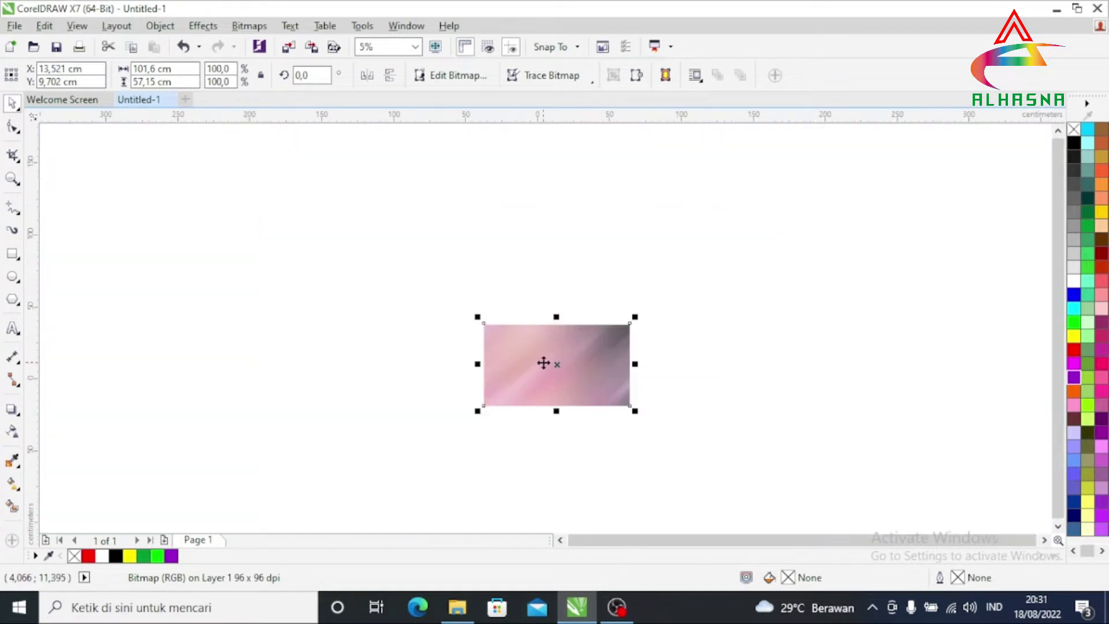
pyautogui.scroll(1, 544, 364)
pyautogui.scroll(1, 579, 387)
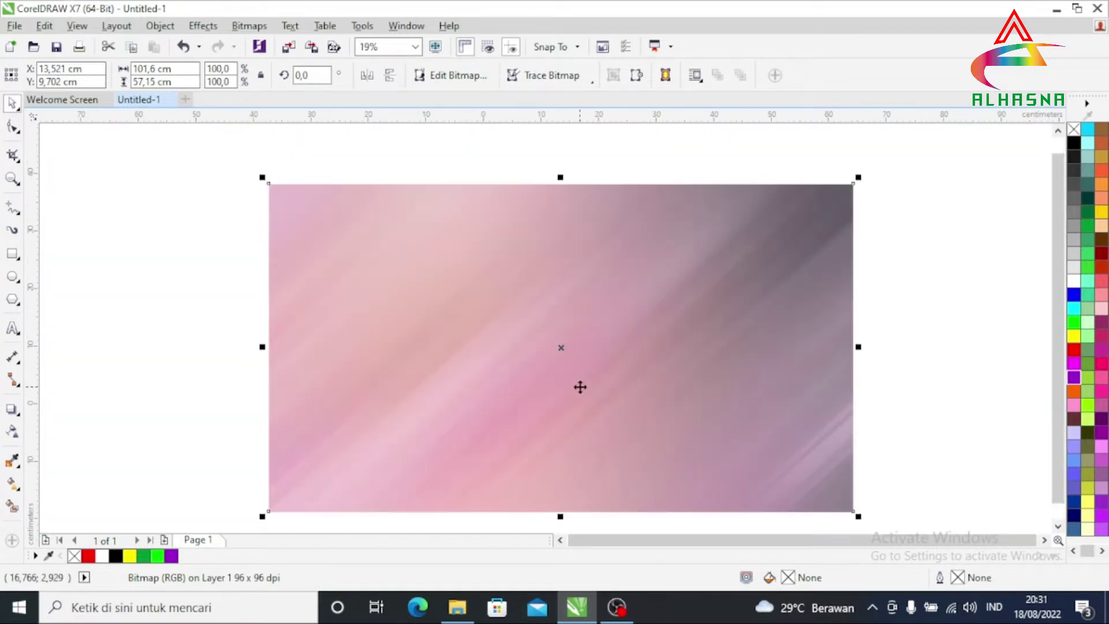
pyautogui.press('p')
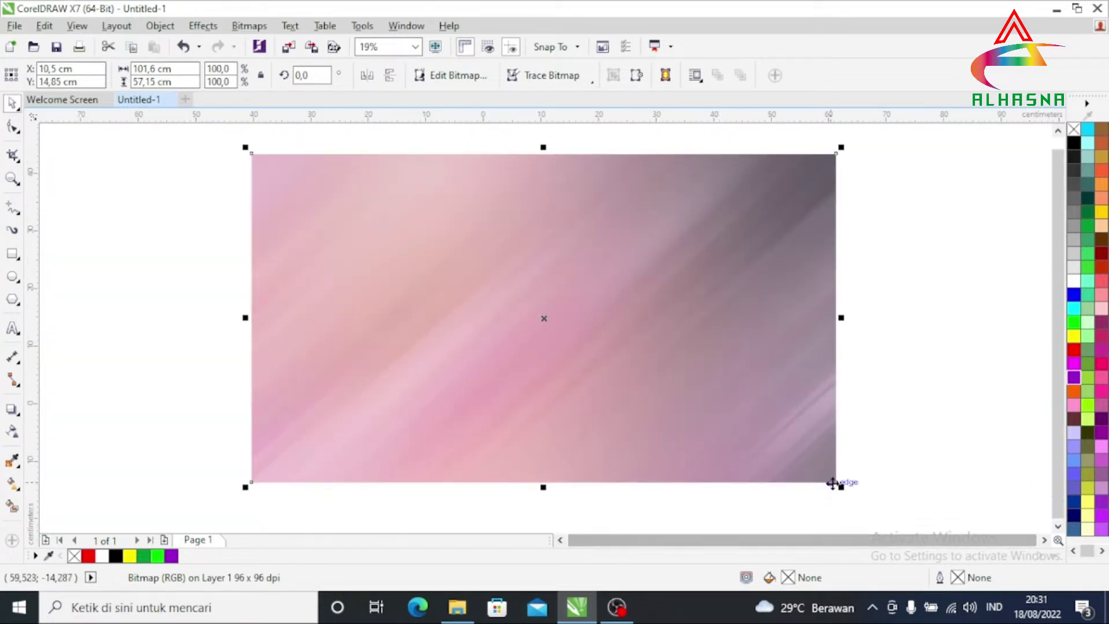
# Step: Scale the background photo down to the A4 page's 21 cm width
pyautogui.moveTo(841, 488); pyautogui.dragTo(722, 388)
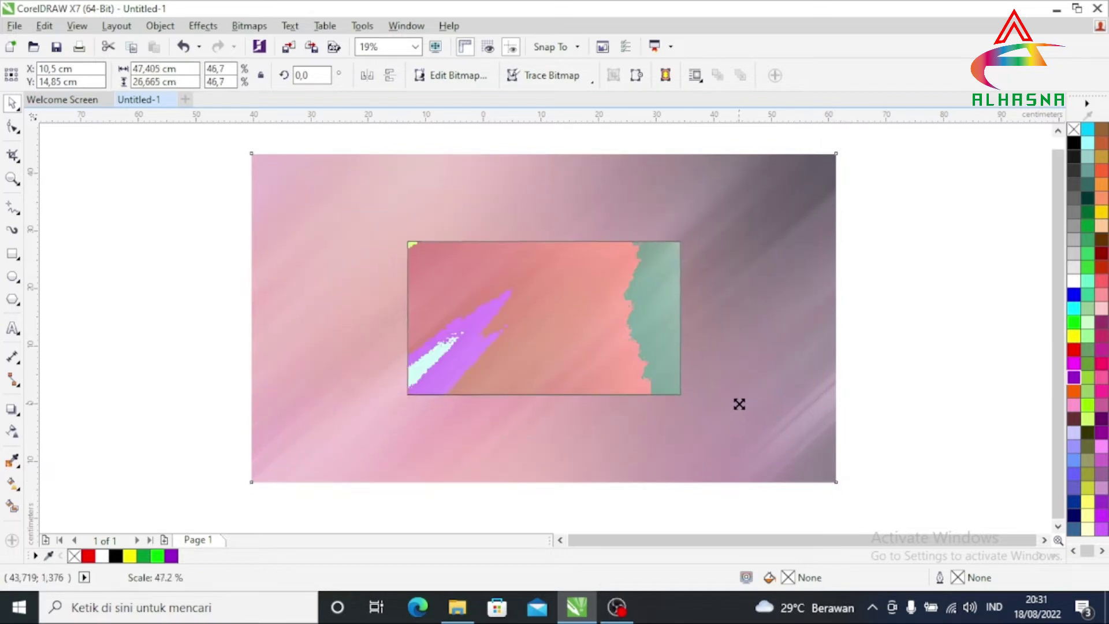
pyautogui.scroll(2, 614, 313)
pyautogui.moveTo(709, 456)
pyautogui.mouseDown()
pyautogui.moveTo(662, 415)
pyautogui.moveTo(600, 394)
pyautogui.mouseUp()
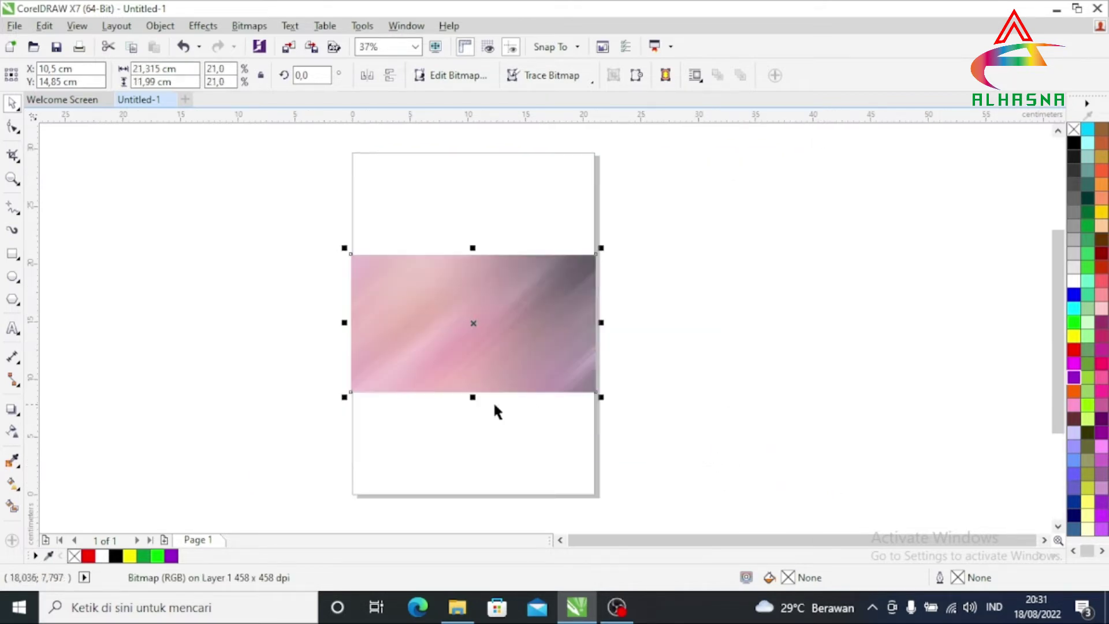
pyautogui.scroll(2, 375, 331)
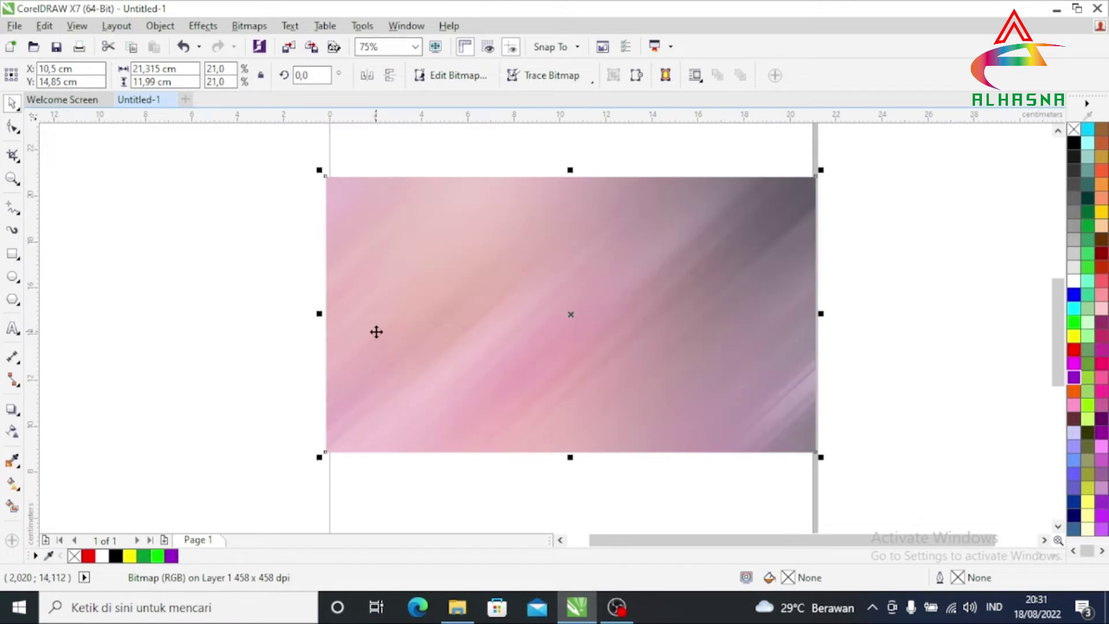
pyautogui.click(937, 353)
pyautogui.scroll(2, 569, 297)
pyautogui.scroll(-2, 570, 297)
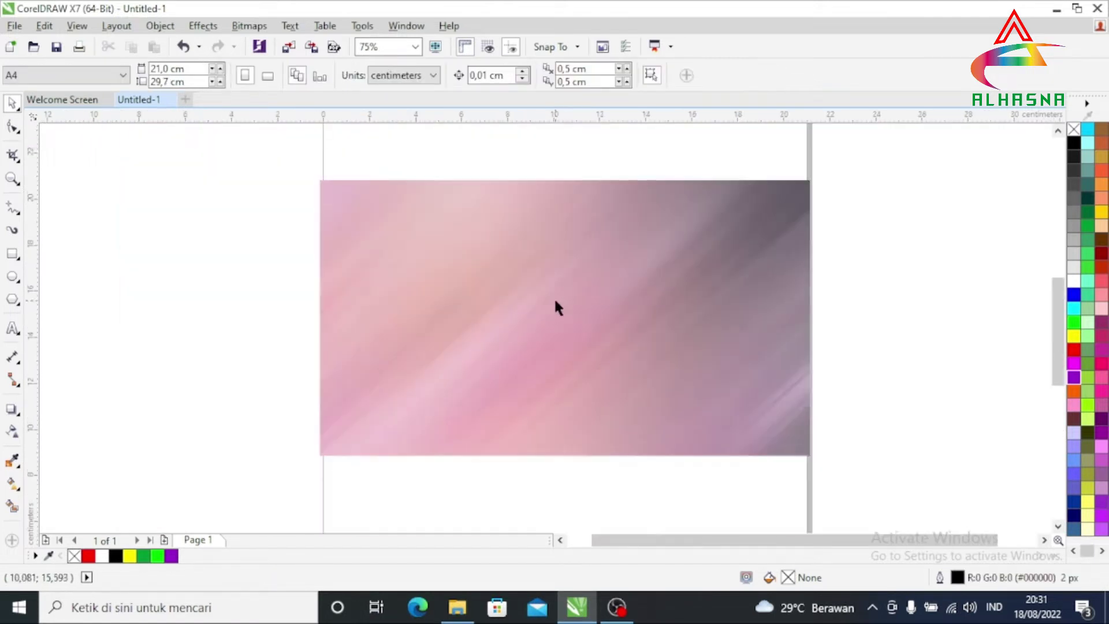
# Step: Type 'Alhasna Desain' on the background and set it in the Pineapple Days font
pyautogui.click(11, 329)
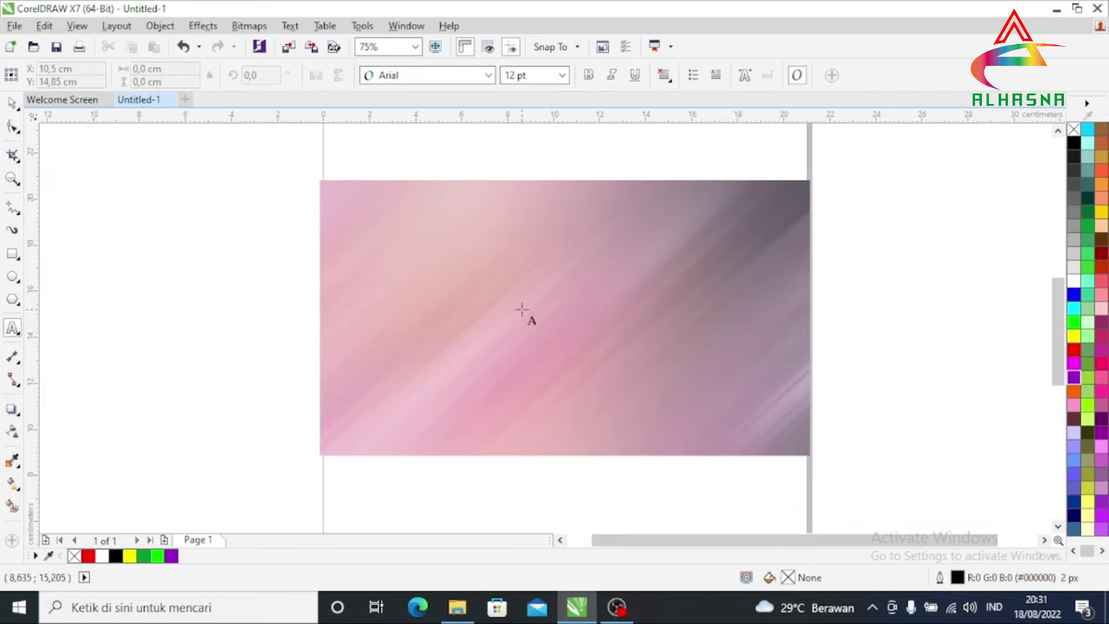
pyautogui.click(521, 312)
pyautogui.write('Alhasna Desain')
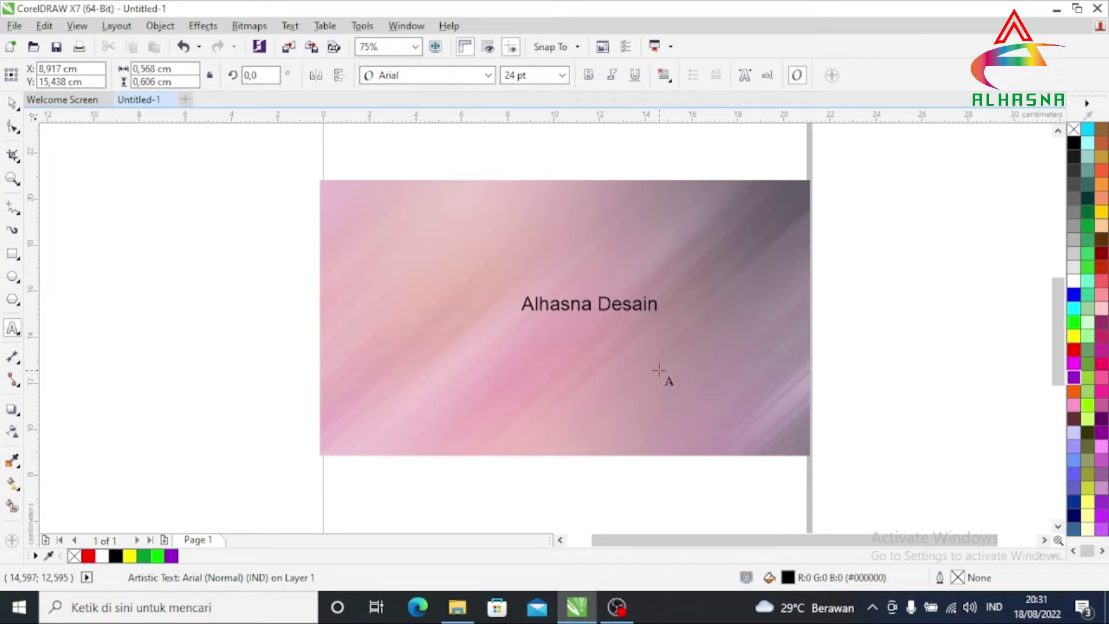
pyautogui.hotkey('ctrl', 'a')
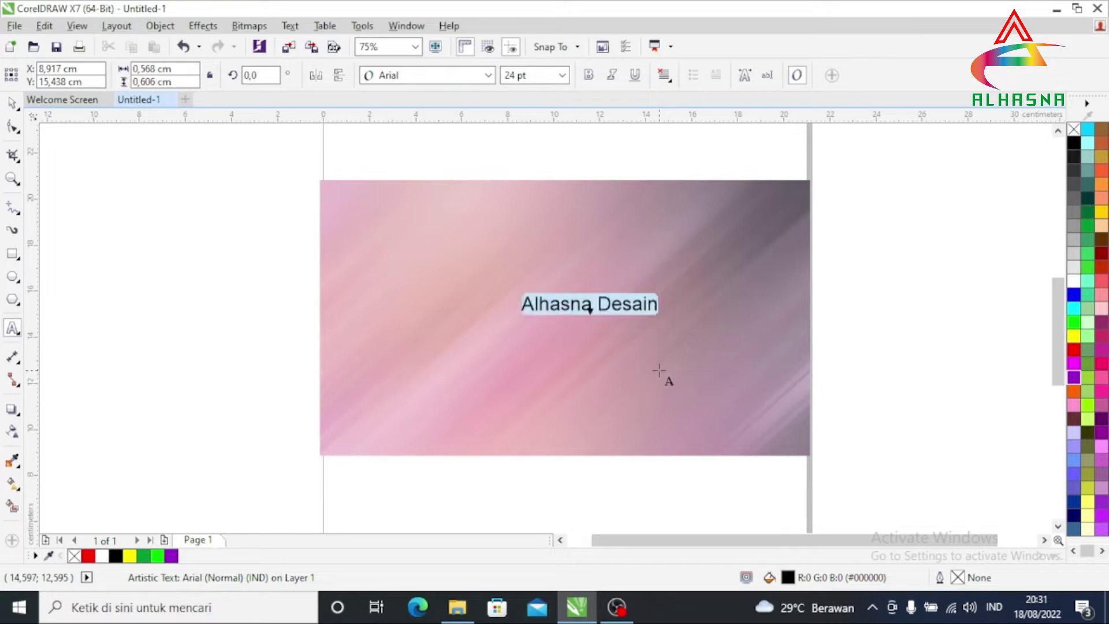
pyautogui.click(488, 75)
pyautogui.click(416, 112)
# Step: Enlarge the title to about 54 pt, centre it on the page, and fill it red
pyautogui.hotkey('ctrl', 'space')
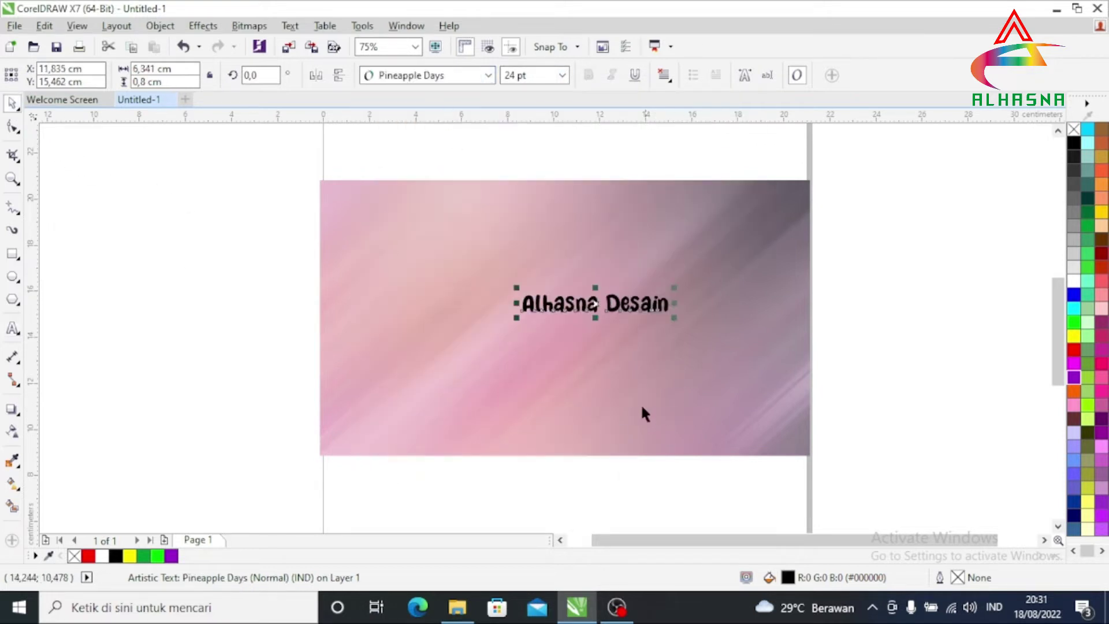
pyautogui.moveTo(673, 319); pyautogui.dragTo(765, 431)
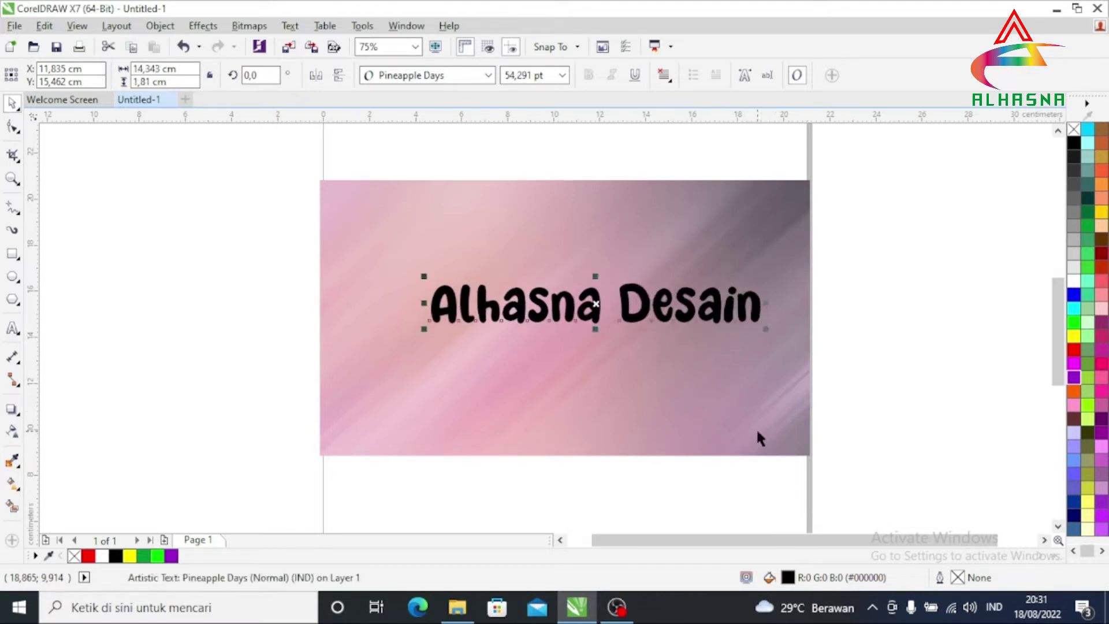
pyautogui.press('p')
pyautogui.scroll(2, 649, 314)
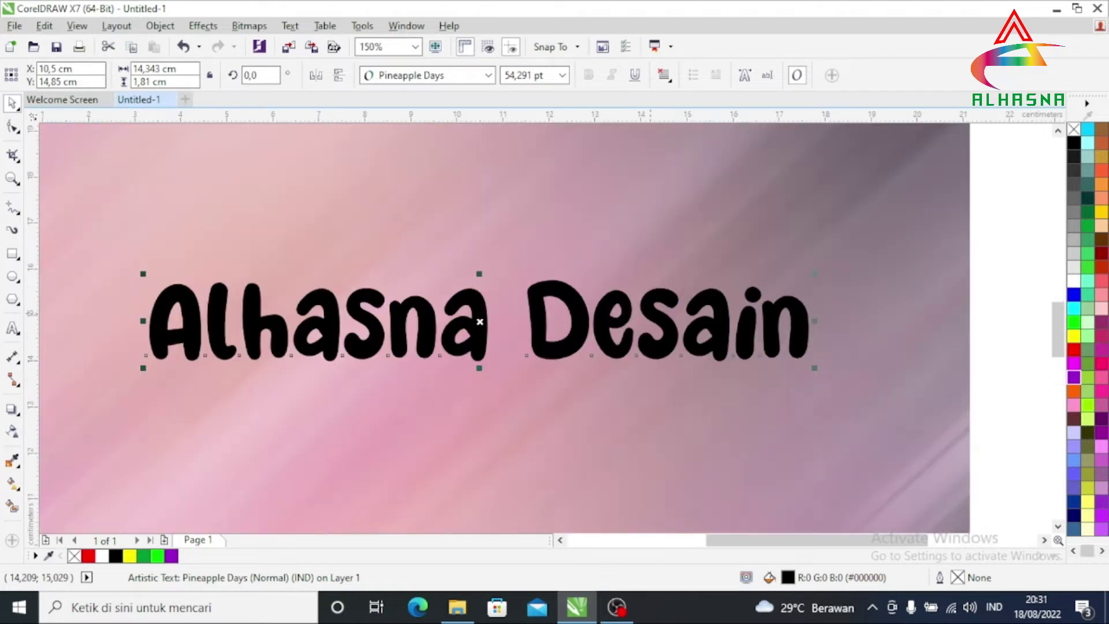
pyautogui.click(1075, 351)
pyautogui.scroll(-2, 619, 317)
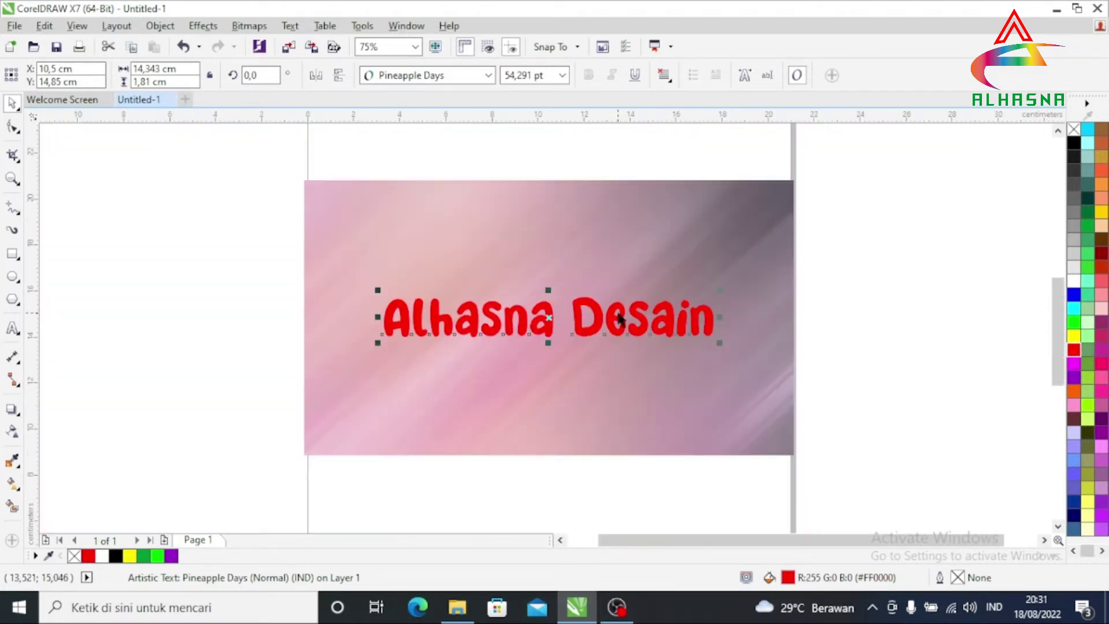
pyautogui.scroll(2, 541, 320)
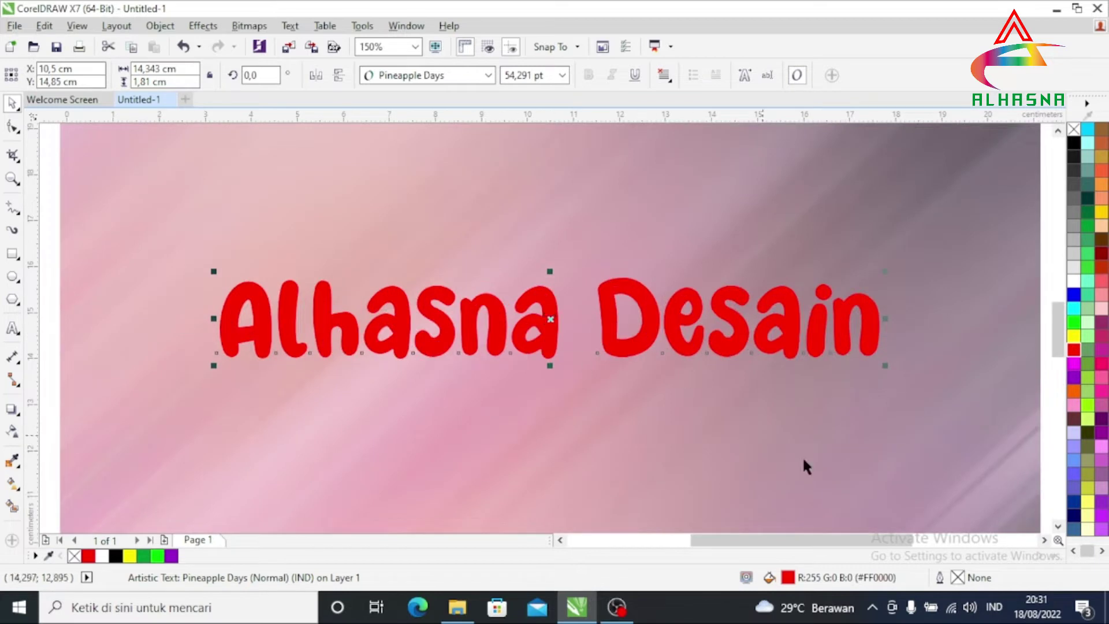
# Step: Outline the red Alhasna Desain text in white, 10 px wide with rounded corners
pyautogui.rightClick(1073, 282)
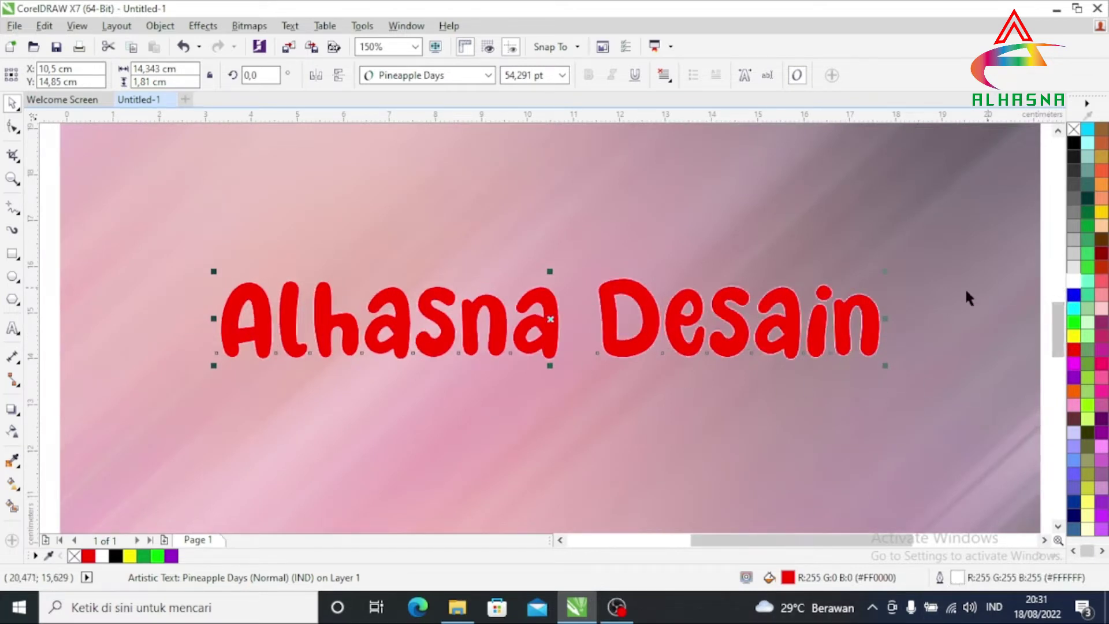
pyautogui.doubleClick(956, 577)
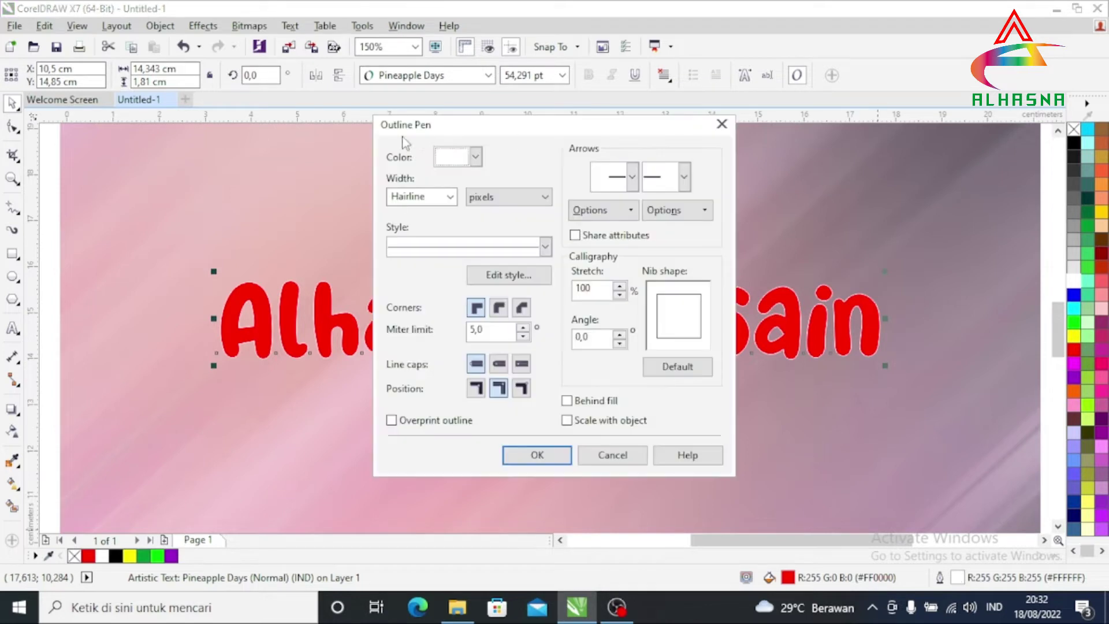
pyautogui.click(450, 197)
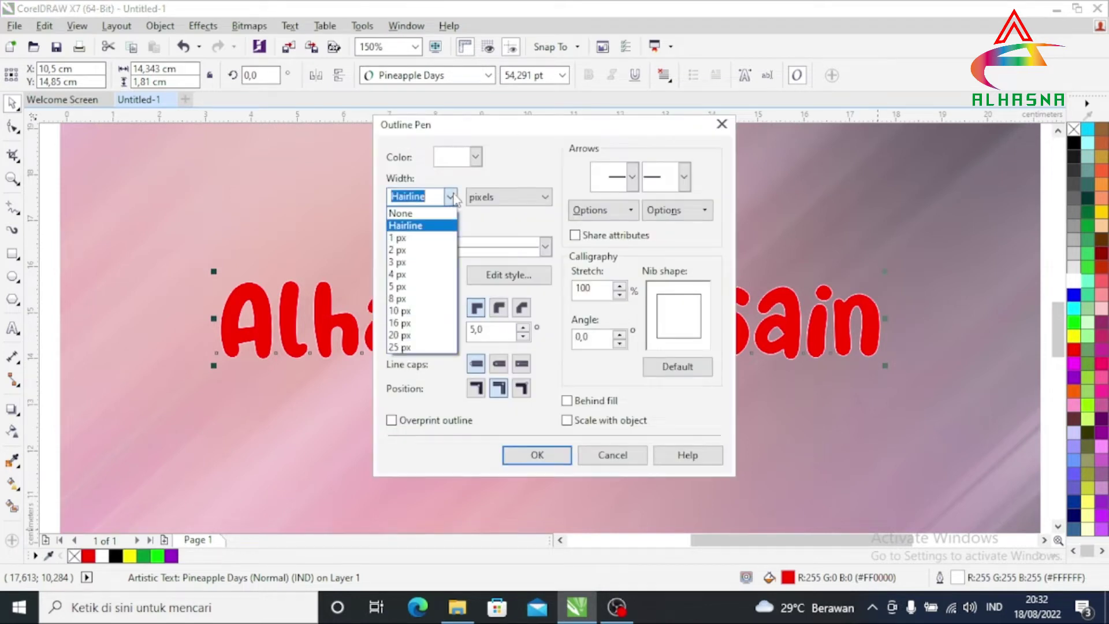
pyautogui.click(420, 311)
pyautogui.click(499, 308)
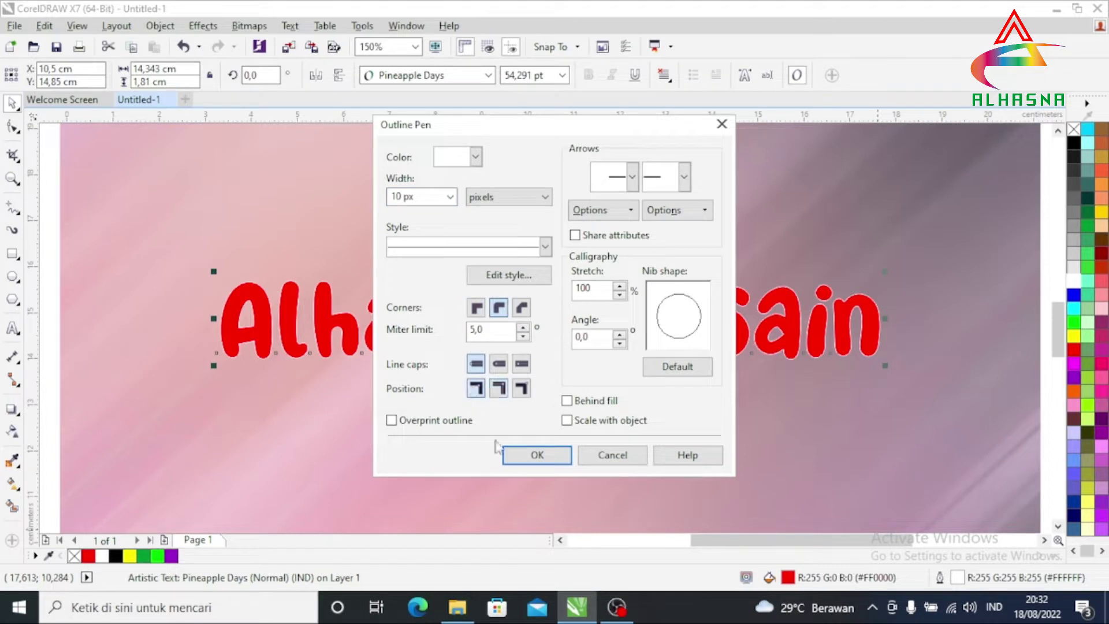
pyautogui.click(536, 455)
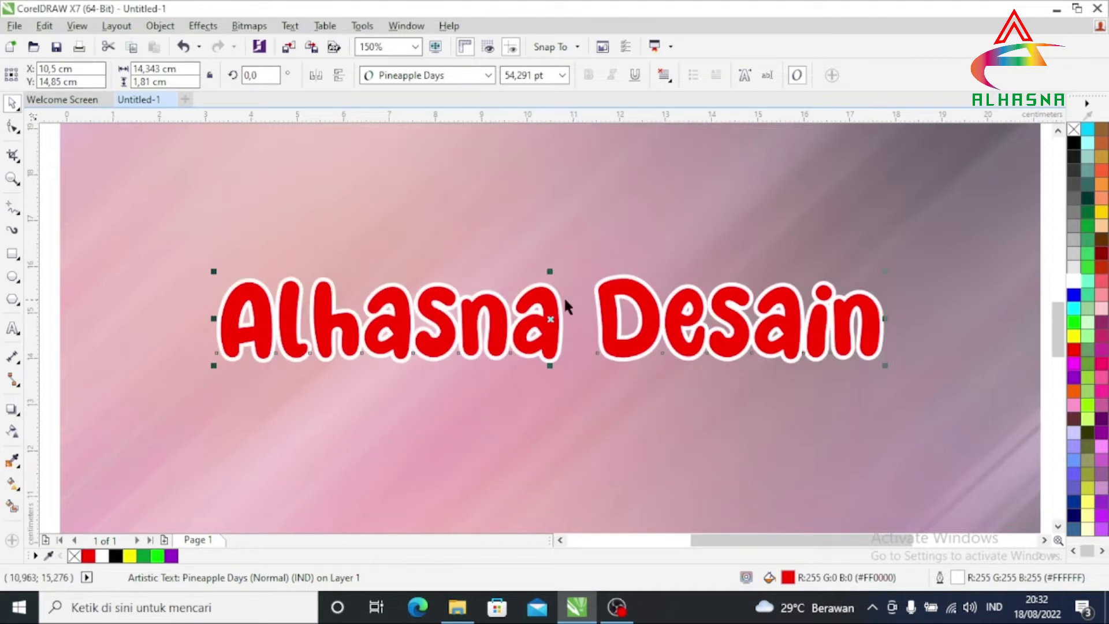
pyautogui.scroll(-2, 563, 296)
pyautogui.scroll(3, 564, 306)
pyautogui.scroll(-1, 563, 314)
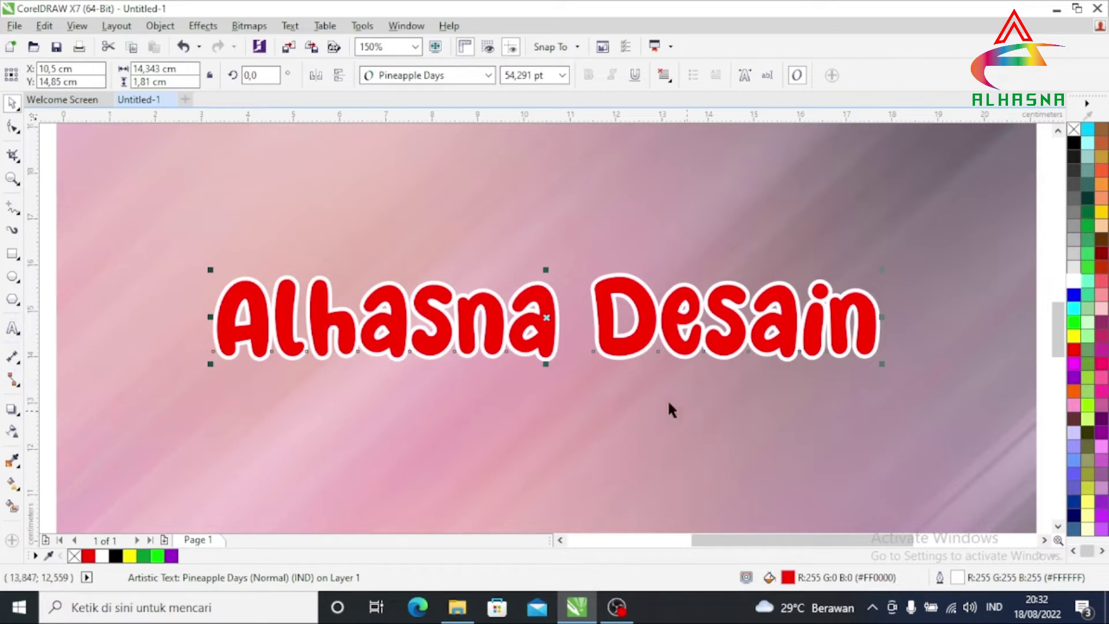
pyautogui.click(13, 407)
# Step: Add a small black glow drop shadow to the title
pyautogui.click(38, 76)
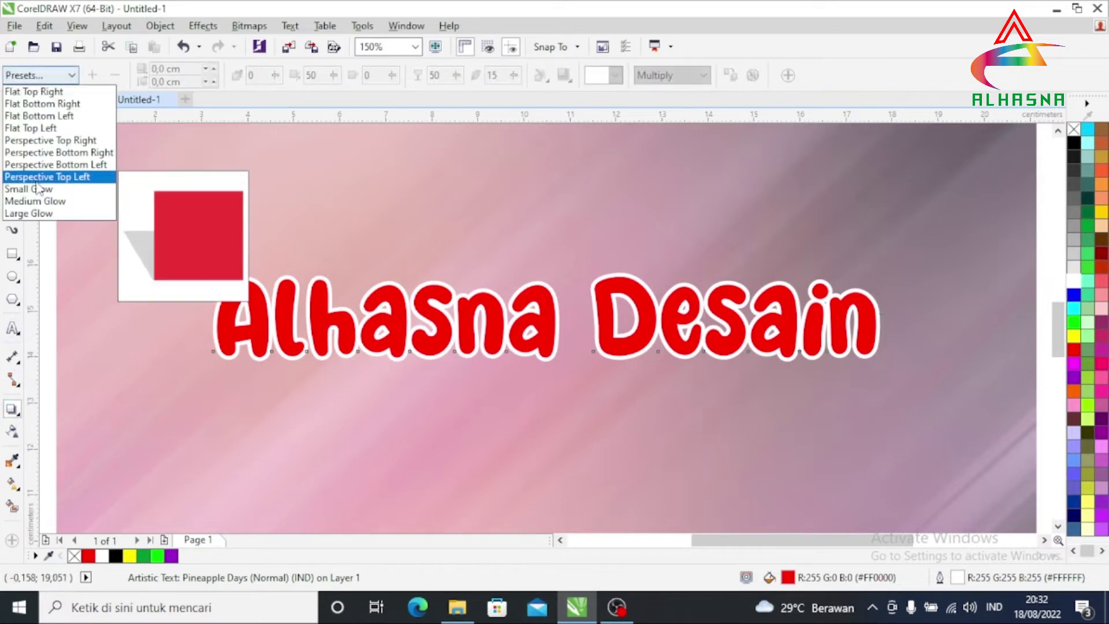
pyautogui.click(23, 191)
pyautogui.click(615, 76)
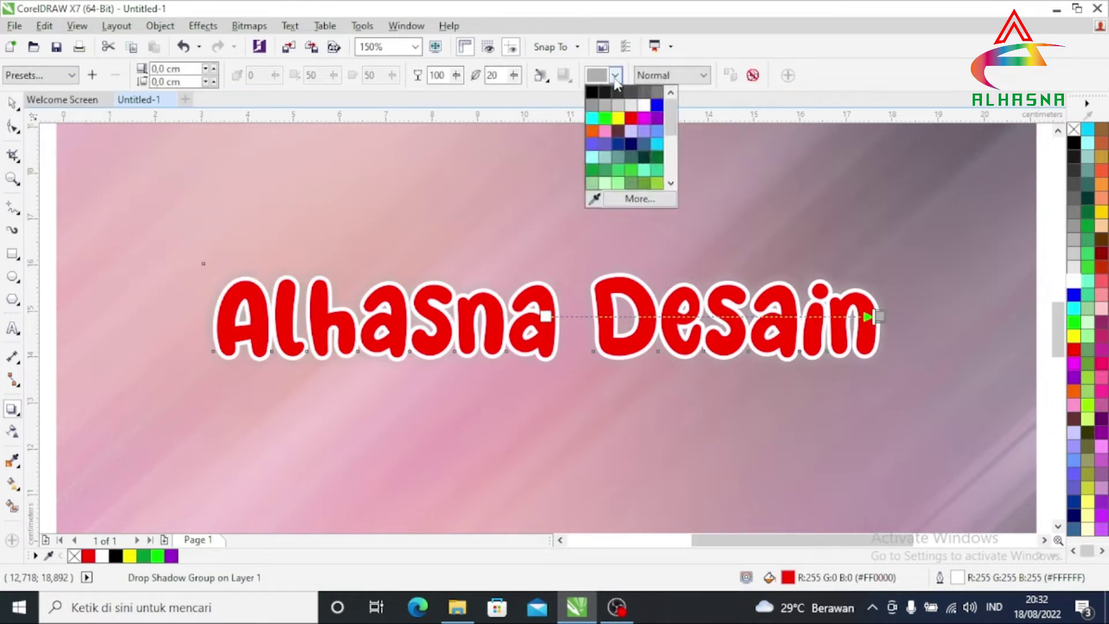
pyautogui.click(591, 93)
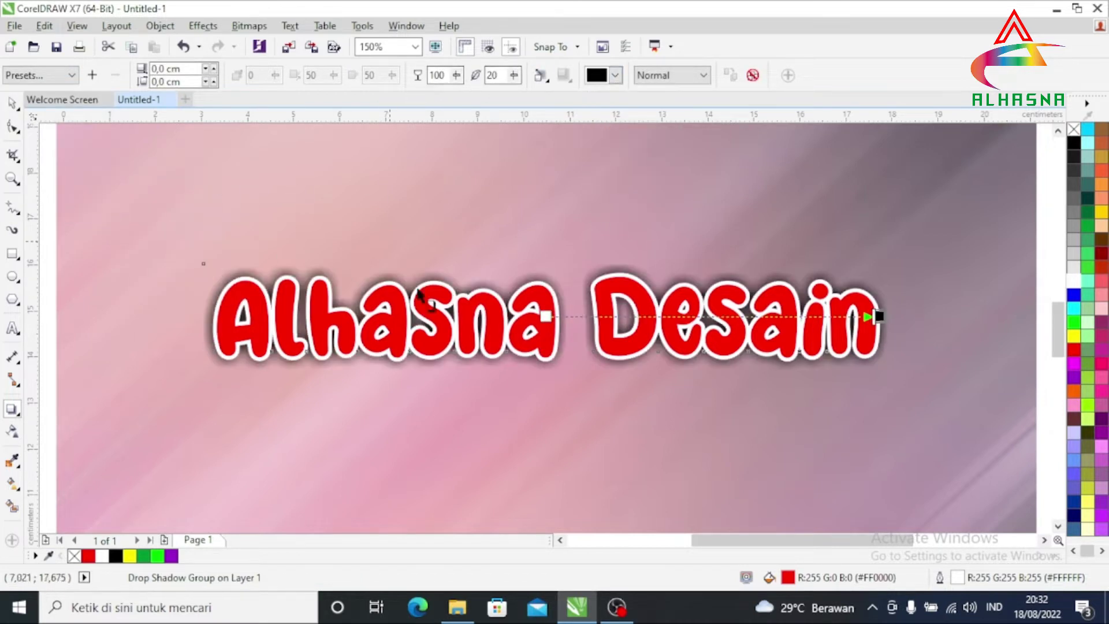
pyautogui.scroll(-2, 532, 395)
pyautogui.scroll(2, 507, 372)
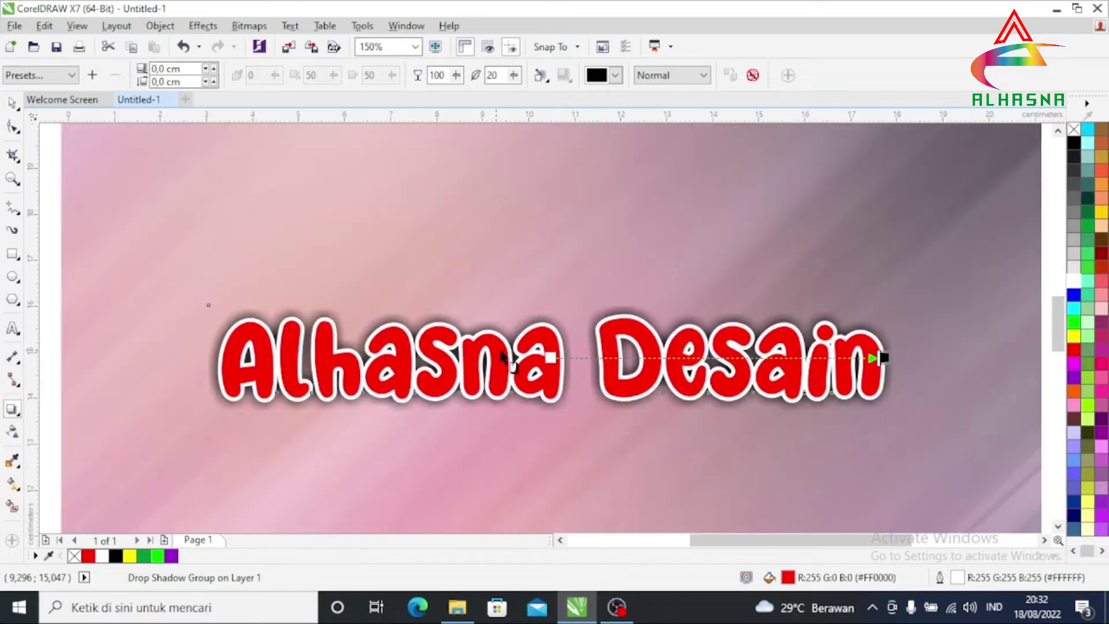
pyautogui.click(13, 102)
# Step: Try blue, yellow and green fills on the title, then settle on deep pink
pyautogui.scroll(-2, 431, 390)
pyautogui.scroll(2, 456, 380)
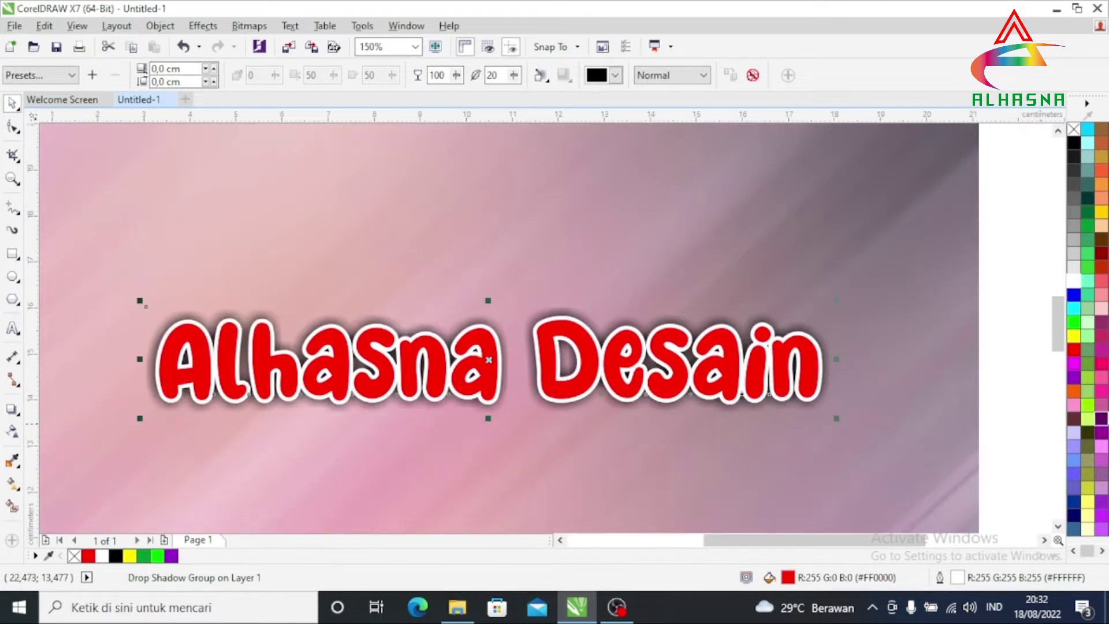
pyautogui.click(1074, 297)
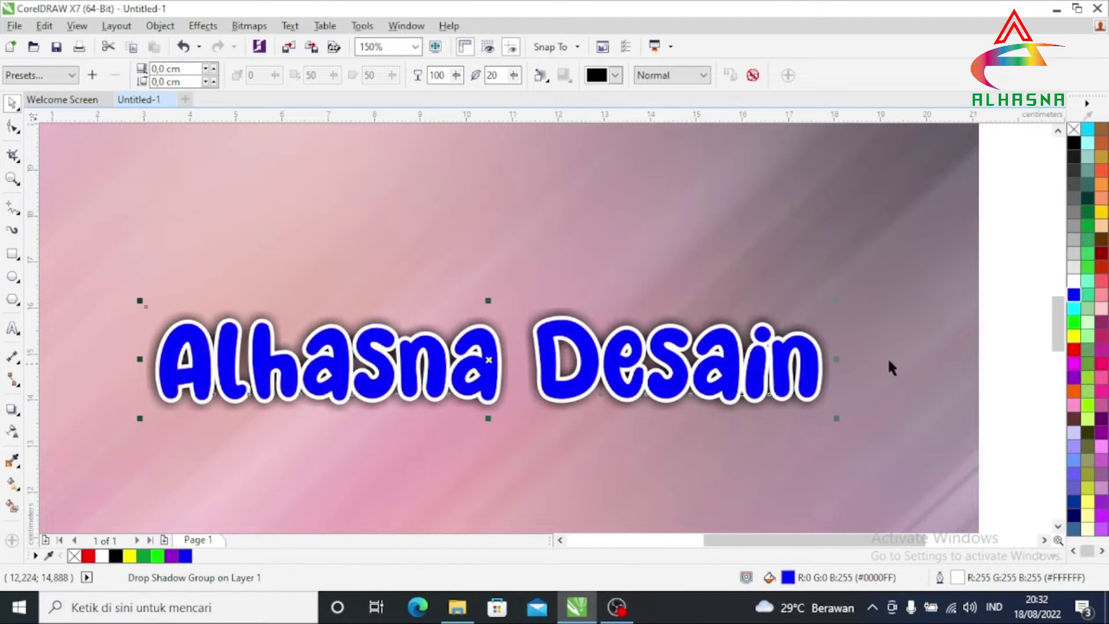
pyautogui.click(1074, 337)
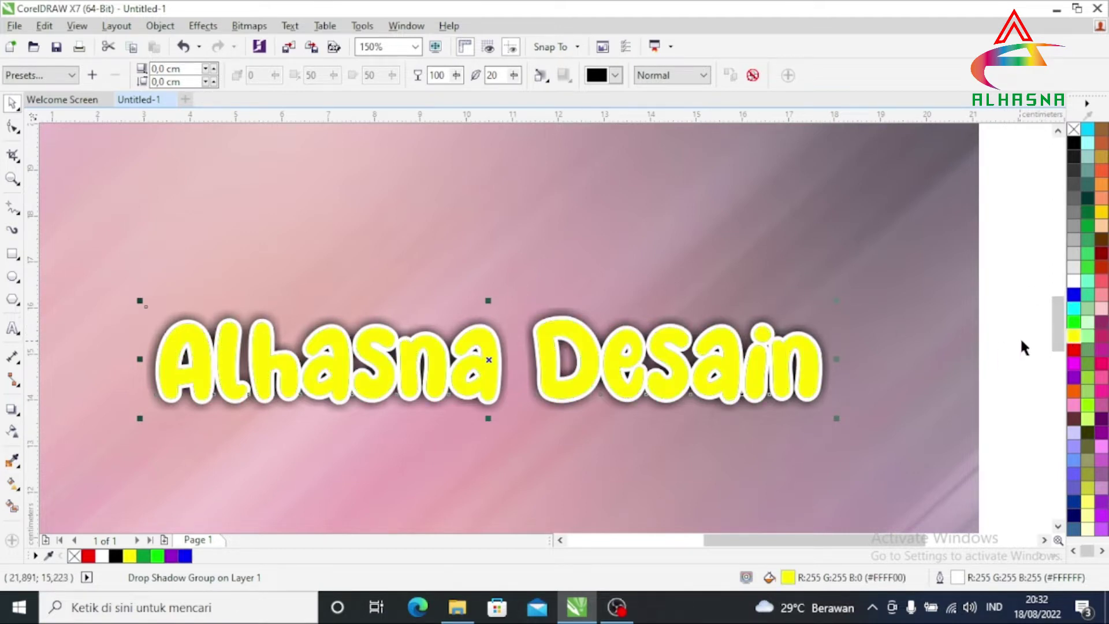
pyautogui.click(1074, 325)
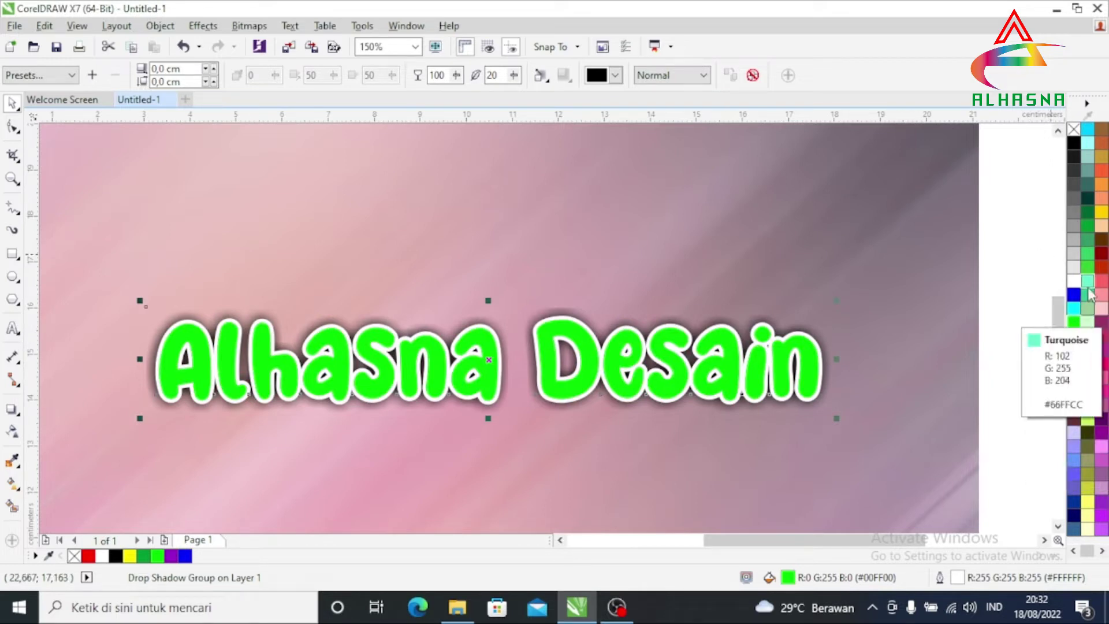
pyautogui.scroll(-1, 1085, 316)
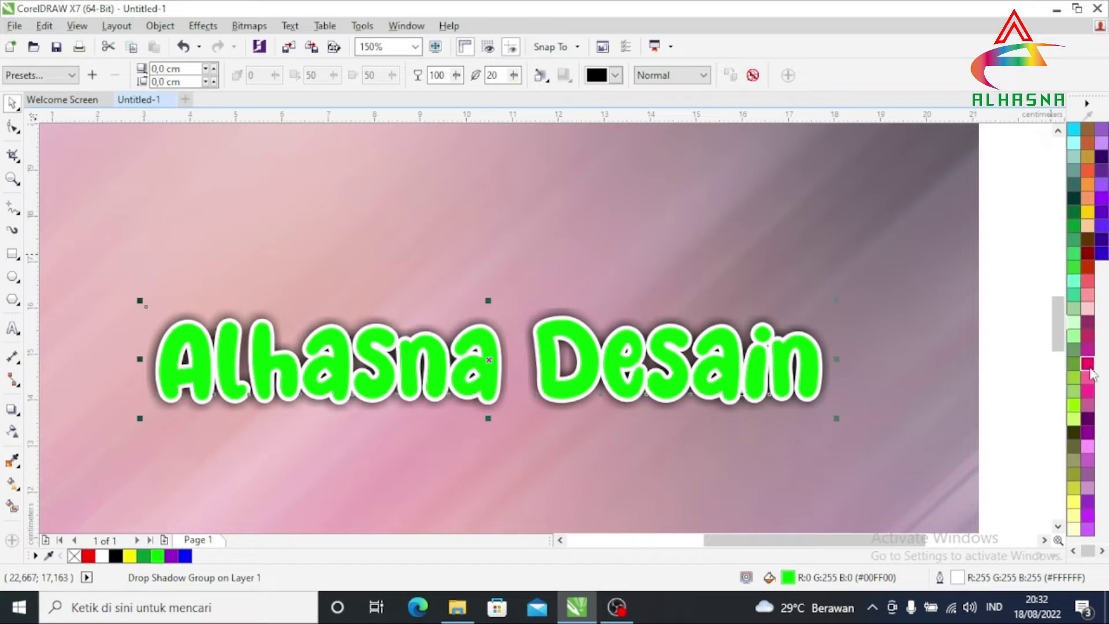
pyautogui.click(1089, 368)
pyautogui.scroll(-1, 588, 386)
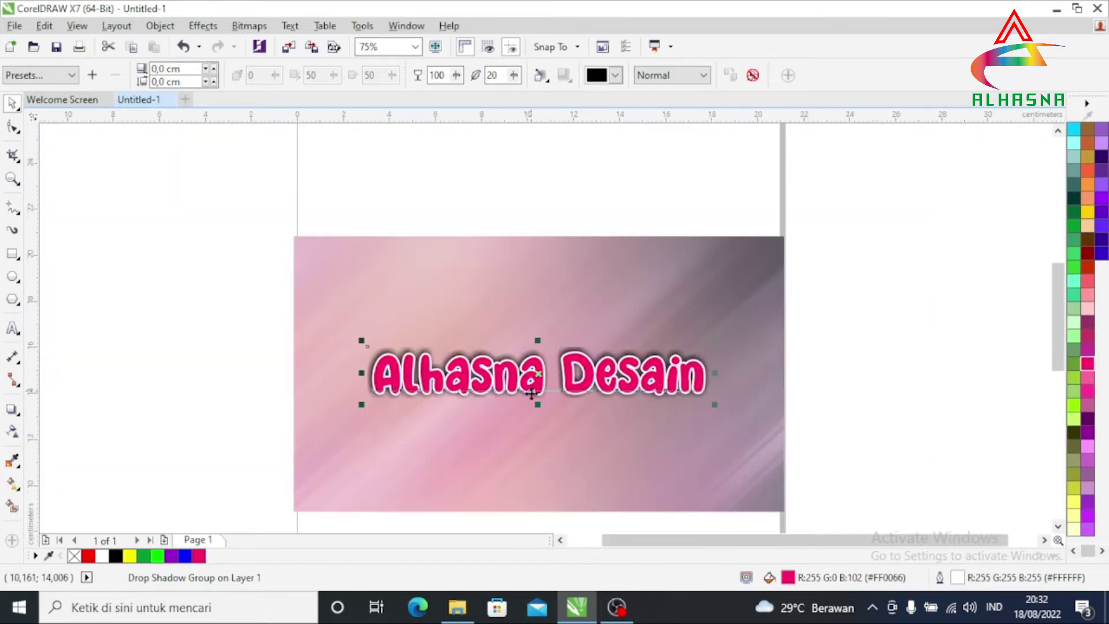
pyautogui.scroll(1, 531, 394)
pyautogui.scroll(-1, 566, 360)
pyautogui.scroll(1, 554, 362)
pyautogui.scroll(-1, 553, 362)
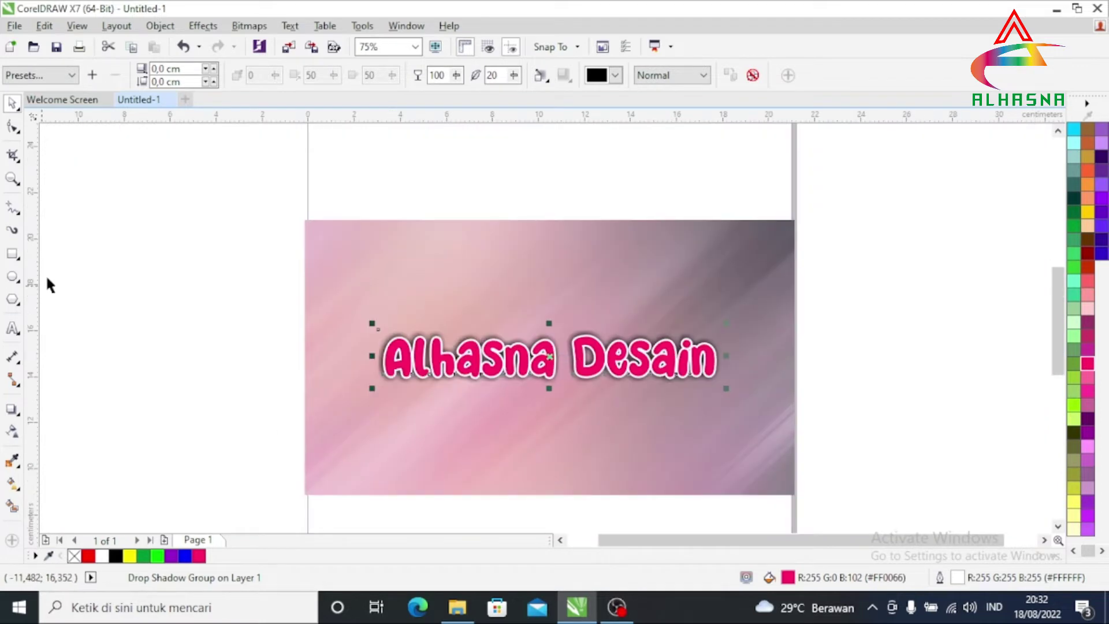
# Step: Delete the pink background photo from the page
pyautogui.click(88, 214)
pyautogui.scroll(-2, 271, 324)
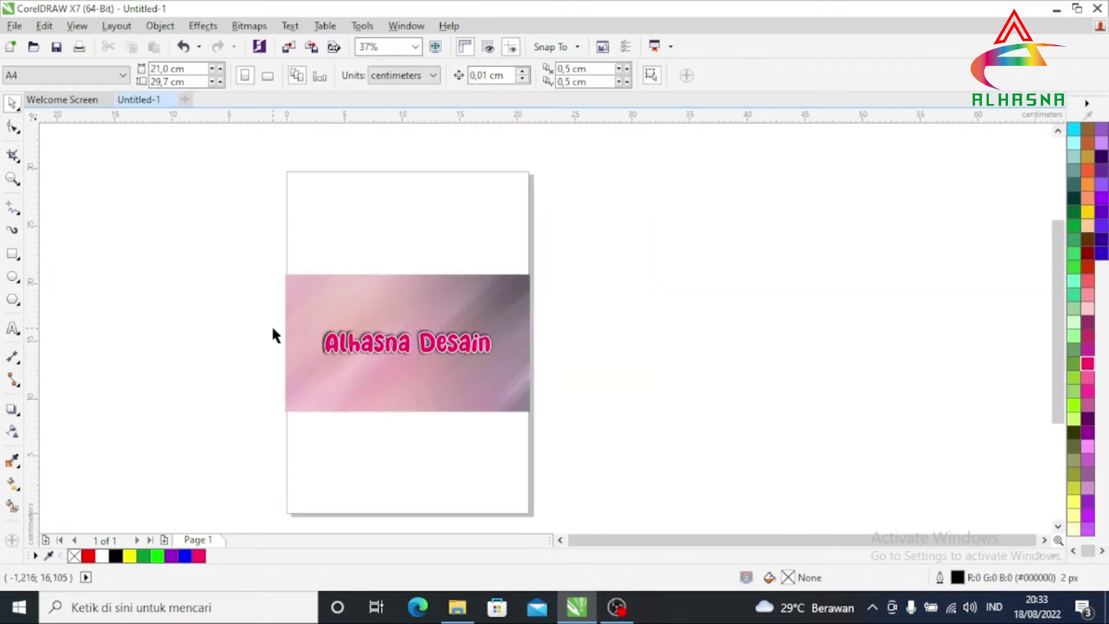
pyautogui.rightClick(311, 394)
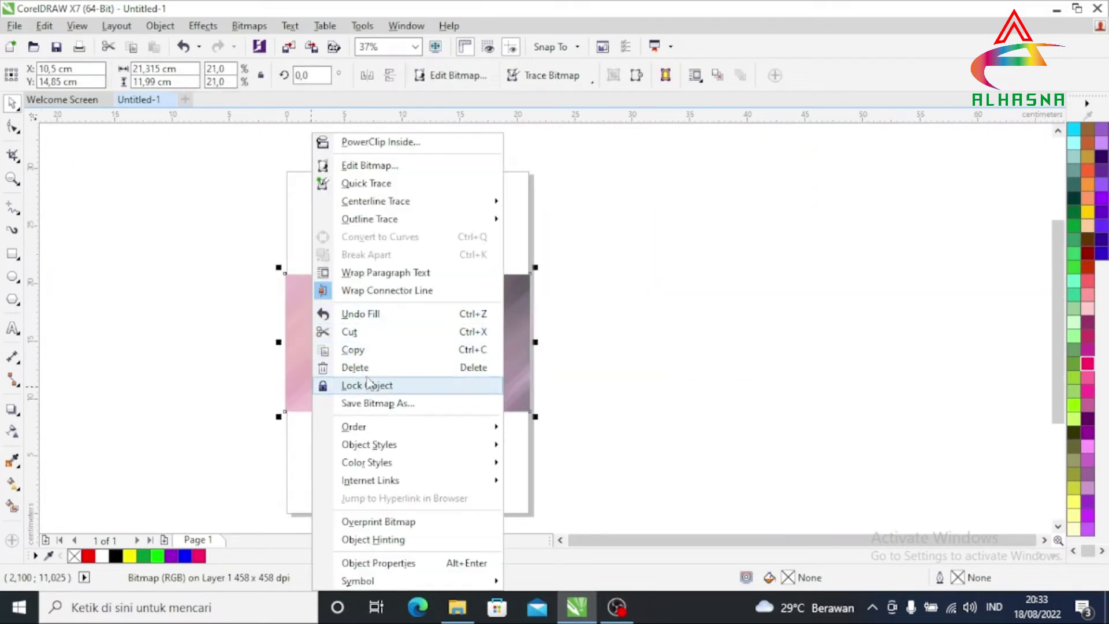
pyautogui.click(352, 366)
pyautogui.scroll(2, 278, 354)
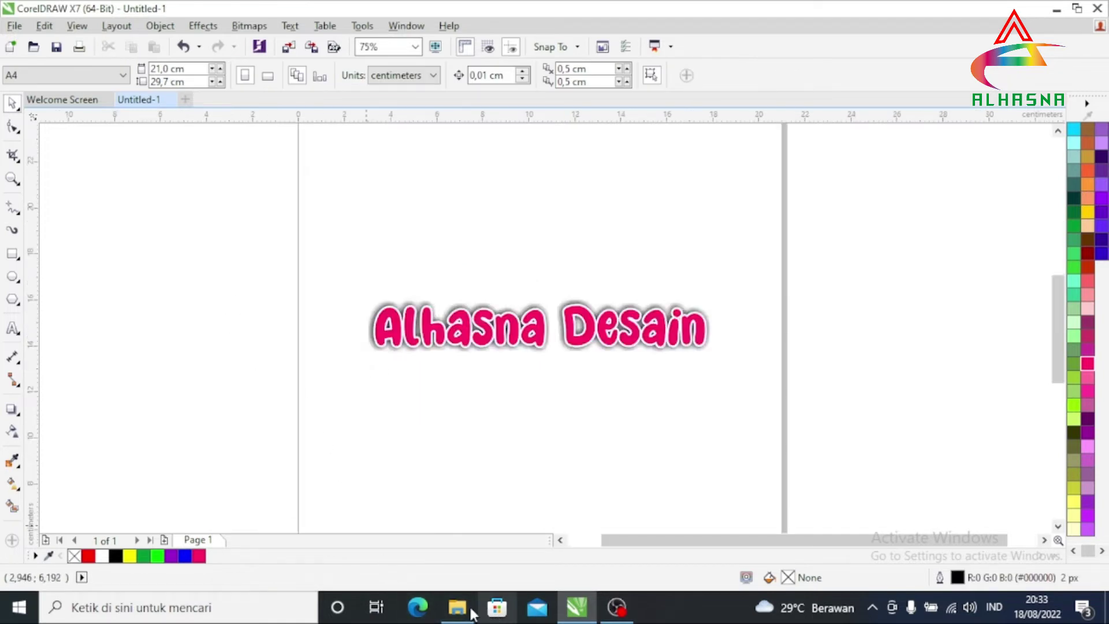
# Step: Drag the floral background image from File Explorer onto the page
pyautogui.click(457, 606)
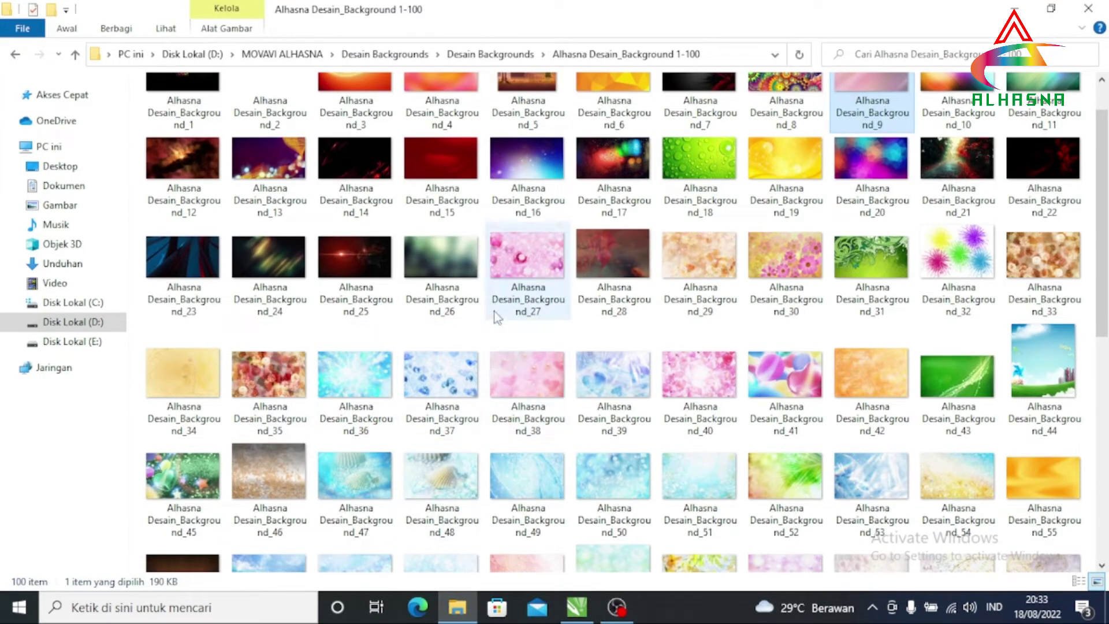
pyautogui.scroll(-4, 571, 328)
pyautogui.moveTo(269, 413); pyautogui.dragTo(594, 603)
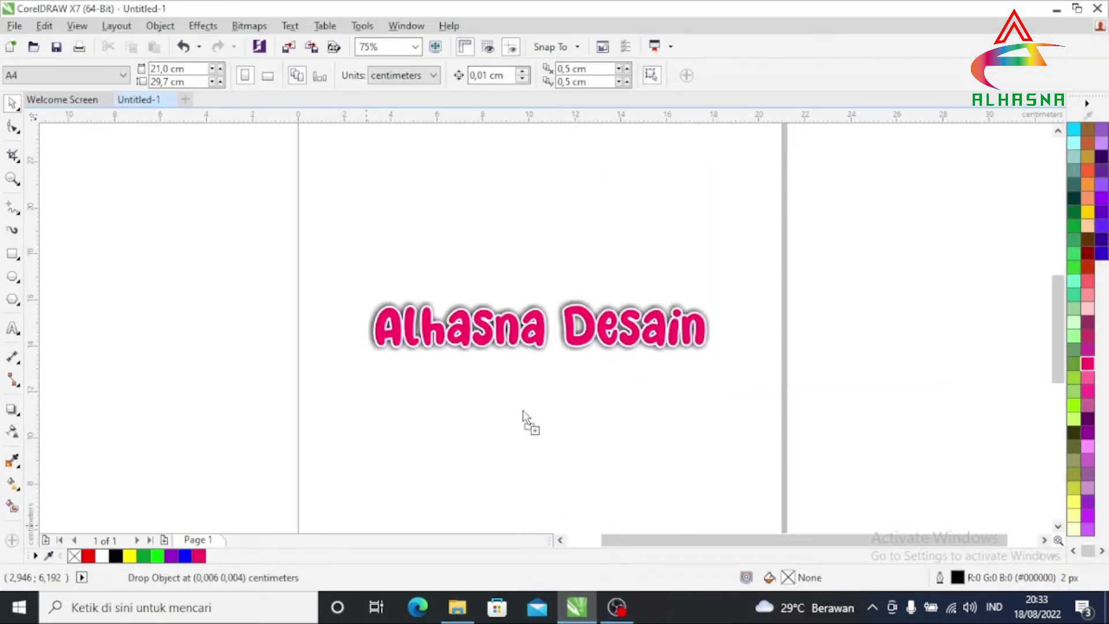
pyautogui.moveTo(594, 603); pyautogui.dragTo(501, 370)
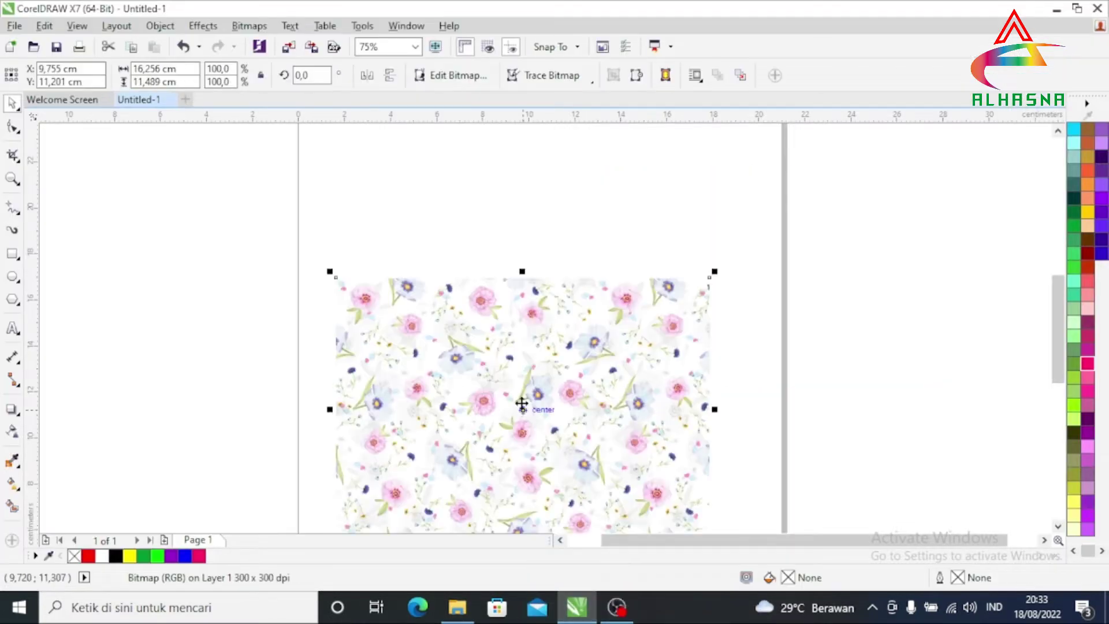
# Step: Enlarge the floral image to about 134%, centre it, and send it behind the title
pyautogui.scroll(-2, 502, 368)
pyautogui.scroll(2, 540, 500)
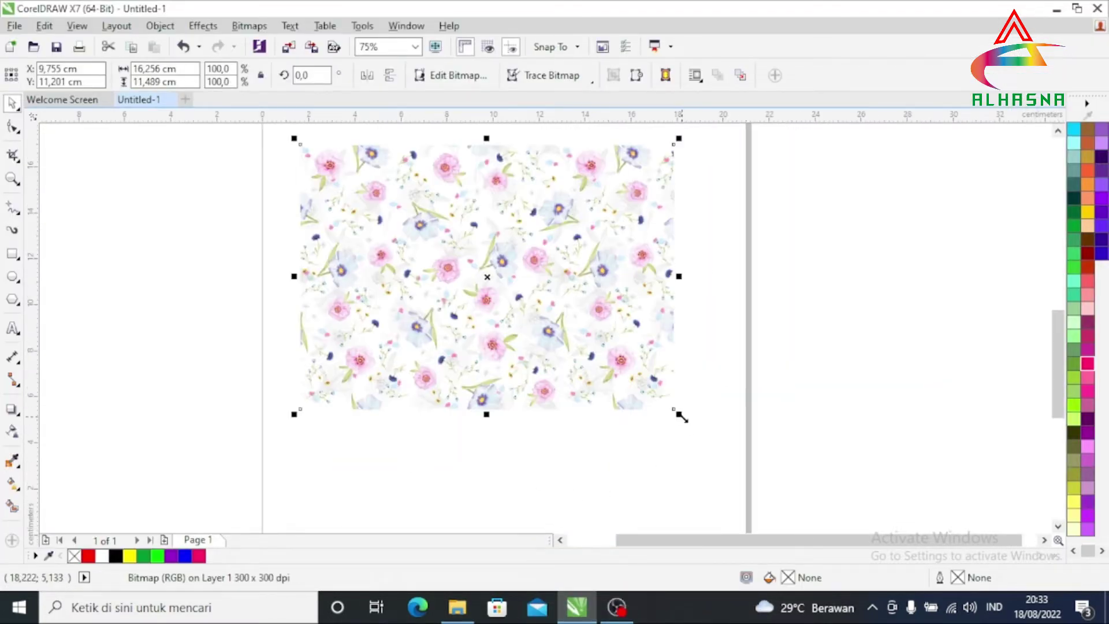
pyautogui.moveTo(681, 415); pyautogui.dragTo(746, 482)
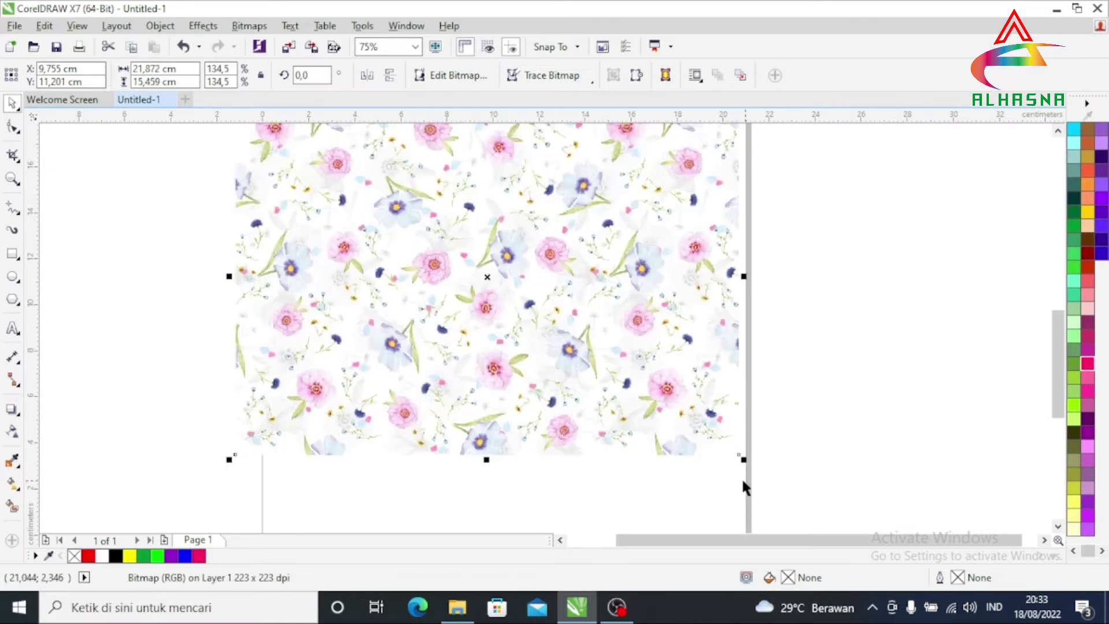
pyautogui.press('p')
pyautogui.scroll(-2, 480, 403)
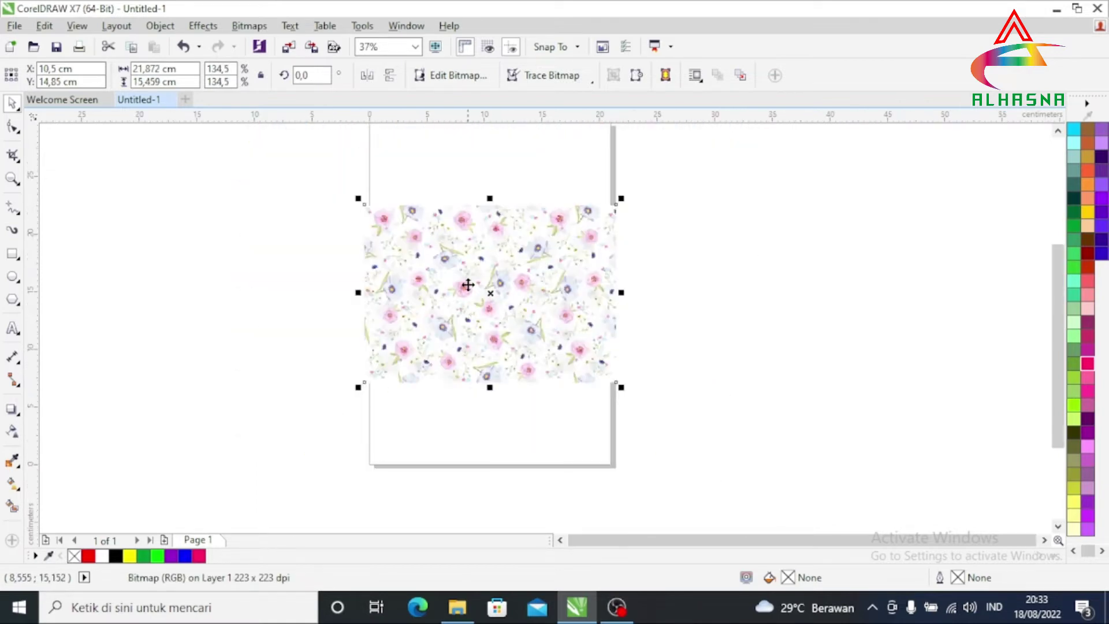
pyautogui.rightClick(468, 276)
pyautogui.moveTo(563, 426)
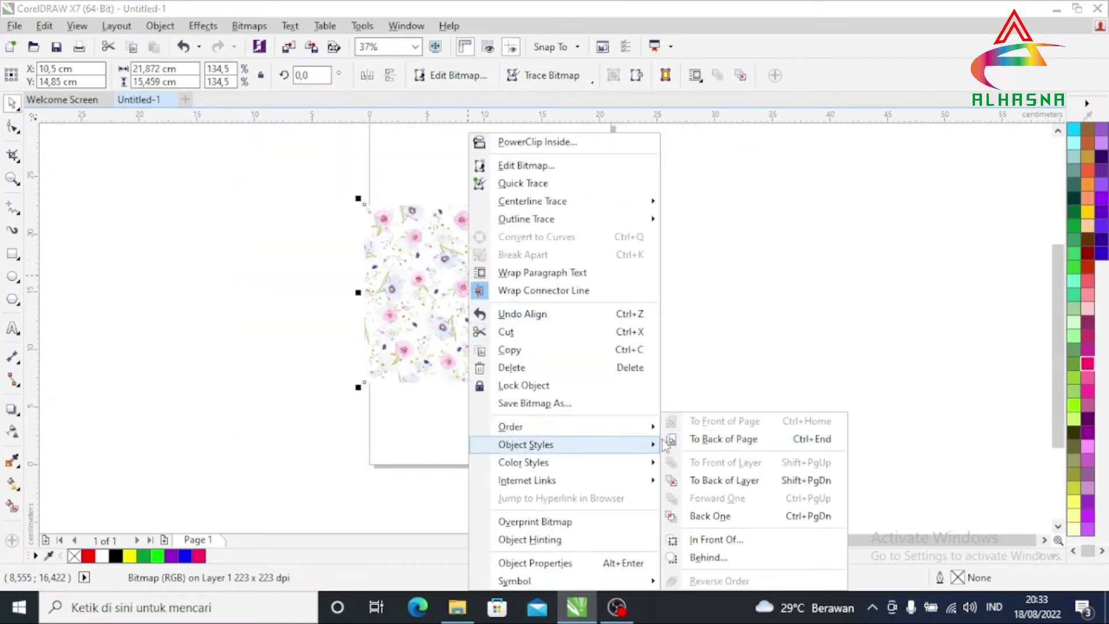
pyautogui.click(715, 522)
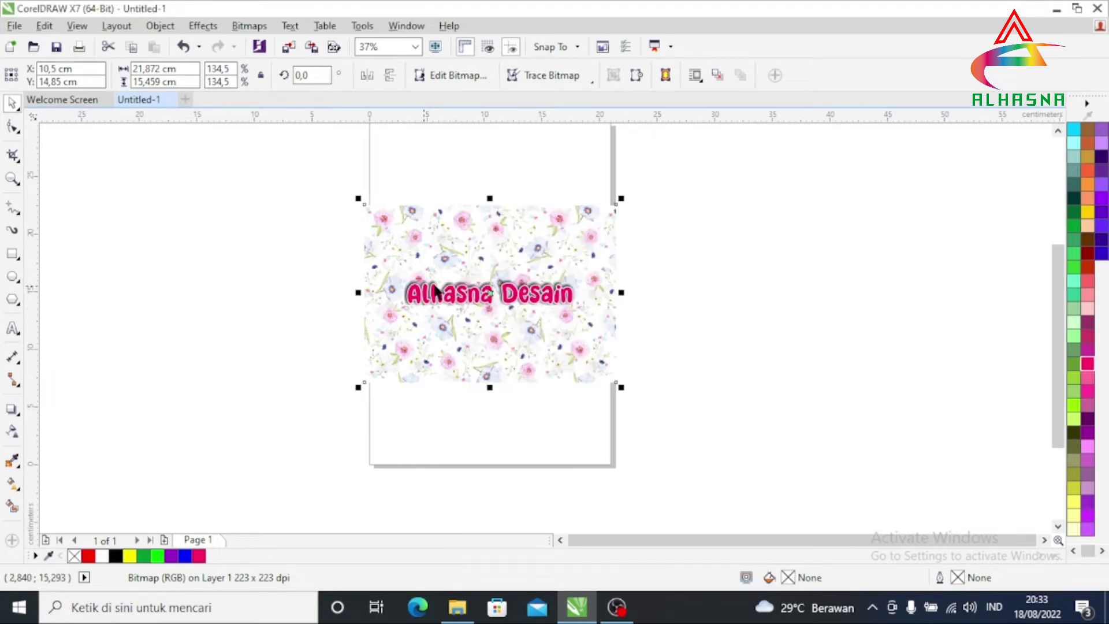
pyautogui.scroll(2, 407, 285)
pyautogui.scroll(2, 335, 301)
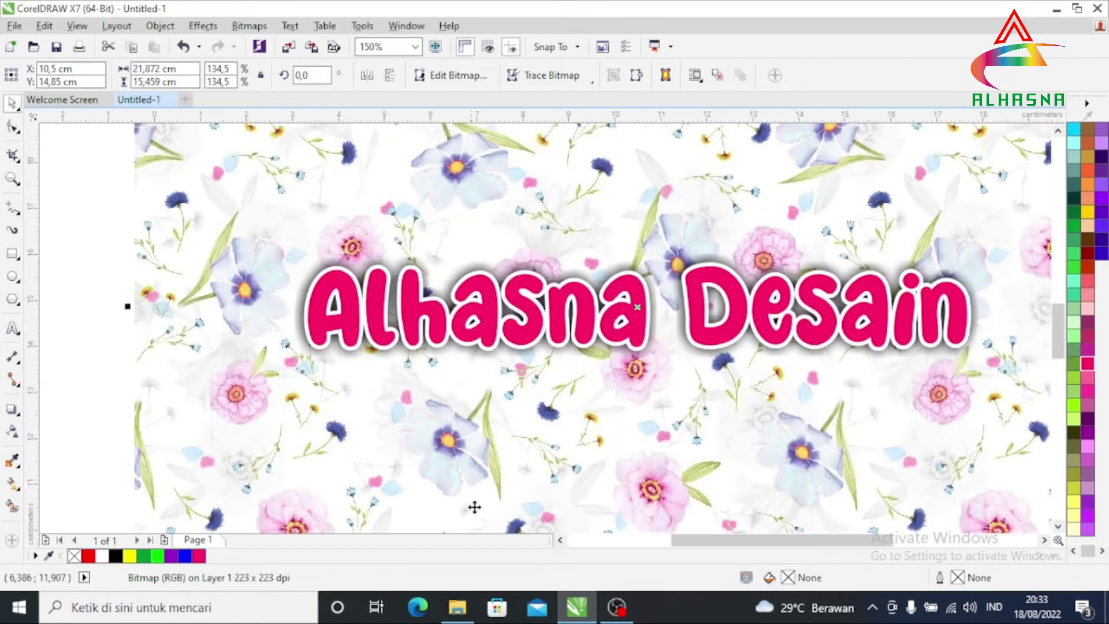
pyautogui.moveTo(713, 546); pyautogui.dragTo(736, 545)
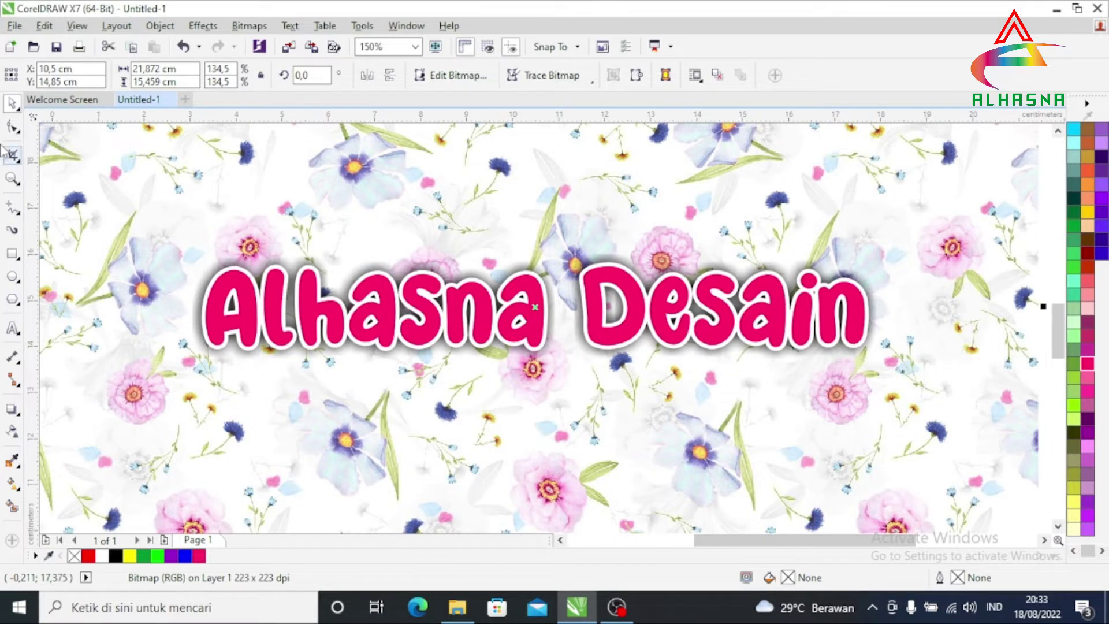
pyautogui.click(334, 326)
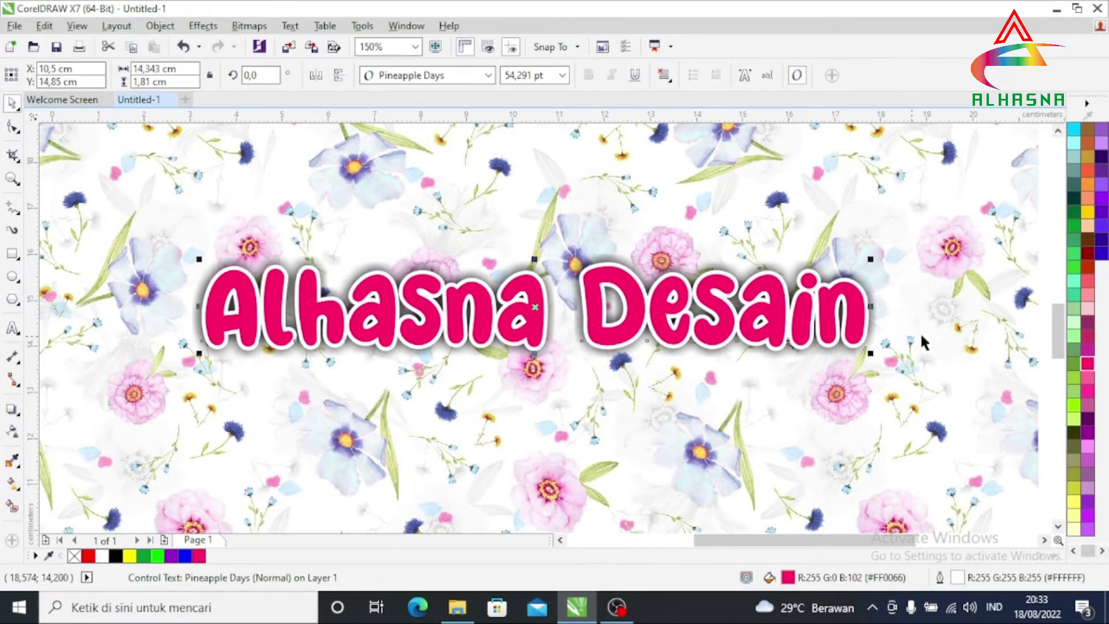
pyautogui.click(1071, 212)
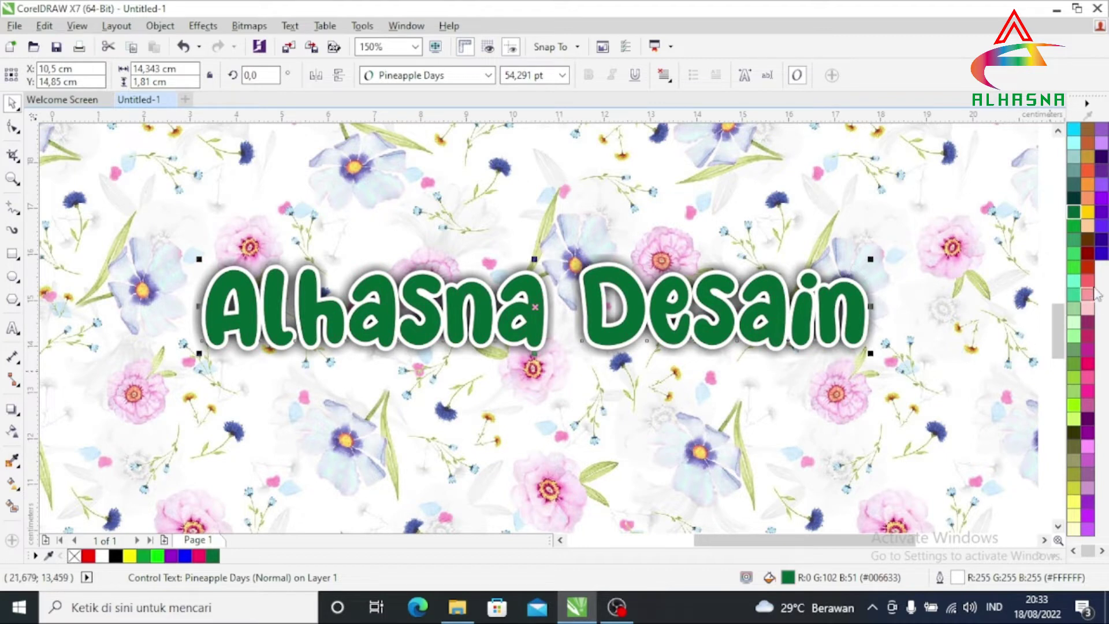
pyautogui.click(1087, 267)
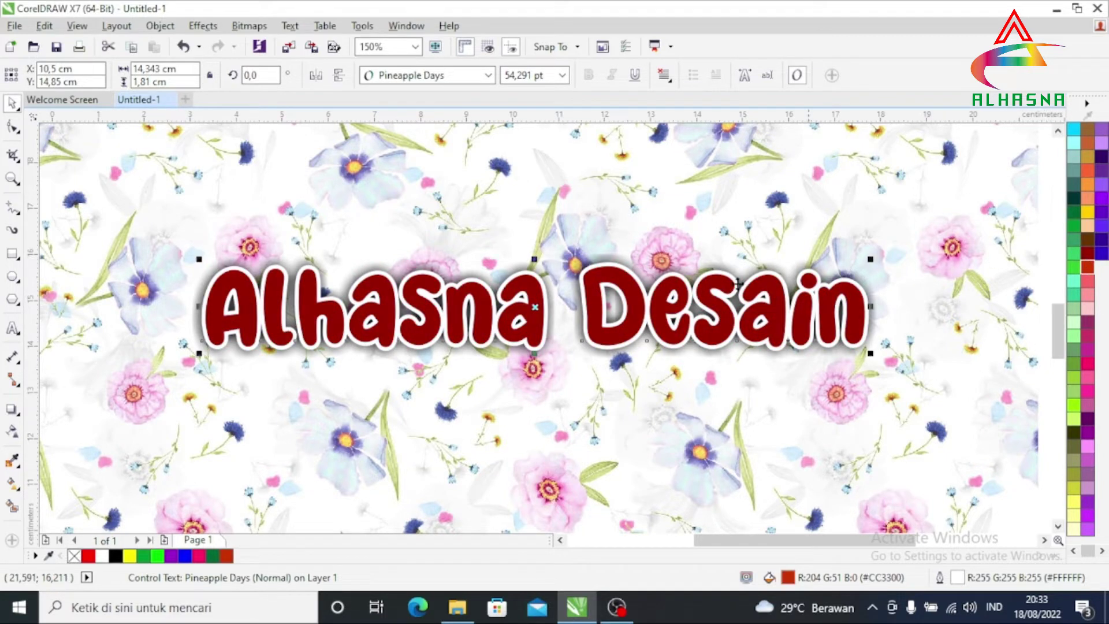
pyautogui.click(1087, 252)
pyautogui.click(1087, 350)
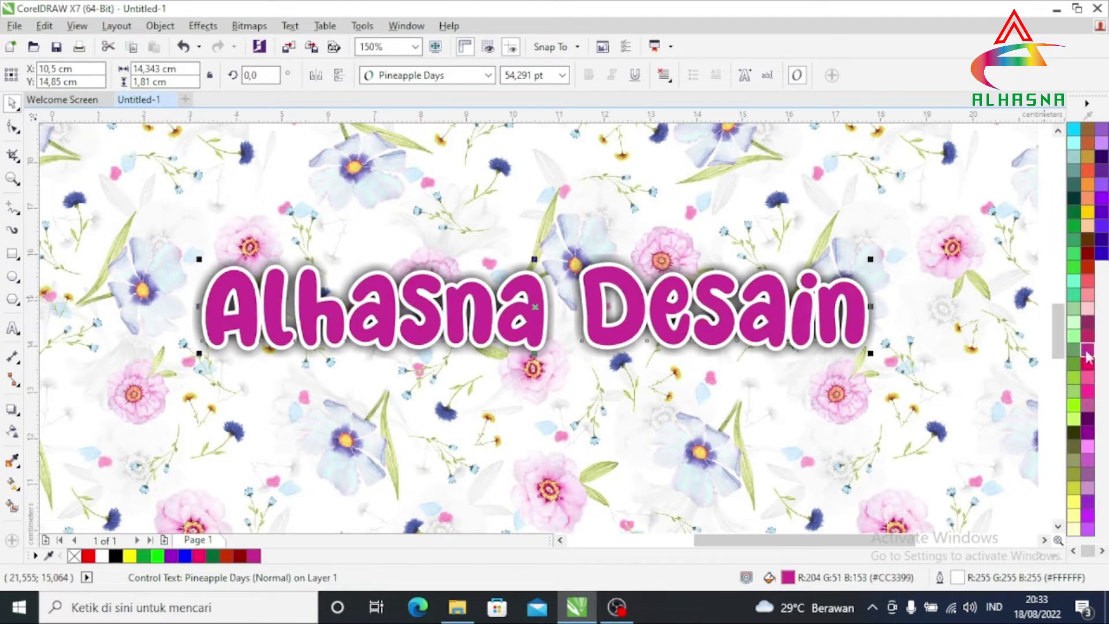
pyautogui.click(1087, 364)
pyautogui.scroll(-1, 580, 331)
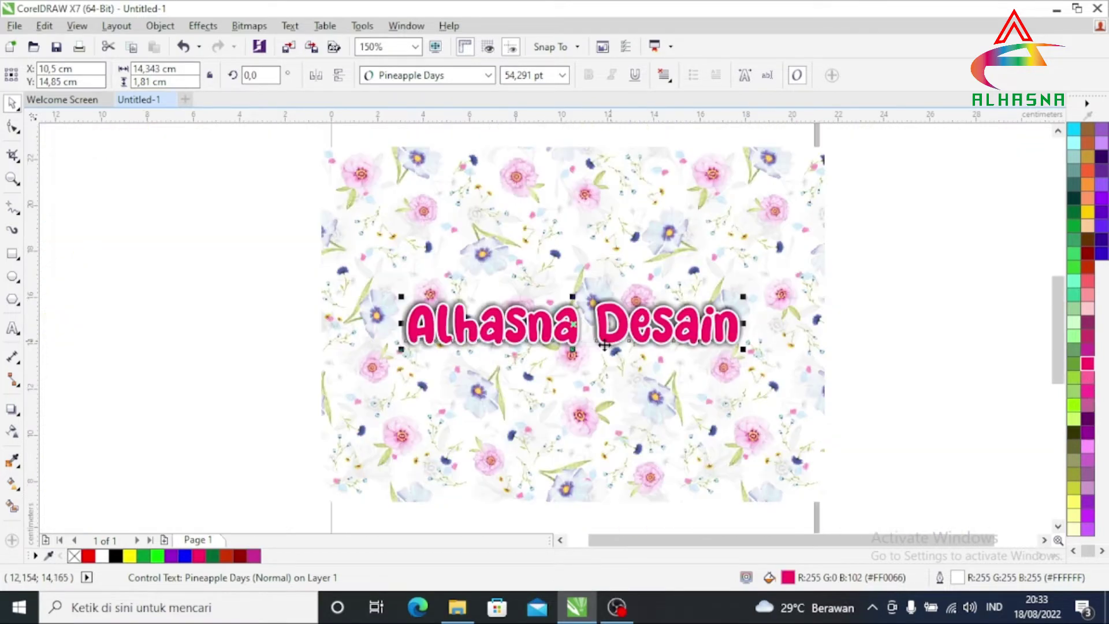
pyautogui.scroll(1, 593, 338)
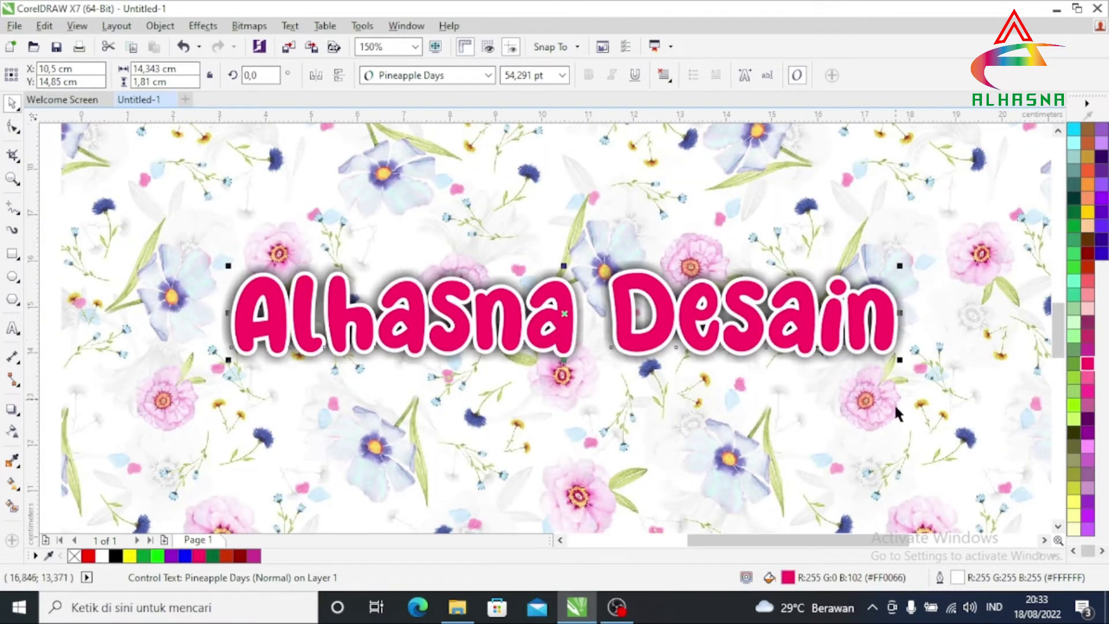
# Step: Give the title a 10 px white outline
pyautogui.doubleClick(957, 577)
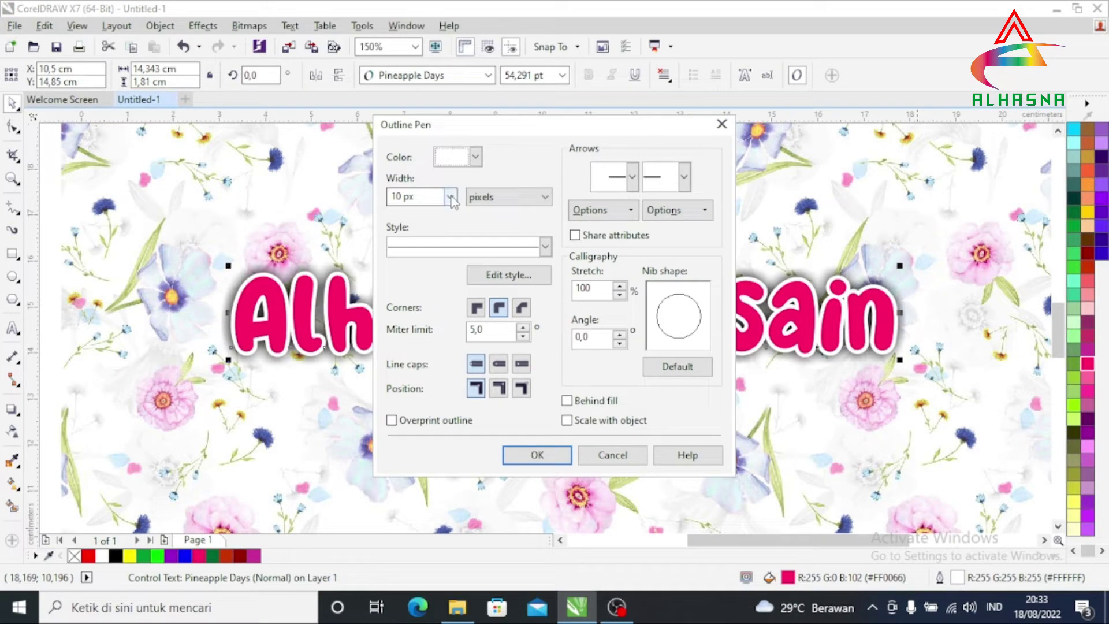
pyautogui.click(450, 197)
pyautogui.click(430, 326)
pyautogui.click(537, 454)
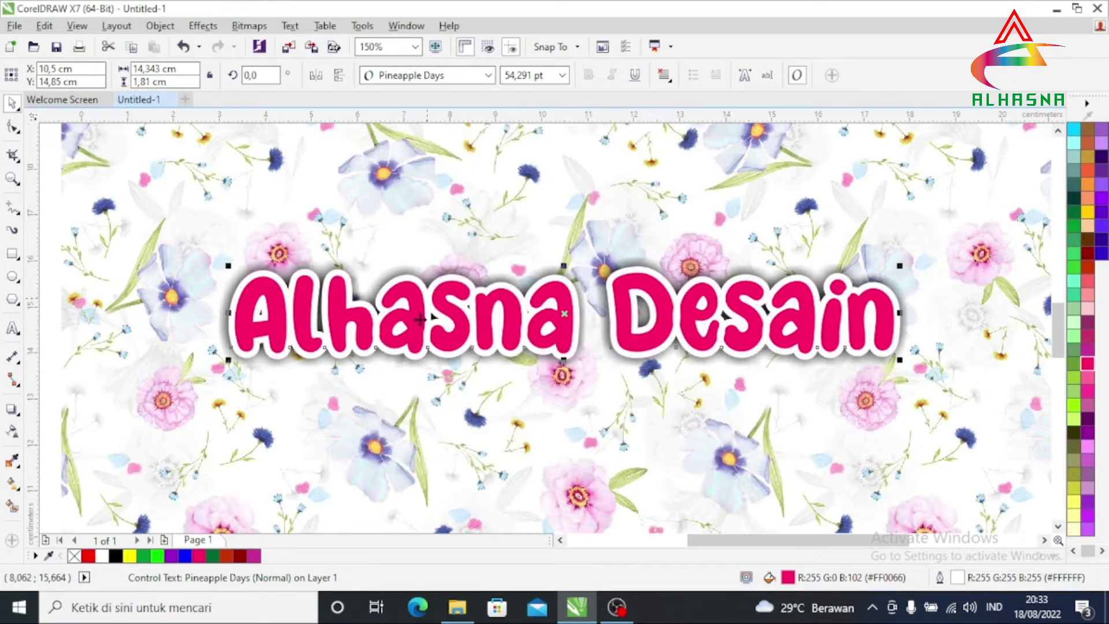
# Step: Enlarge the title to about 72 pt and colour it dark blue
pyautogui.scroll(-1, 506, 357)
pyautogui.scroll(1, 536, 348)
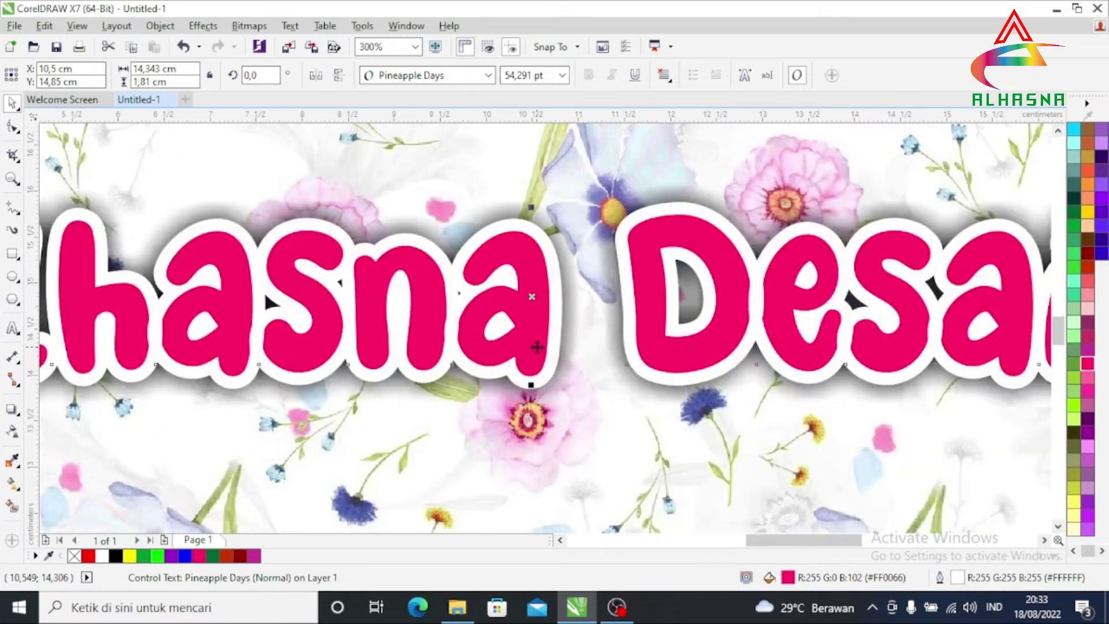
pyautogui.scroll(-1, 459, 345)
pyautogui.scroll(1, 531, 334)
pyautogui.scroll(-1, 525, 330)
pyautogui.scroll(-3, 503, 322)
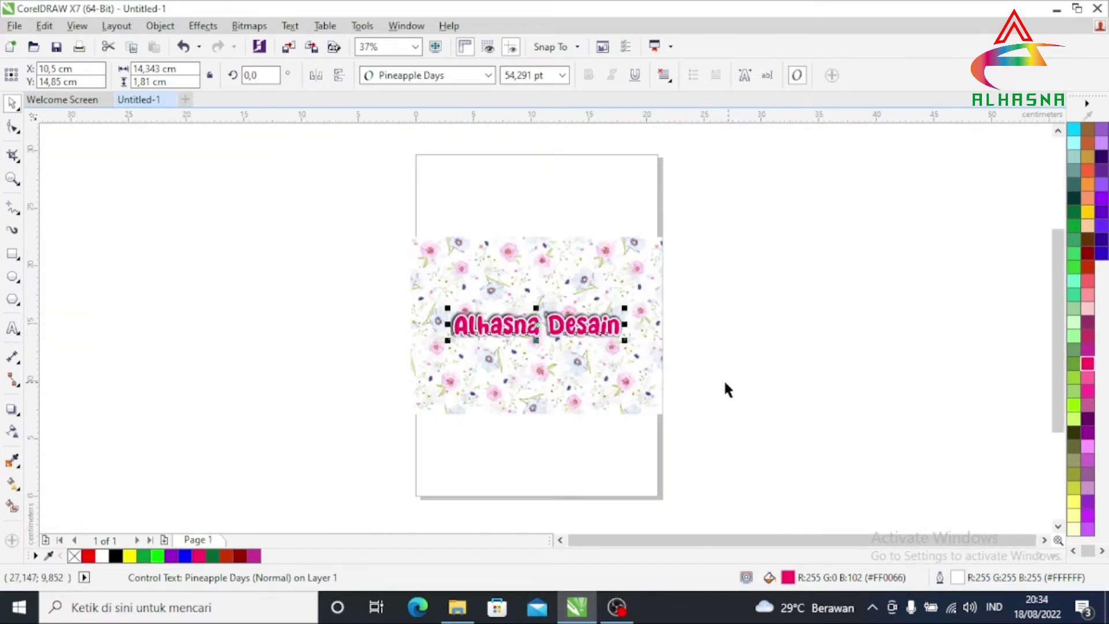
pyautogui.scroll(1, 557, 341)
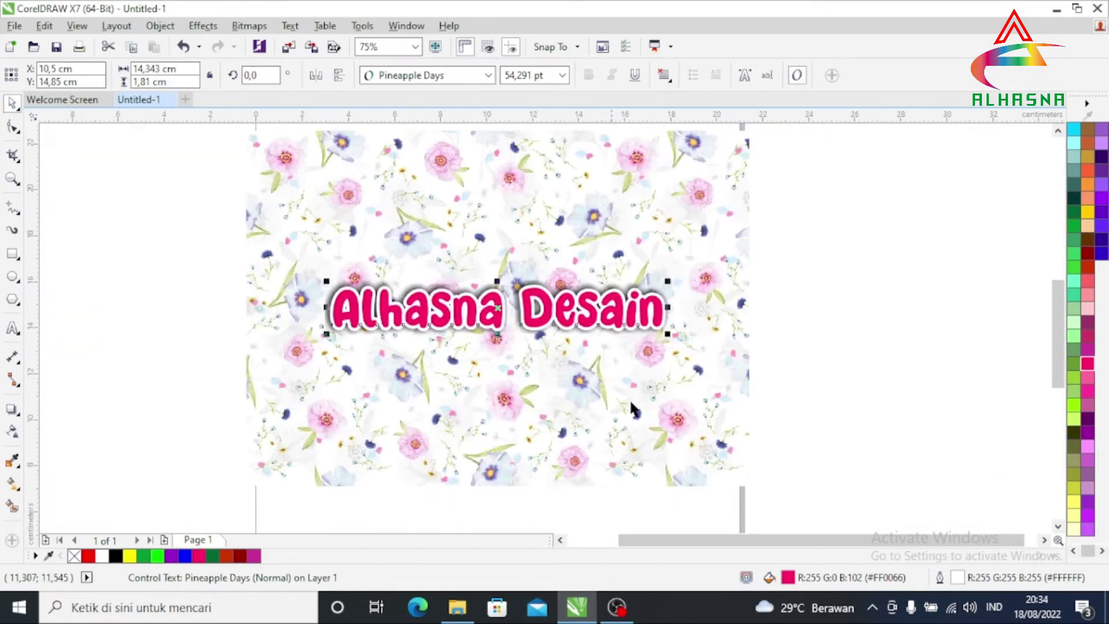
pyautogui.moveTo(668, 333); pyautogui.dragTo(722, 385)
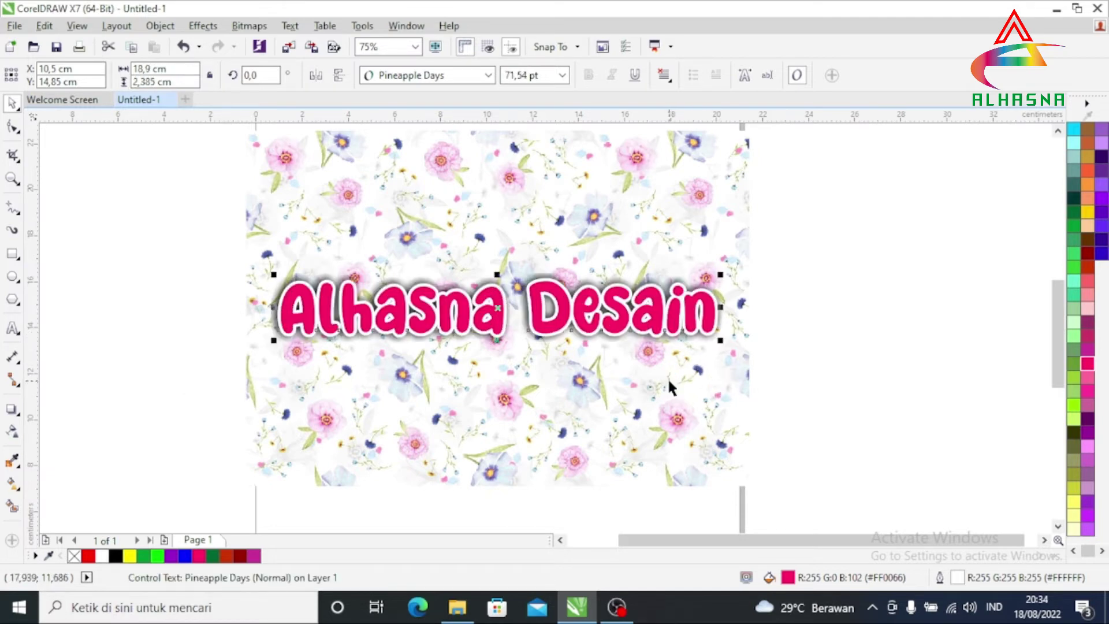
pyautogui.click(1100, 250)
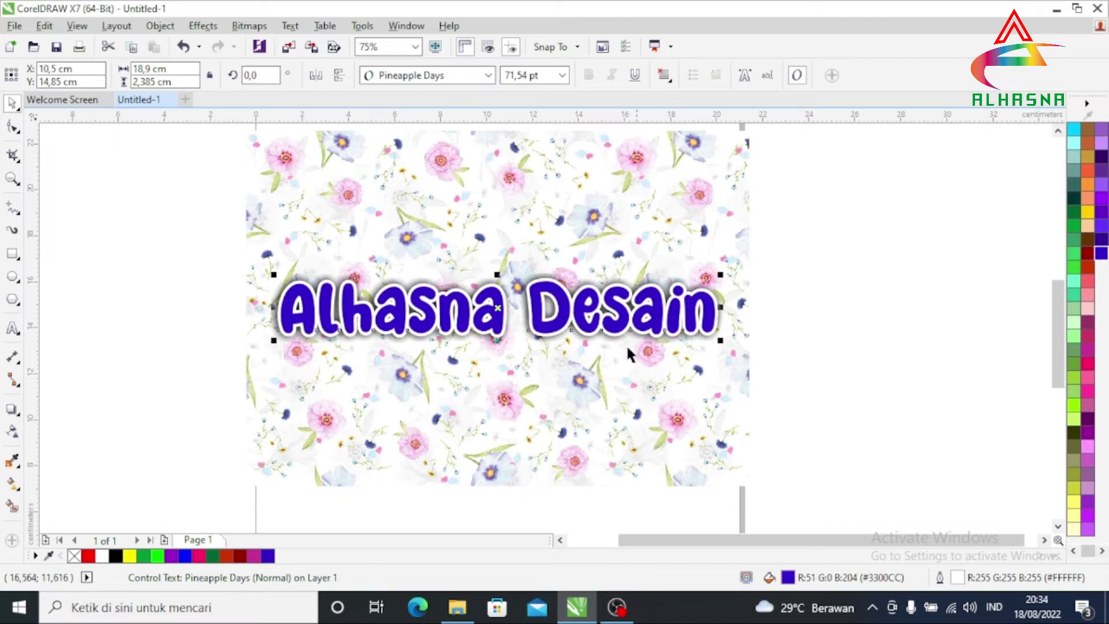
# Step: Delete the floral background photo from the page
pyautogui.scroll(2, 381, 306)
pyautogui.scroll(-2, 386, 306)
pyautogui.scroll(2, 433, 315)
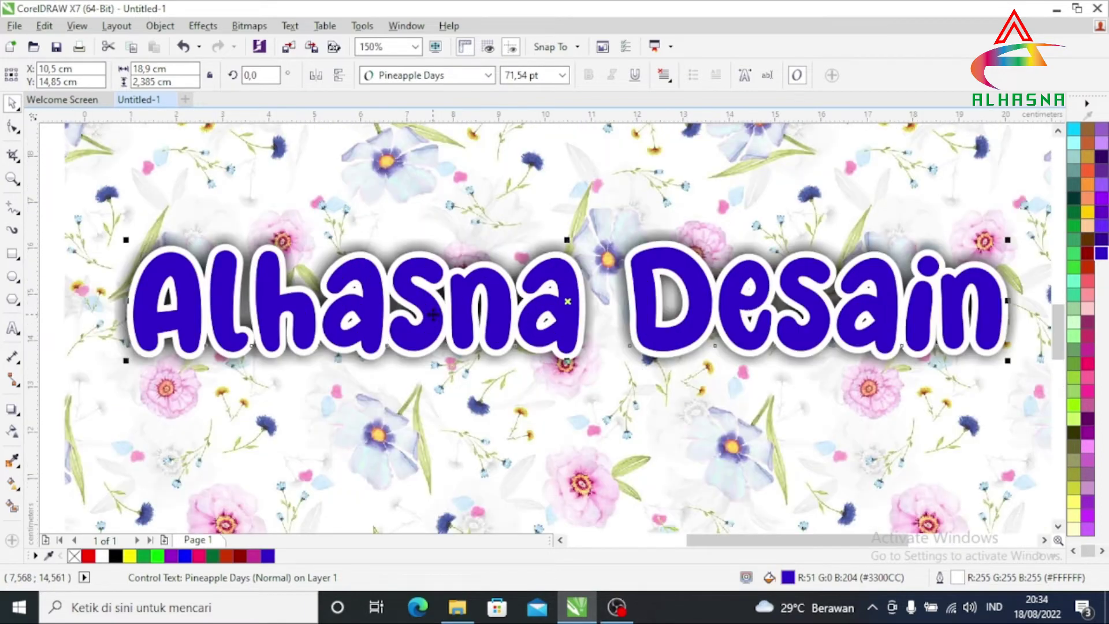
pyautogui.scroll(-2, 519, 322)
pyautogui.scroll(2, 519, 317)
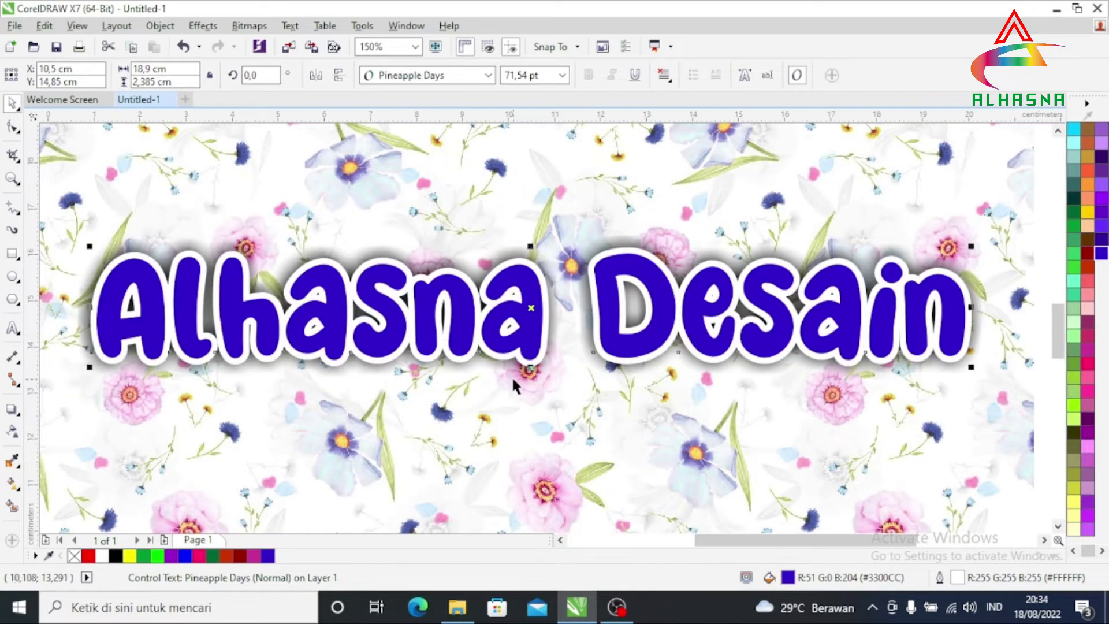
pyautogui.scroll(-2, 511, 375)
pyautogui.click(186, 267)
pyautogui.click(477, 453)
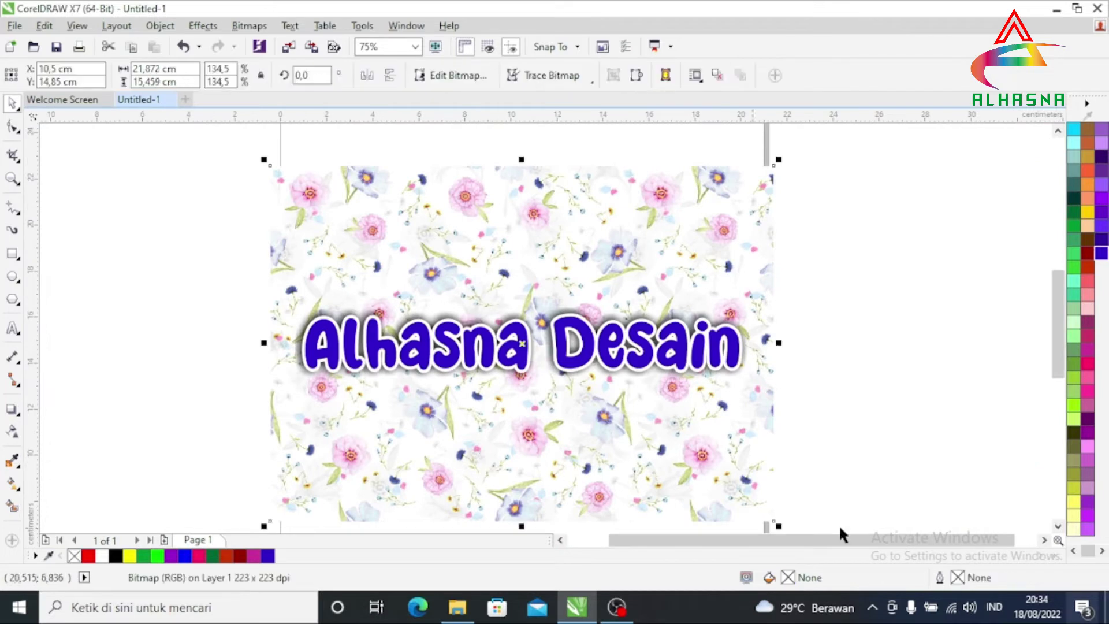
pyautogui.rightClick(615, 131)
pyautogui.click(669, 367)
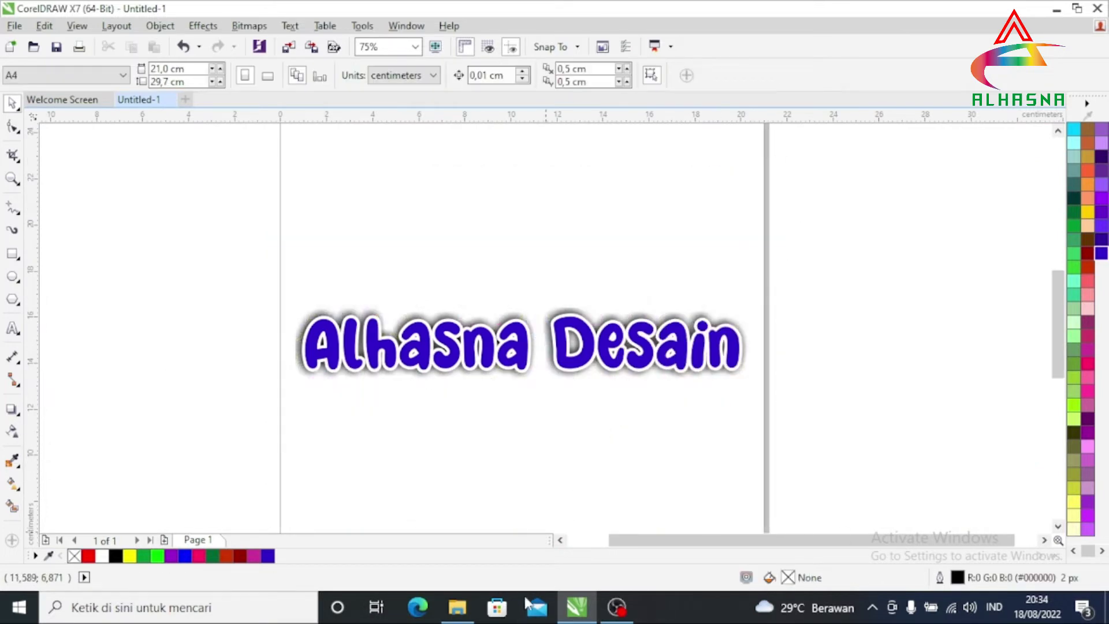
# Step: Drag the pale green sparkly background from the backgrounds folder onto the page
pyautogui.click(457, 606)
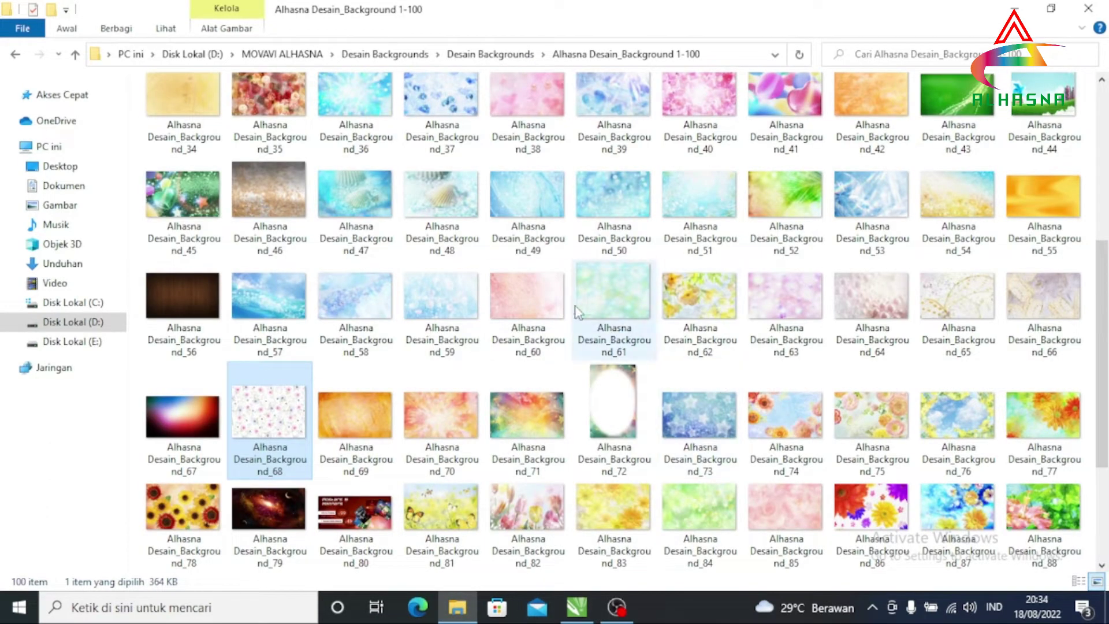
pyautogui.moveTo(611, 305)
pyautogui.mouseDown()
pyautogui.moveTo(576, 615)
pyautogui.moveTo(515, 440)
pyautogui.mouseUp()
pyautogui.scroll(-2, 526, 407)
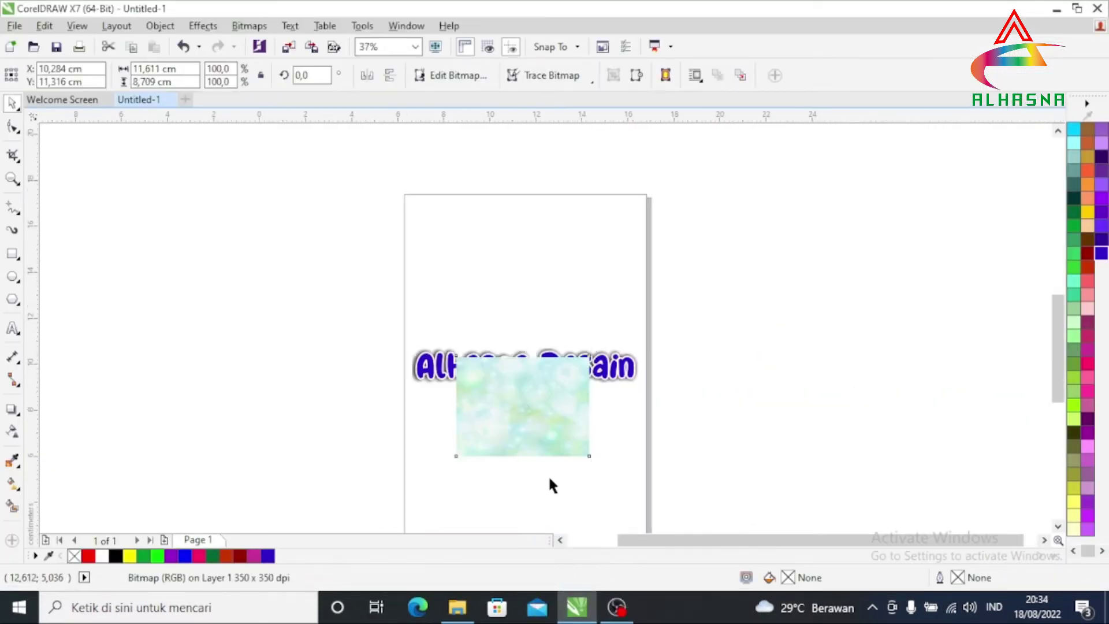
# Step: Scale the green background to page width, centre it, and send it behind the text
pyautogui.scroll(2, 548, 475)
pyautogui.moveTo(636, 441); pyautogui.dragTo(745, 518)
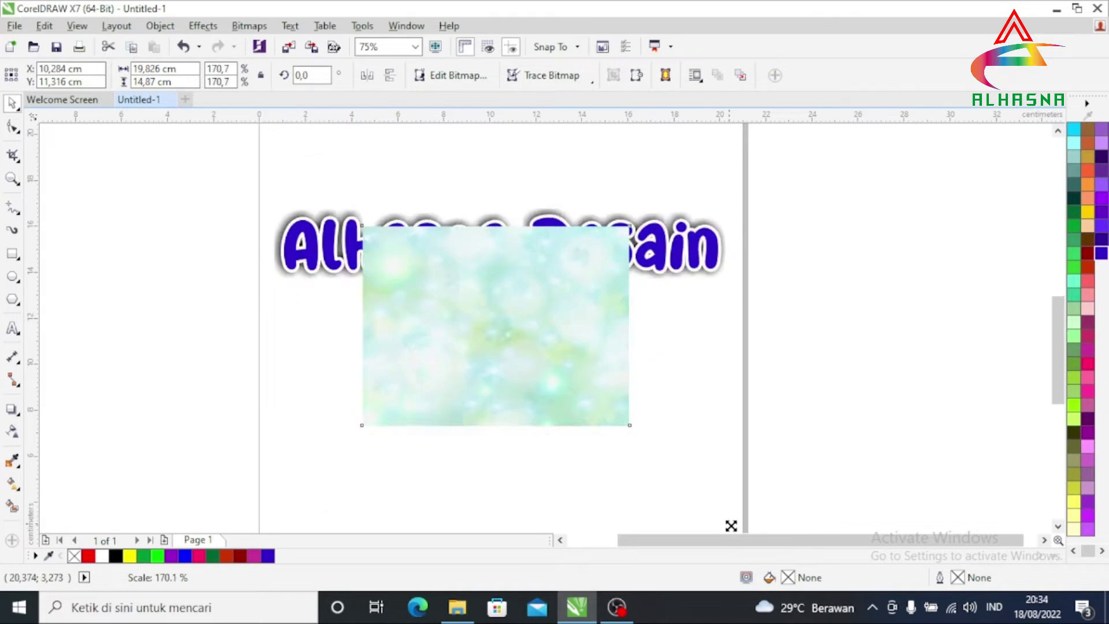
pyautogui.moveTo(745, 518); pyautogui.dragTo(746, 519)
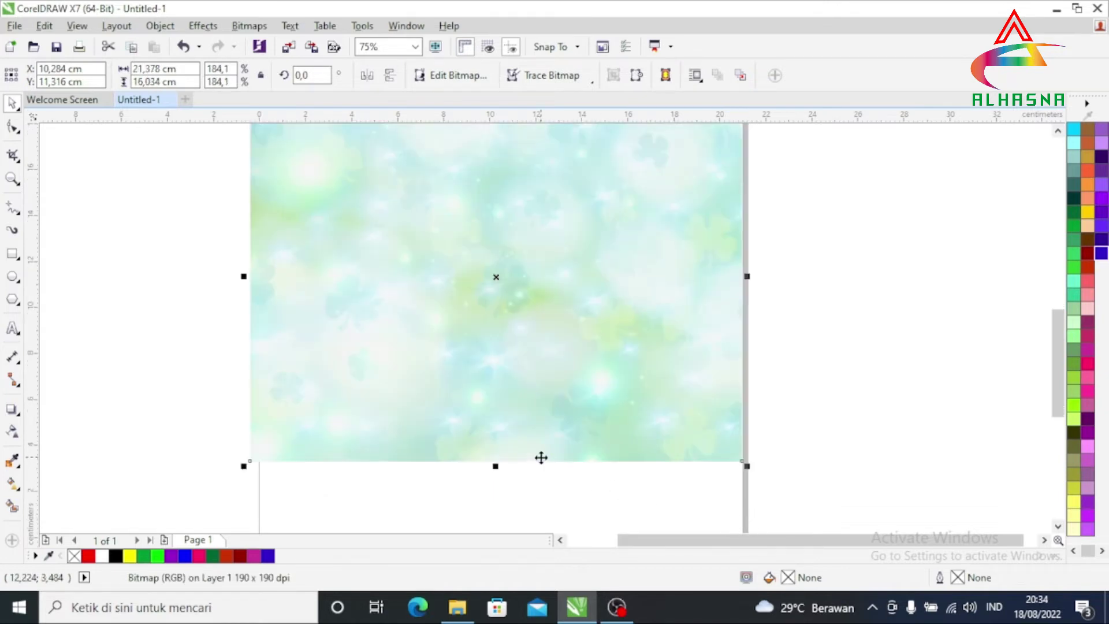
pyautogui.press('p')
pyautogui.rightClick(532, 319)
pyautogui.moveTo(578, 426)
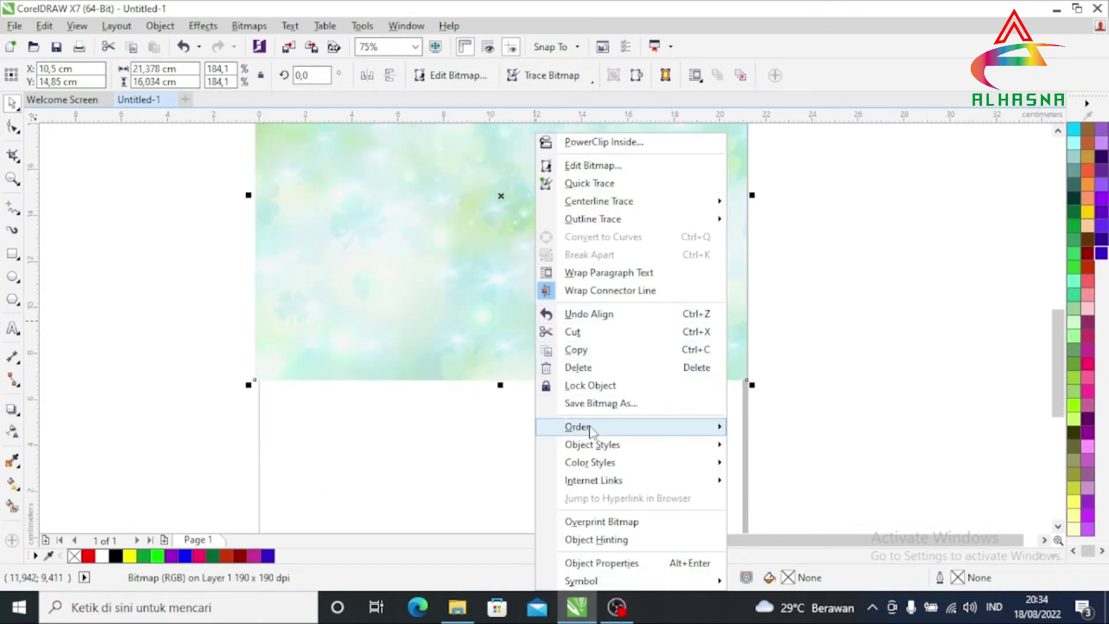
pyautogui.click(777, 515)
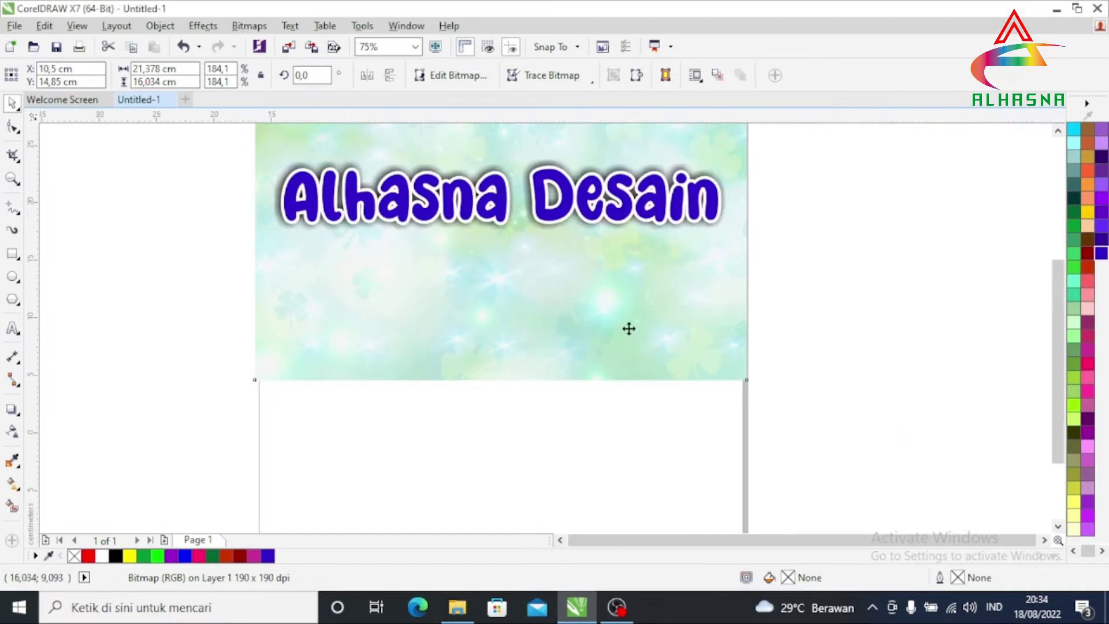
# Step: Colour the 'Alhasna Desain' text dark red
pyautogui.scroll(-1, 628, 328)
pyautogui.scroll(1, 594, 225)
pyautogui.scroll(1, 603, 287)
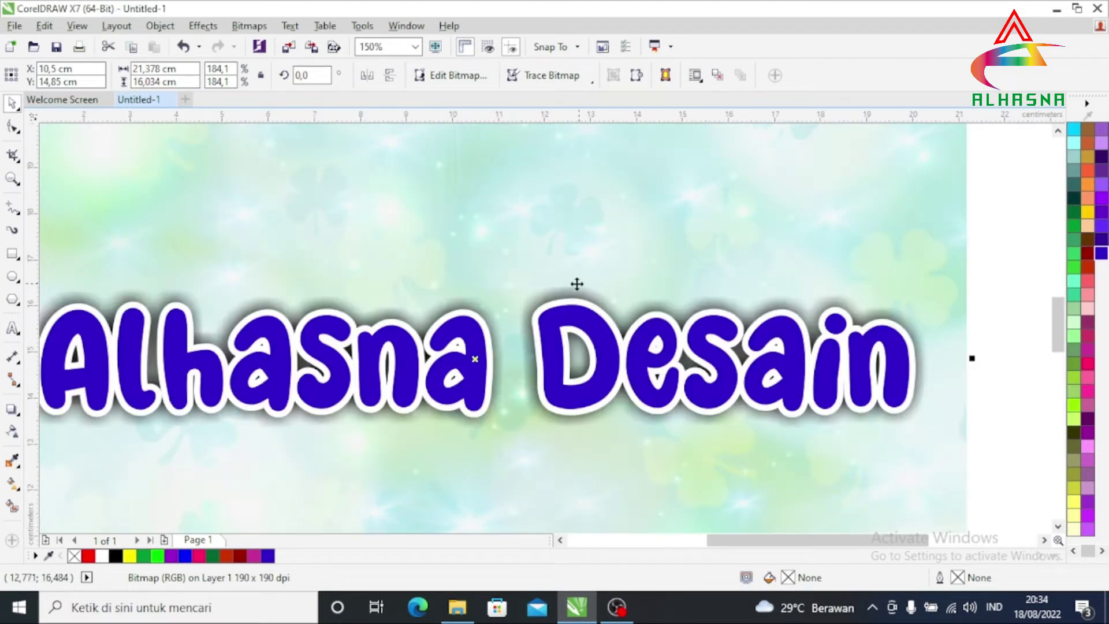
pyautogui.scroll(-1, 579, 285)
pyautogui.click(726, 341)
pyautogui.click(1086, 254)
# Step: Change the 'Alhasna Desain' text fill to bright red
pyautogui.scroll(1, 571, 312)
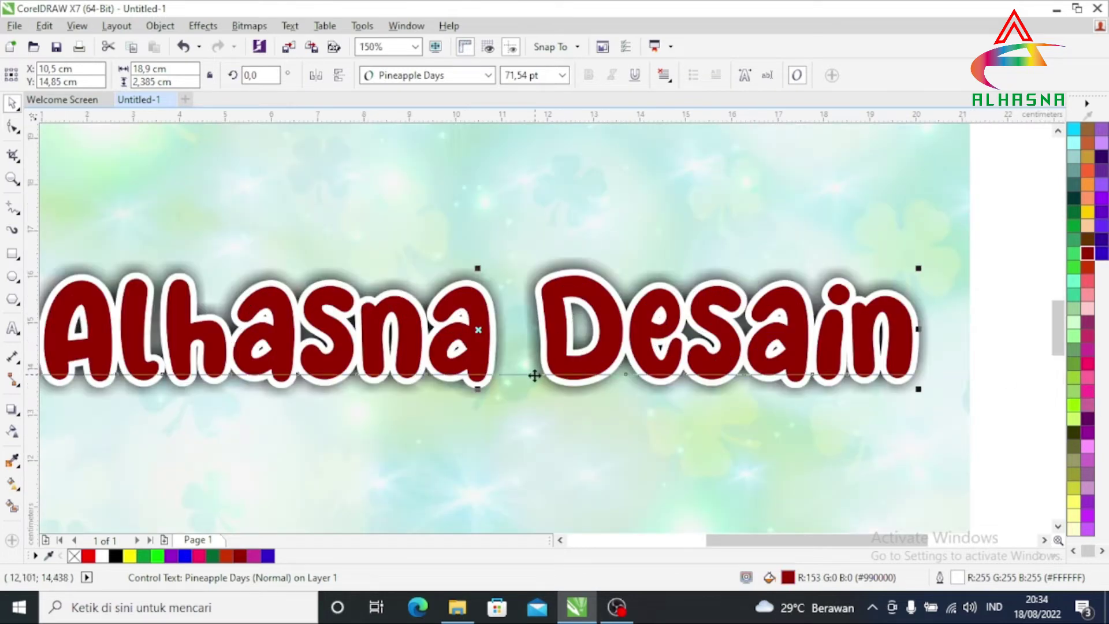
pyautogui.scroll(1, 543, 364)
pyautogui.scroll(1, 546, 355)
pyautogui.scroll(-1, 547, 350)
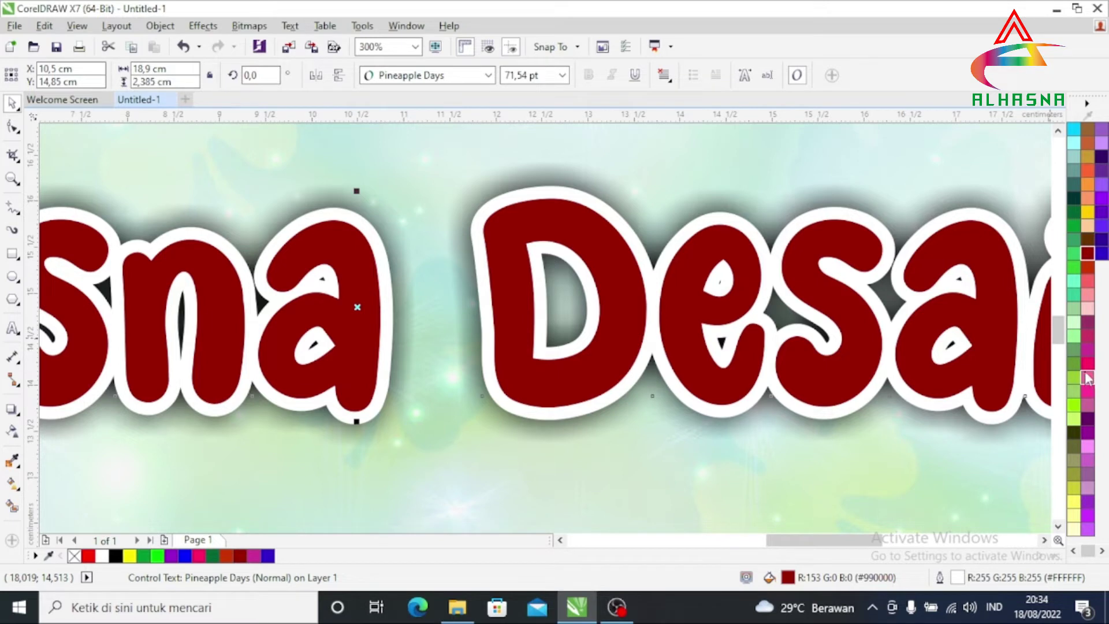
pyautogui.scroll(1, 1087, 378)
pyautogui.click(1073, 350)
pyautogui.scroll(-1, 815, 324)
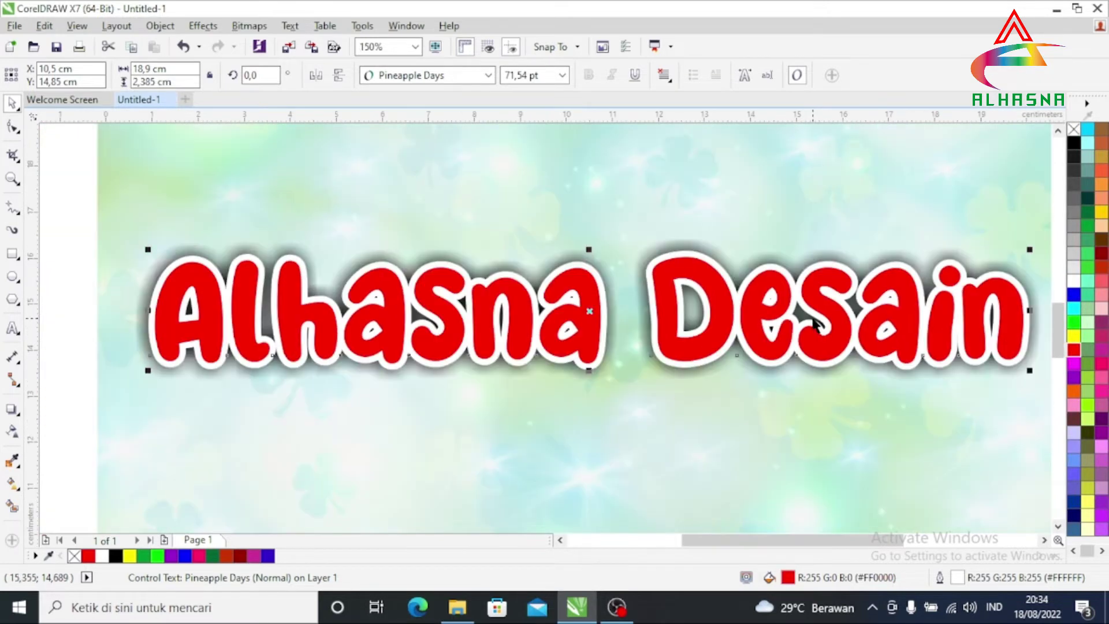
pyautogui.scroll(-1, 563, 327)
pyautogui.scroll(1, 568, 334)
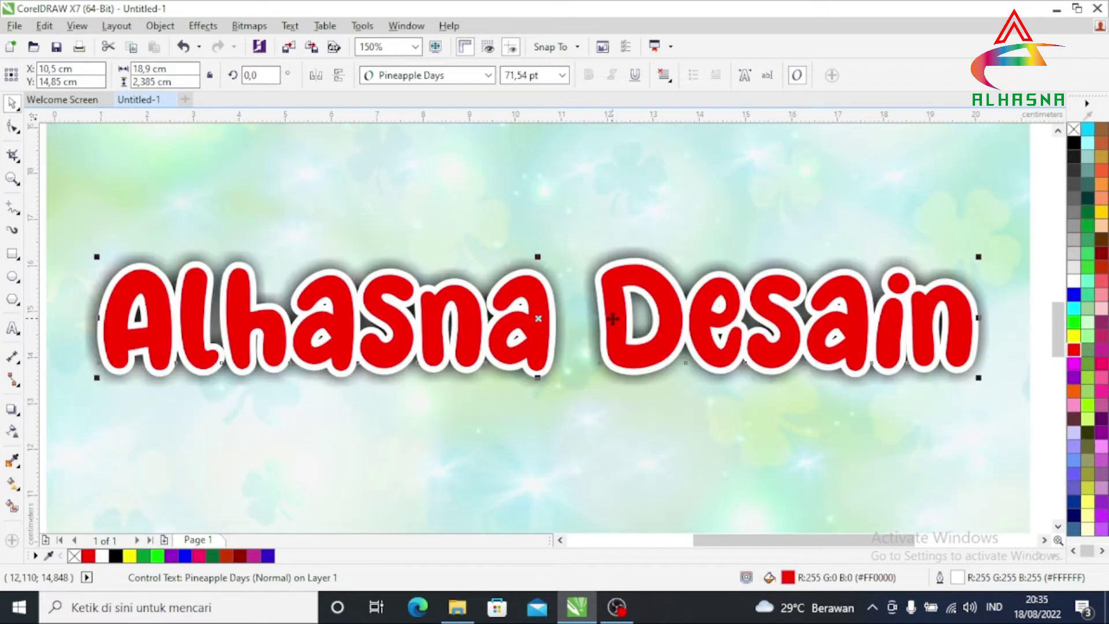
pyautogui.scroll(-1, 574, 338)
pyautogui.scroll(1, 536, 339)
pyautogui.scroll(-1, 533, 336)
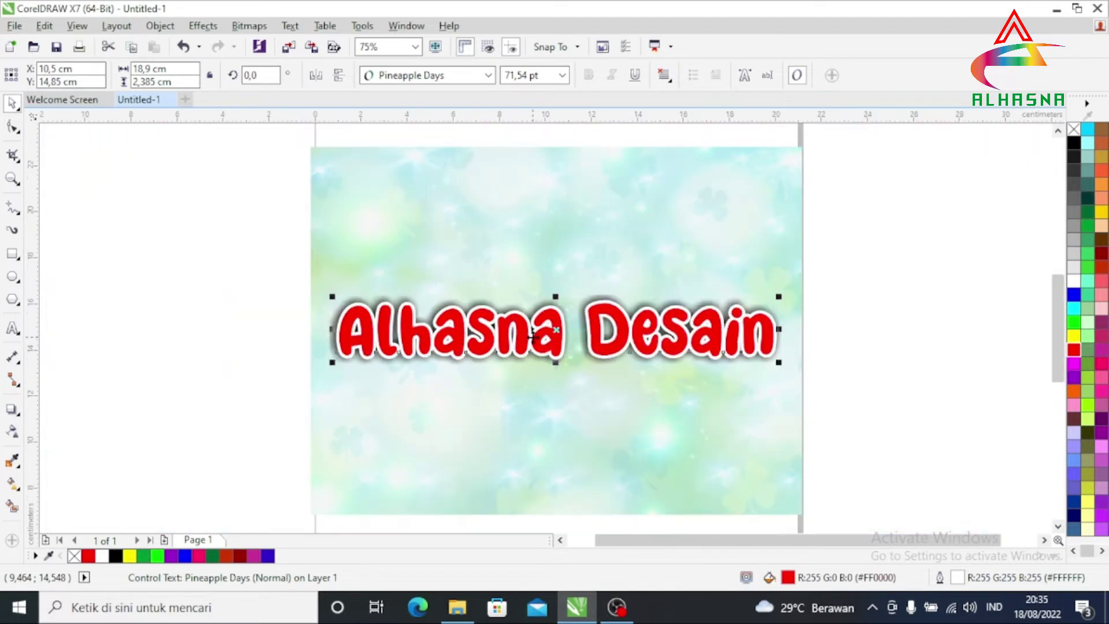
# Step: Delete the green background image and return to the backgrounds folder
pyautogui.click(248, 354)
pyautogui.scroll(1, 485, 340)
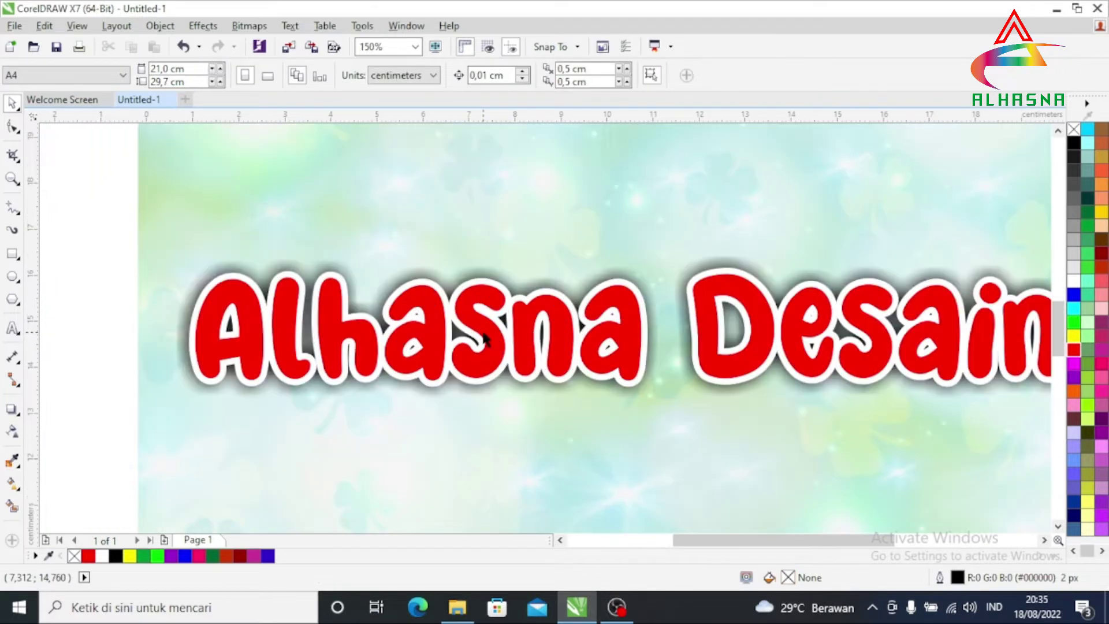
pyautogui.scroll(-1, 462, 341)
pyautogui.click(508, 451)
pyautogui.rightClick(639, 473)
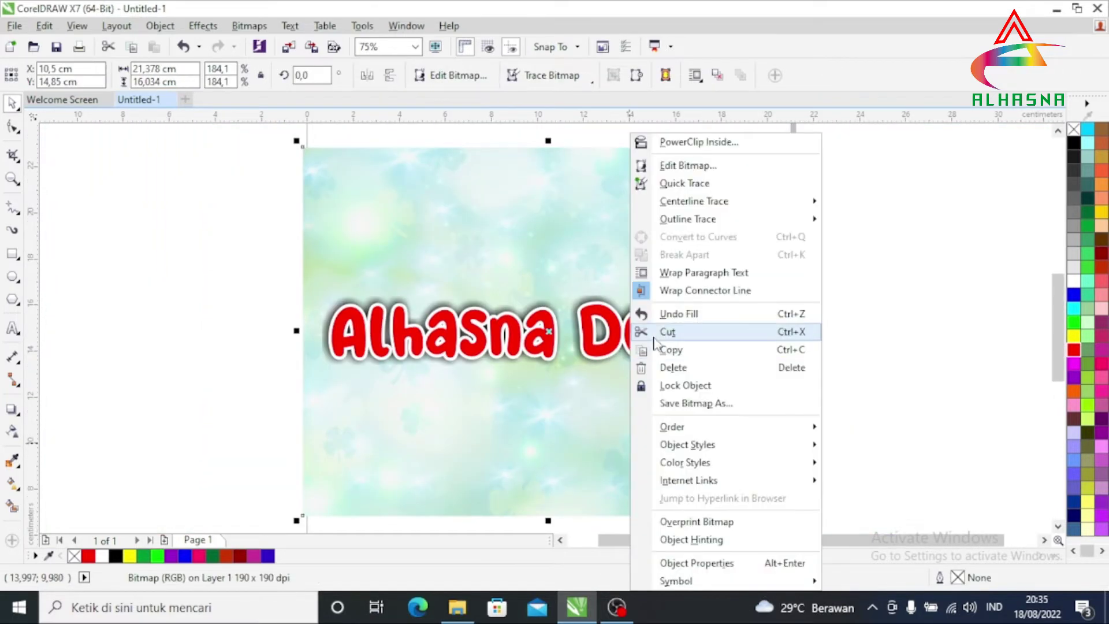
pyautogui.click(672, 367)
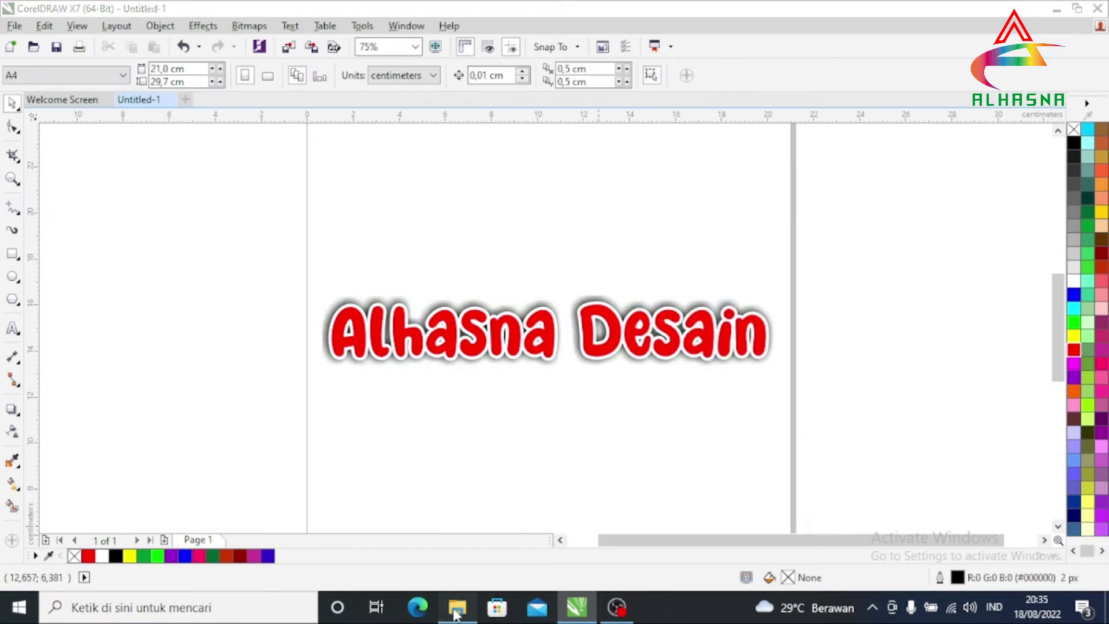
pyautogui.click(457, 606)
pyautogui.scroll(5, 473, 391)
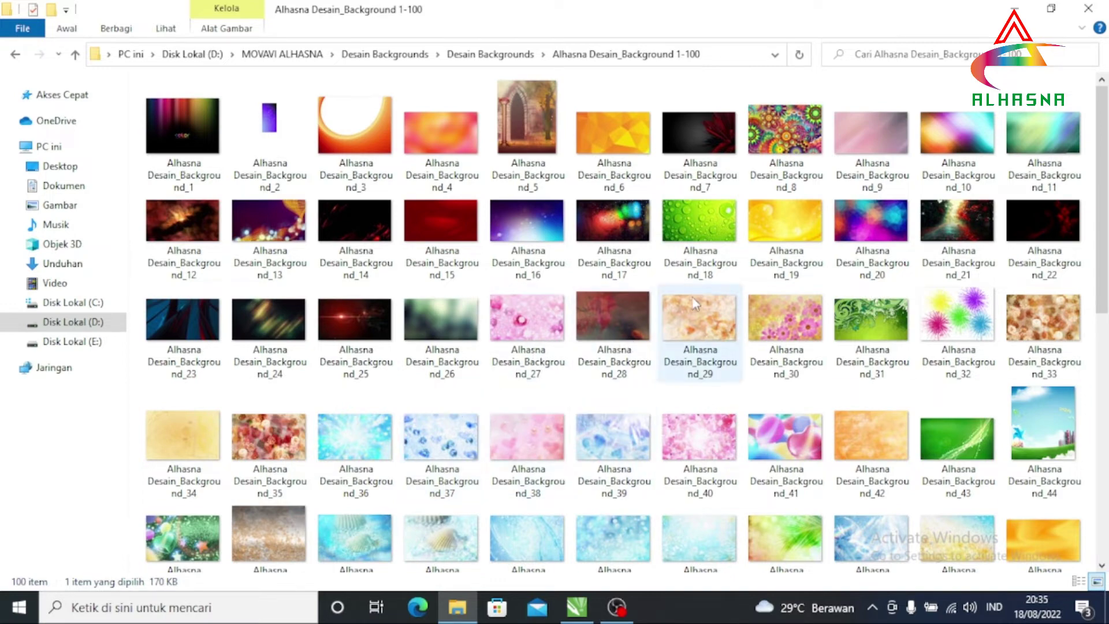
# Step: Drag the golden-yellow sparkle background, Background_19, onto the CorelDRAW page
pyautogui.moveTo(789, 234); pyautogui.dragTo(664, 531)
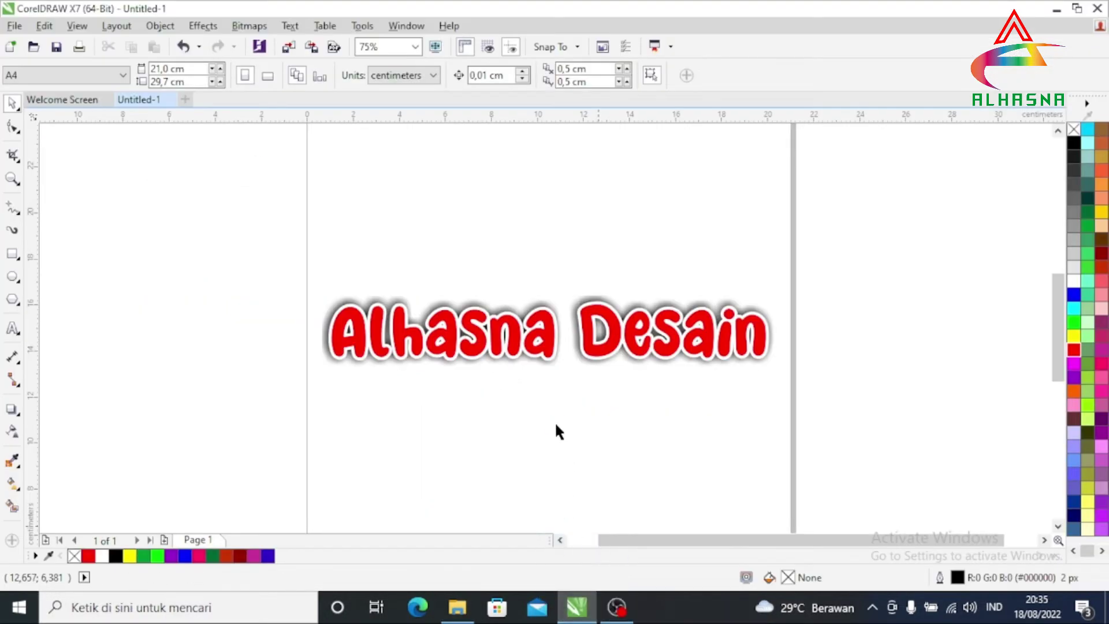
pyautogui.moveTo(664, 530); pyautogui.dragTo(554, 430)
pyautogui.scroll(-2, 493, 433)
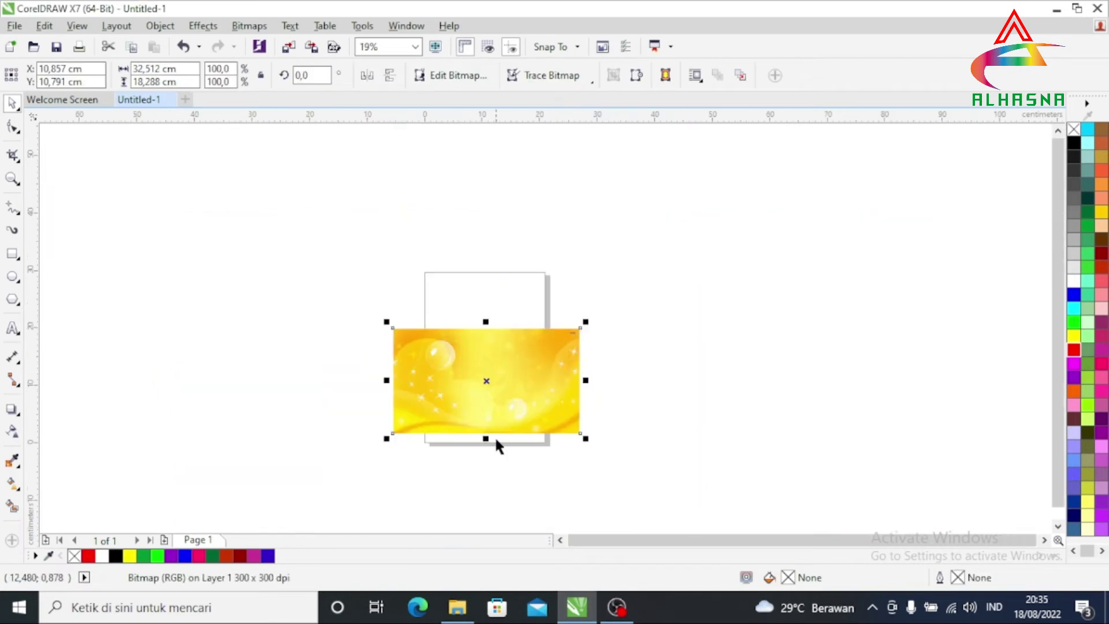
# Step: Centre the yellow background, send it back one behind the red title, and select the title
pyautogui.scroll(1, 489, 447)
pyautogui.press('p')
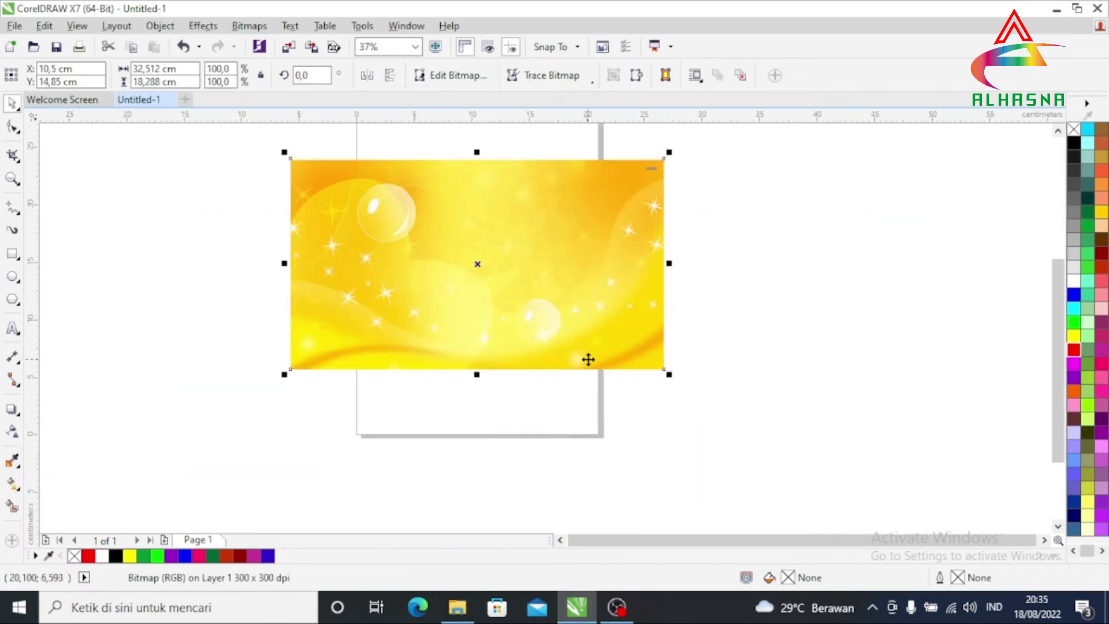
pyautogui.rightClick(529, 304)
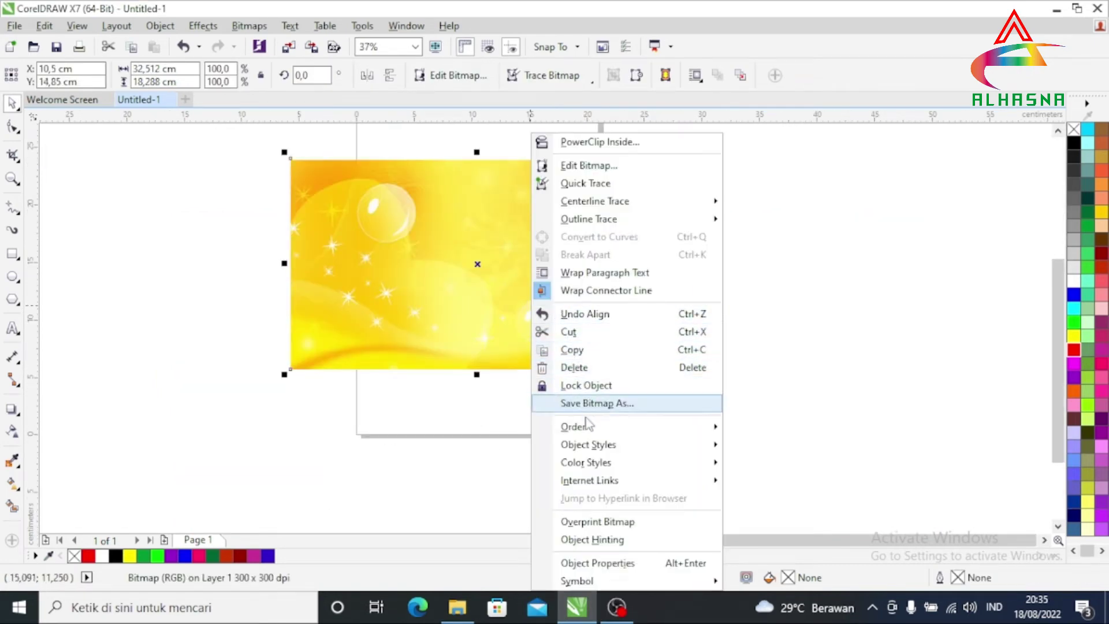
pyautogui.moveTo(575, 426)
pyautogui.click(773, 515)
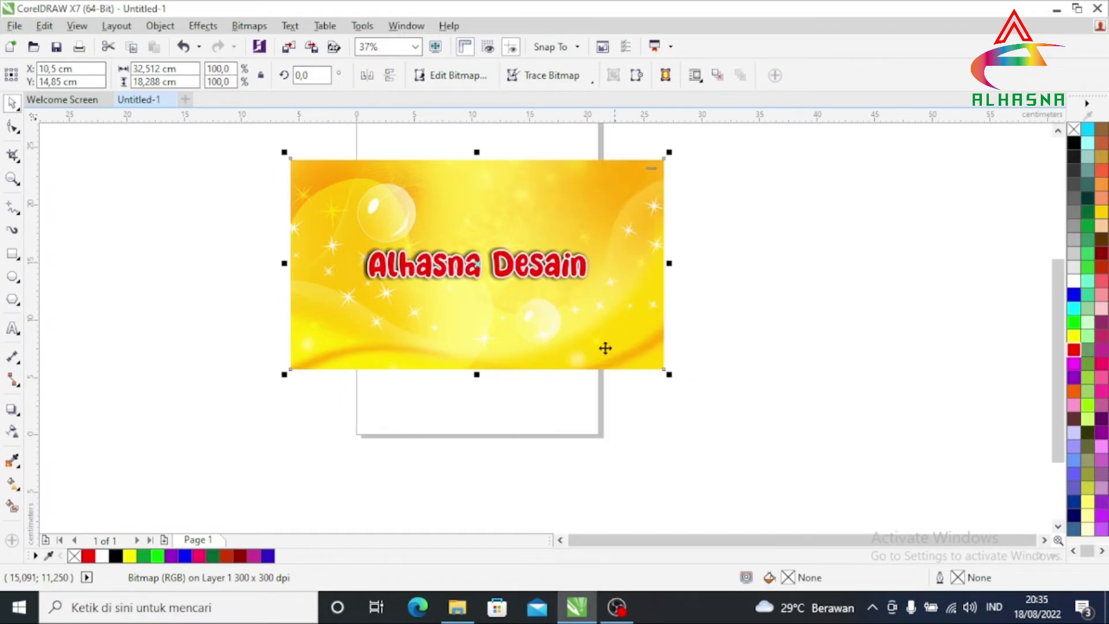
pyautogui.scroll(2, 514, 293)
pyautogui.scroll(-1, 514, 293)
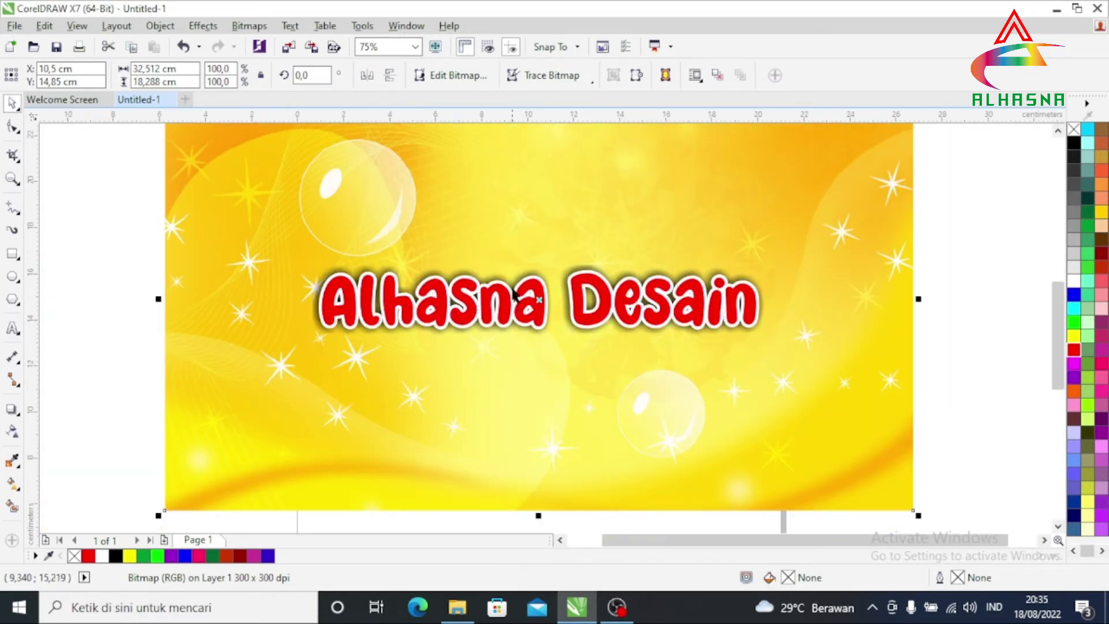
pyautogui.click(639, 315)
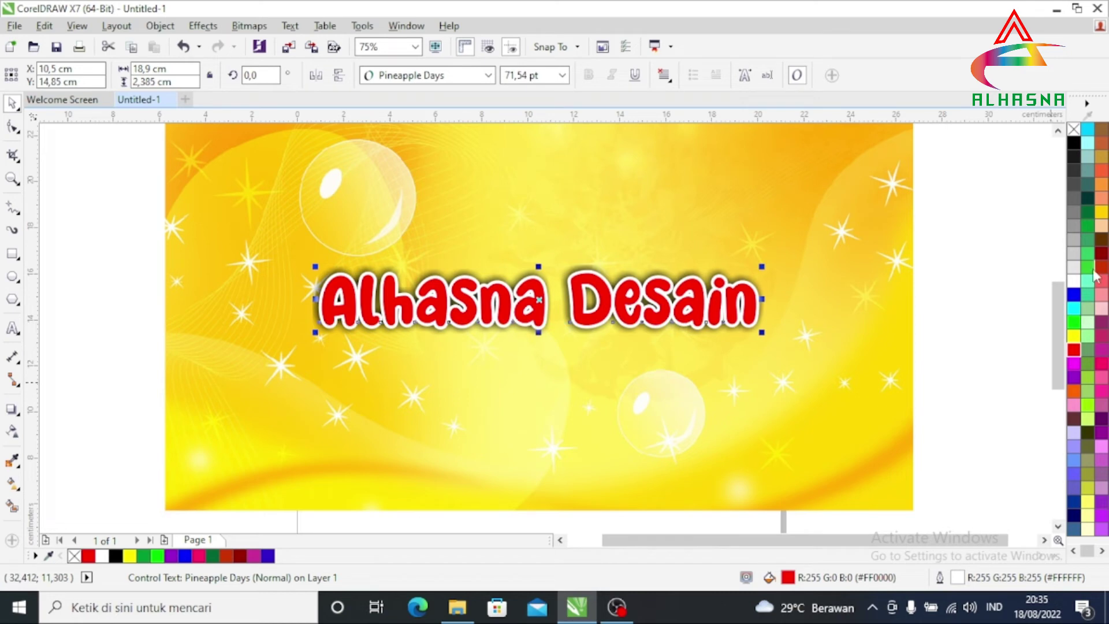
# Step: Try bright, medium and deep green fills on the title, then make it pink
pyautogui.click(1073, 323)
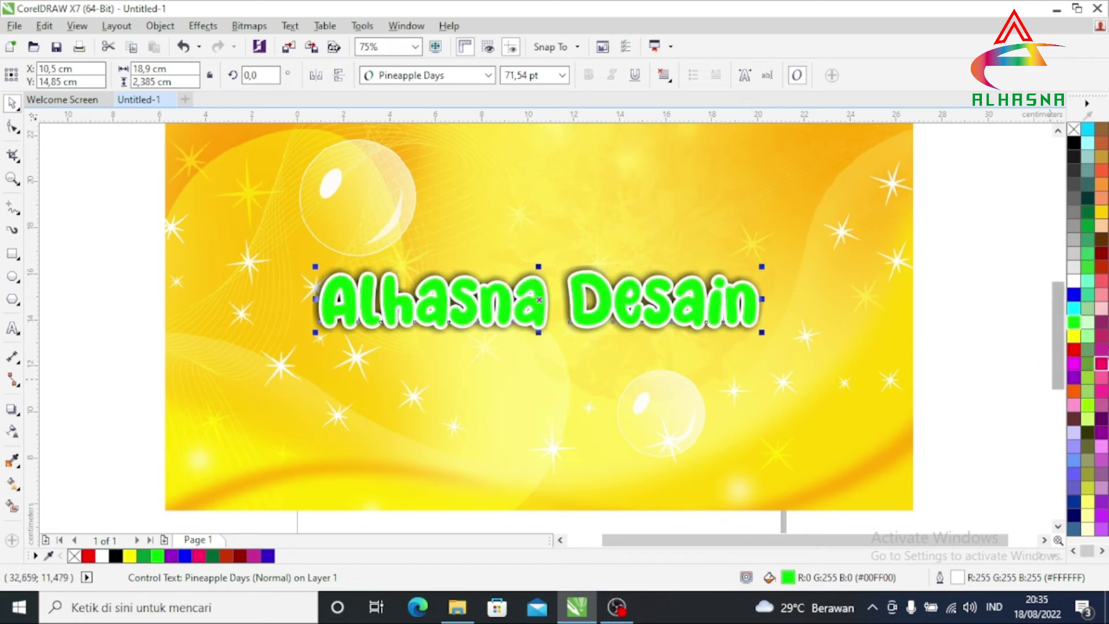
pyautogui.click(1087, 269)
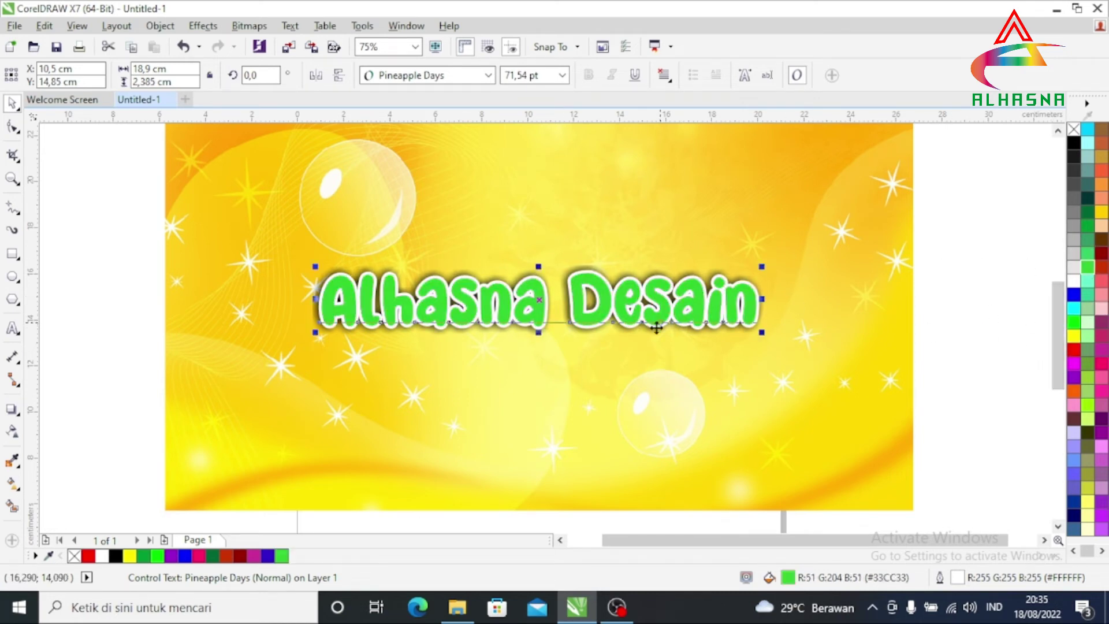
pyautogui.click(1088, 229)
pyautogui.scroll(2, 633, 280)
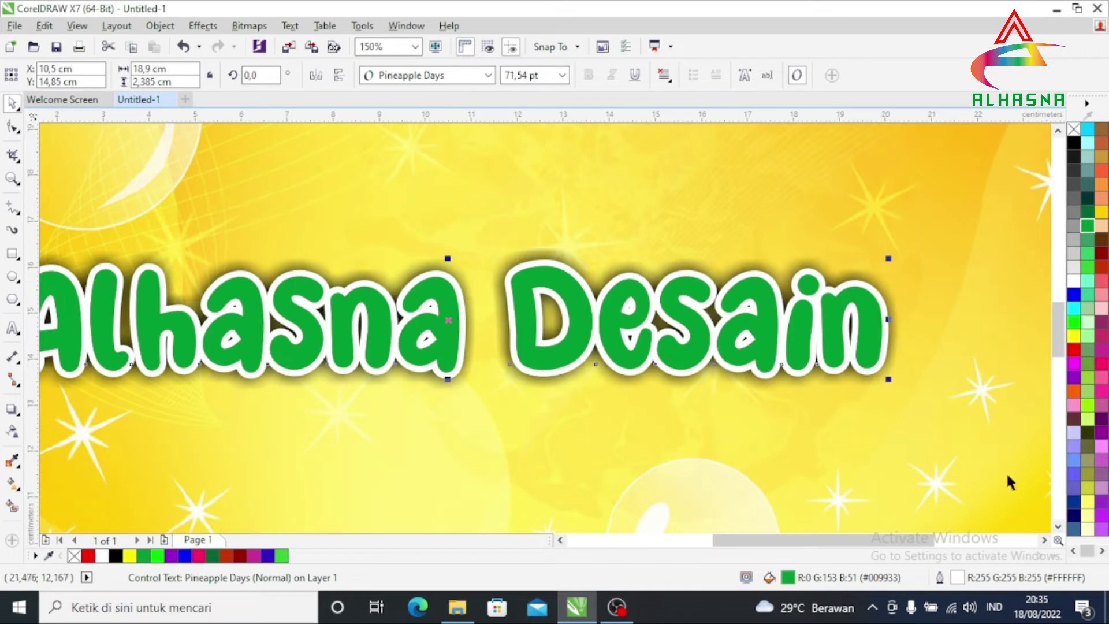
pyautogui.click(1101, 364)
# Step: Deselect and zoom to review the pink title on the yellow background
pyautogui.scroll(-2, 696, 408)
pyautogui.scroll(2, 698, 413)
pyautogui.scroll(-2, 687, 407)
pyautogui.click(999, 422)
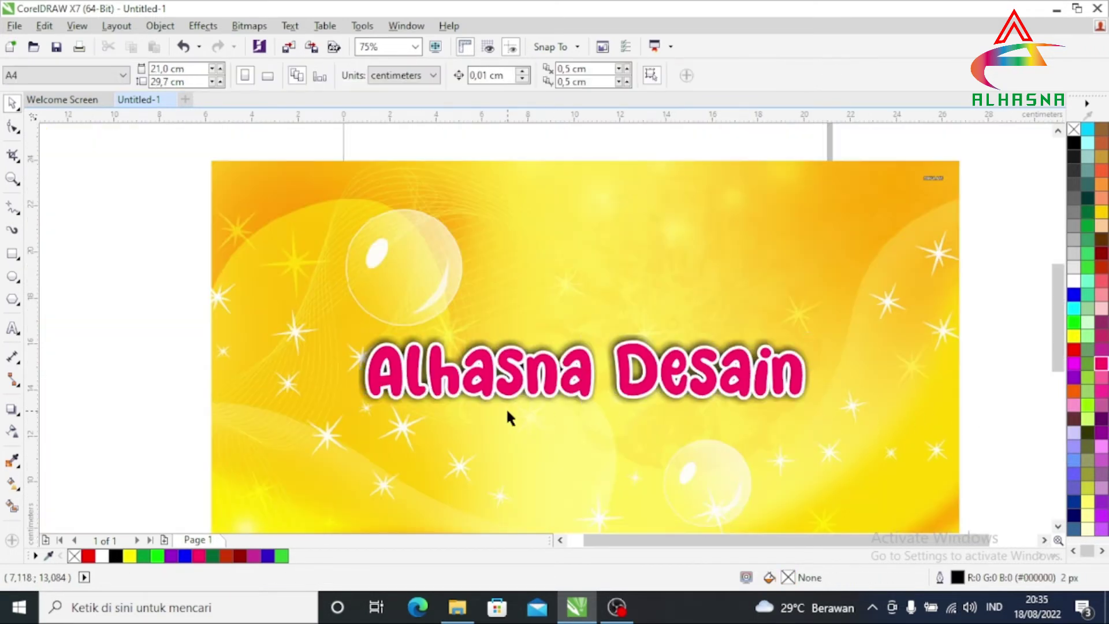
pyautogui.scroll(-2, 508, 416)
pyautogui.scroll(2, 546, 417)
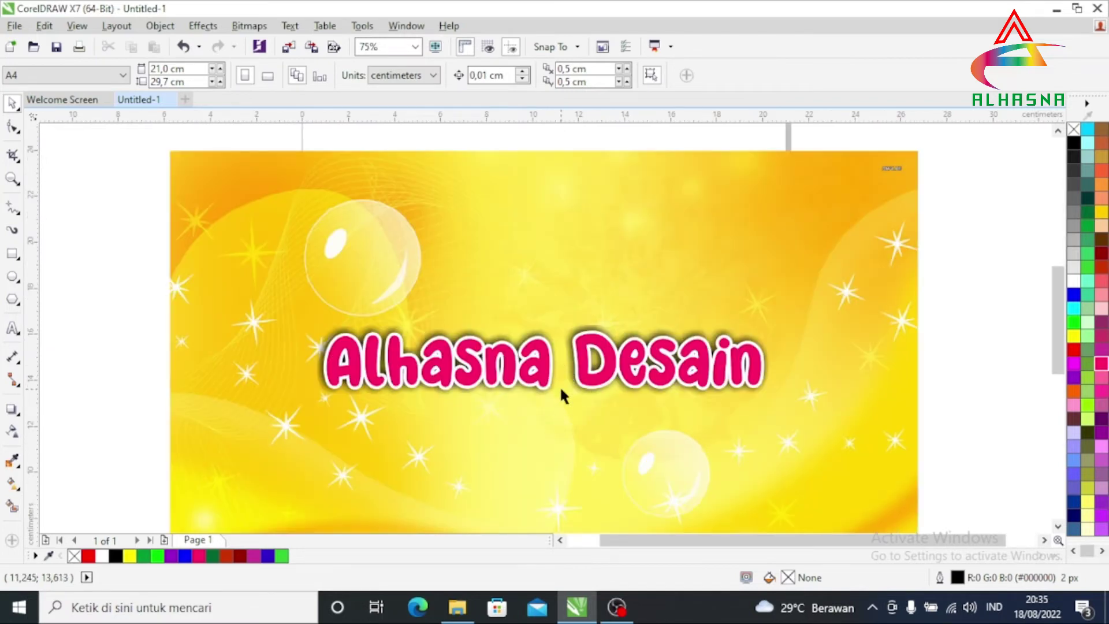
pyautogui.scroll(-1, 511, 407)
pyautogui.scroll(1, 502, 426)
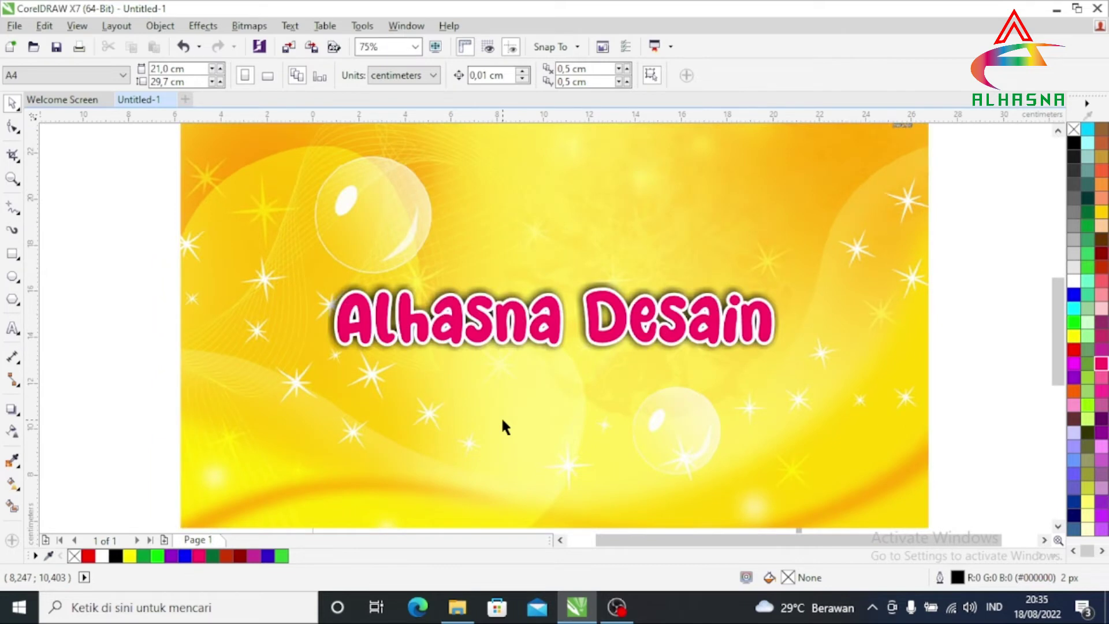
# Step: Type 'Backgrounds' below the heading and set it in the Bangela font
pyautogui.click(12, 327)
pyautogui.click(489, 421)
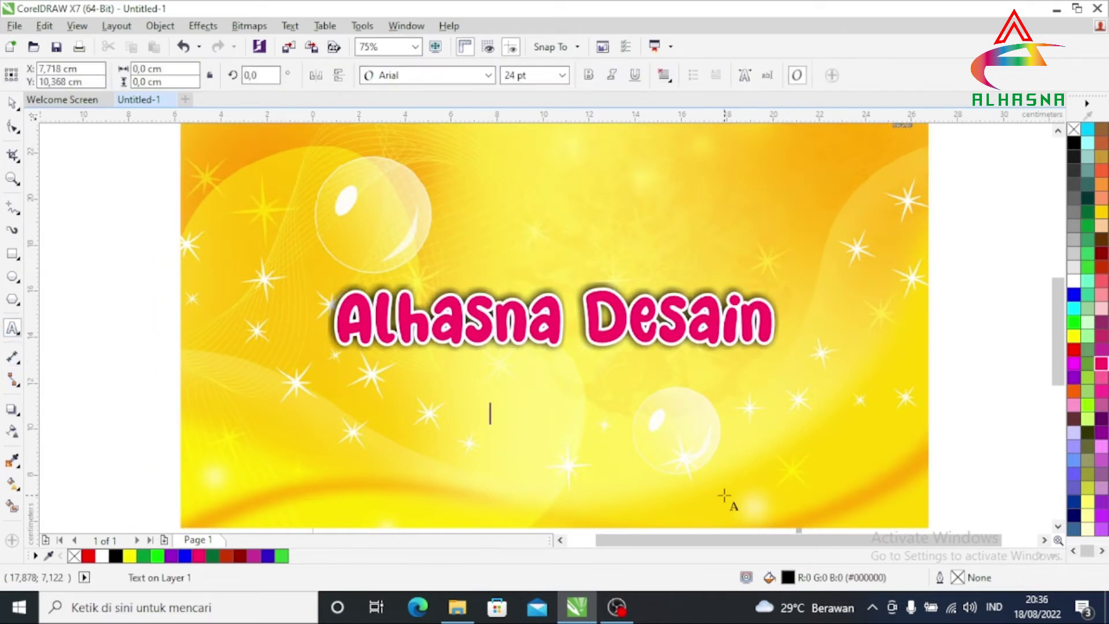
pyautogui.write('Background')
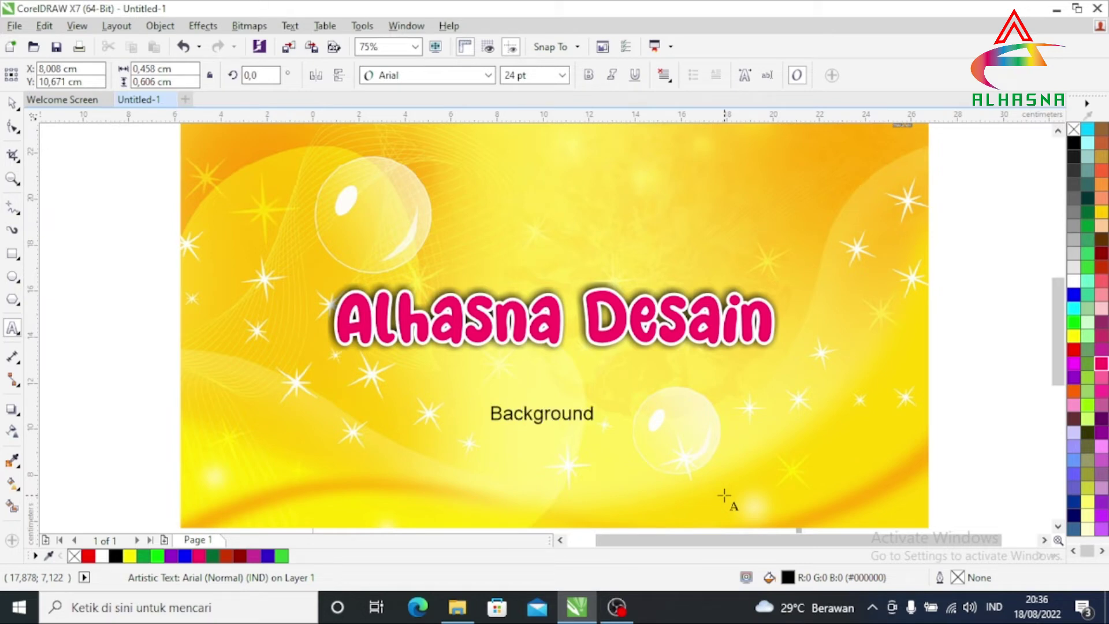
pyautogui.hotkey('ctrl', 'a')
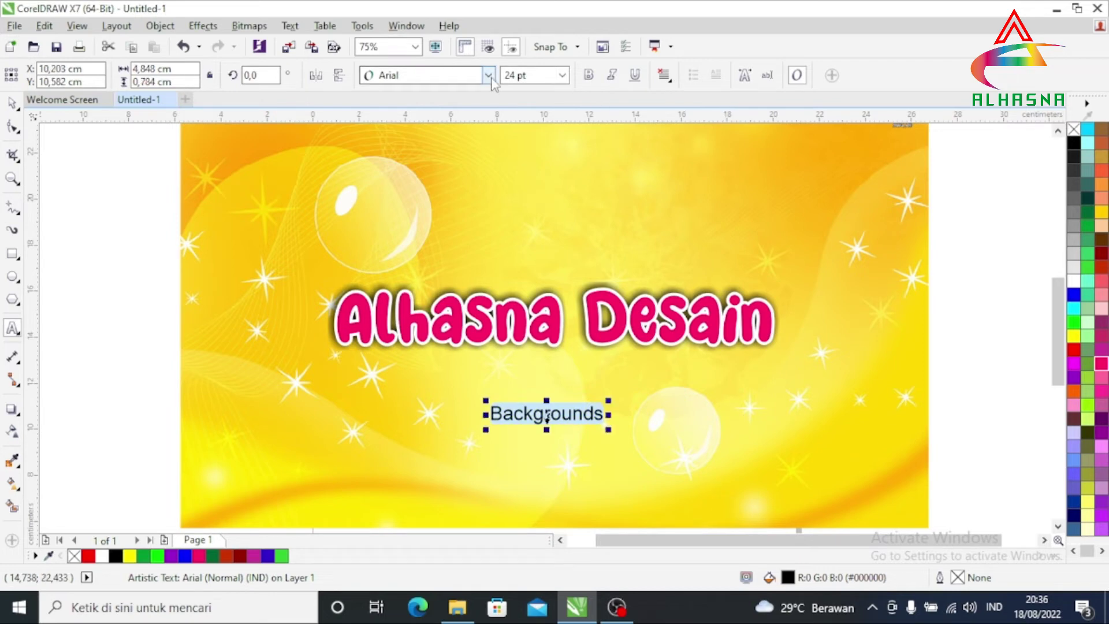
pyautogui.click(488, 75)
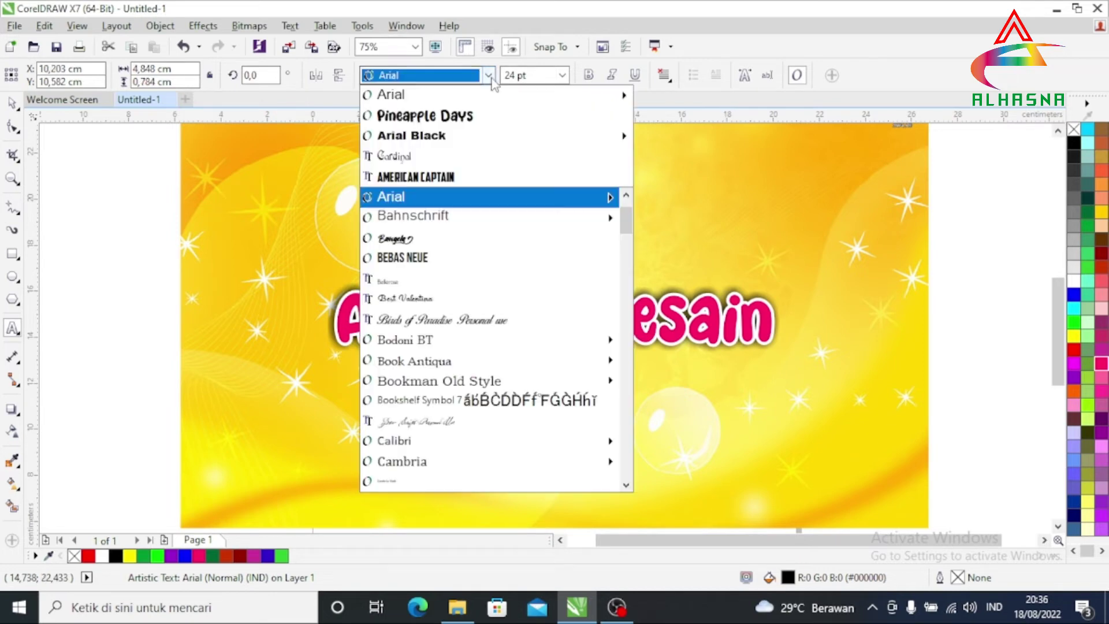
pyautogui.click(469, 247)
# Step: Scale the Backgrounds text up greatly and position it under 'Alhasna Desain'
pyautogui.scroll(2, 629, 450)
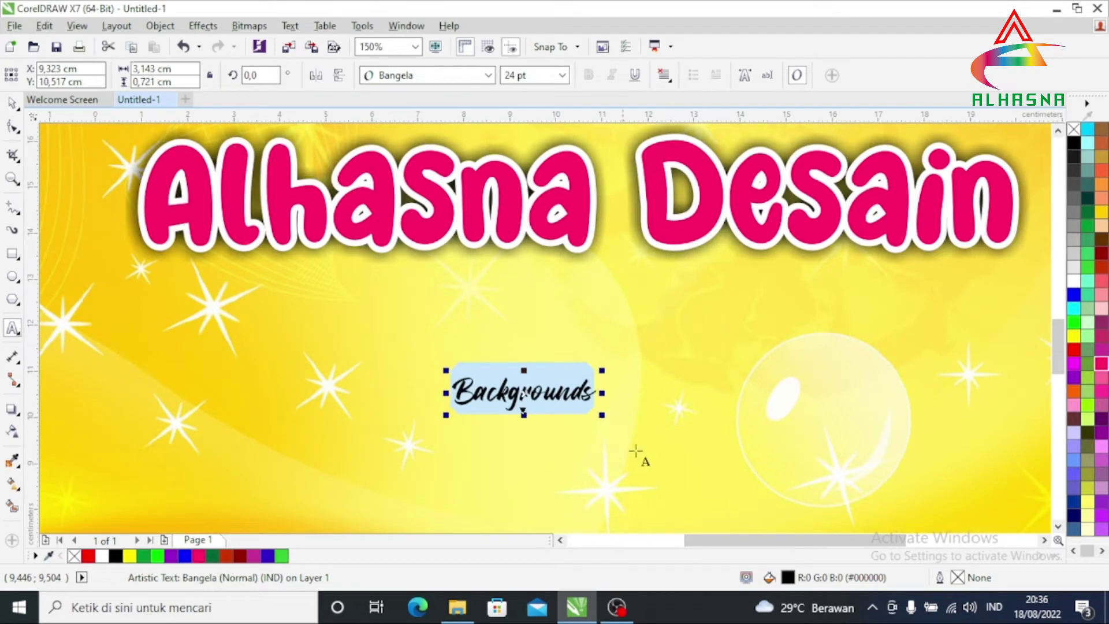
pyautogui.moveTo(601, 419); pyautogui.dragTo(874, 437)
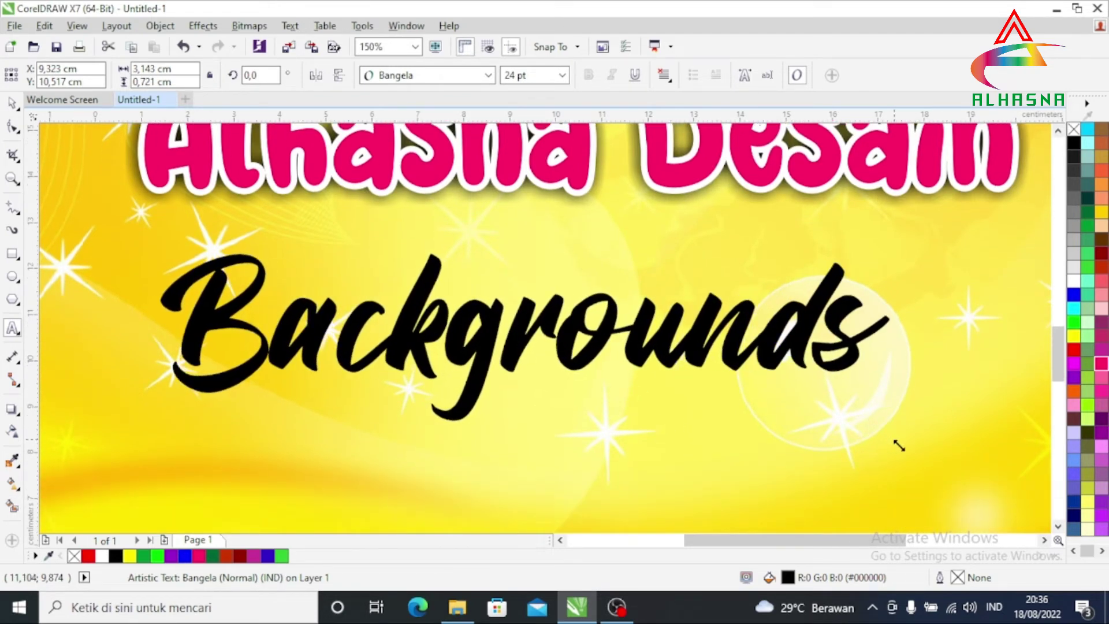
pyautogui.moveTo(873, 437); pyautogui.dragTo(811, 483)
pyautogui.scroll(-2, 395, 378)
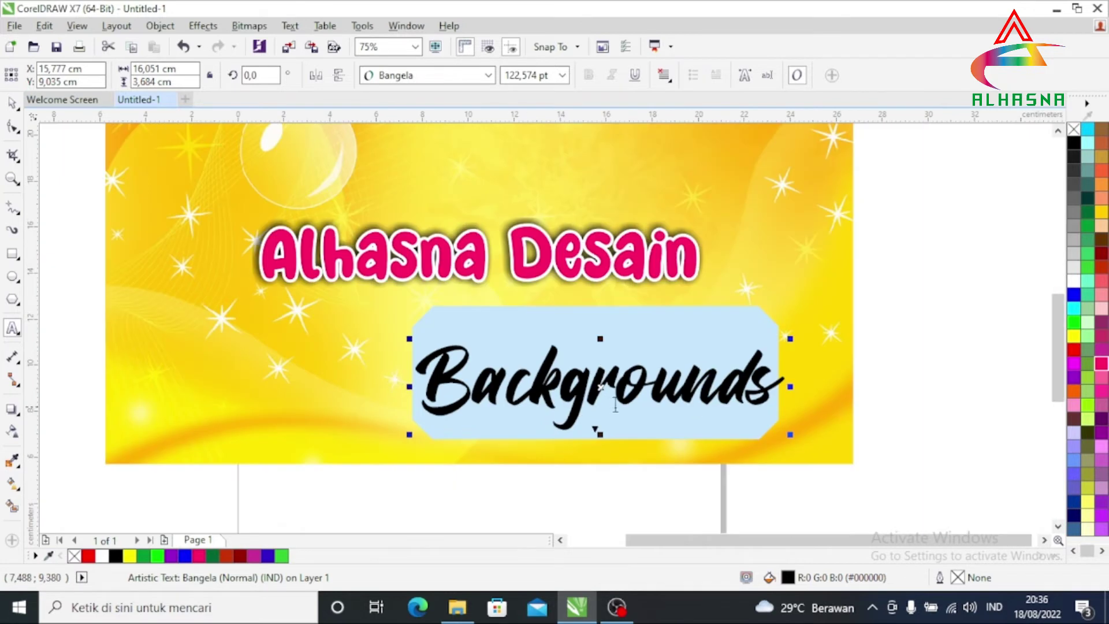
pyautogui.click(12, 103)
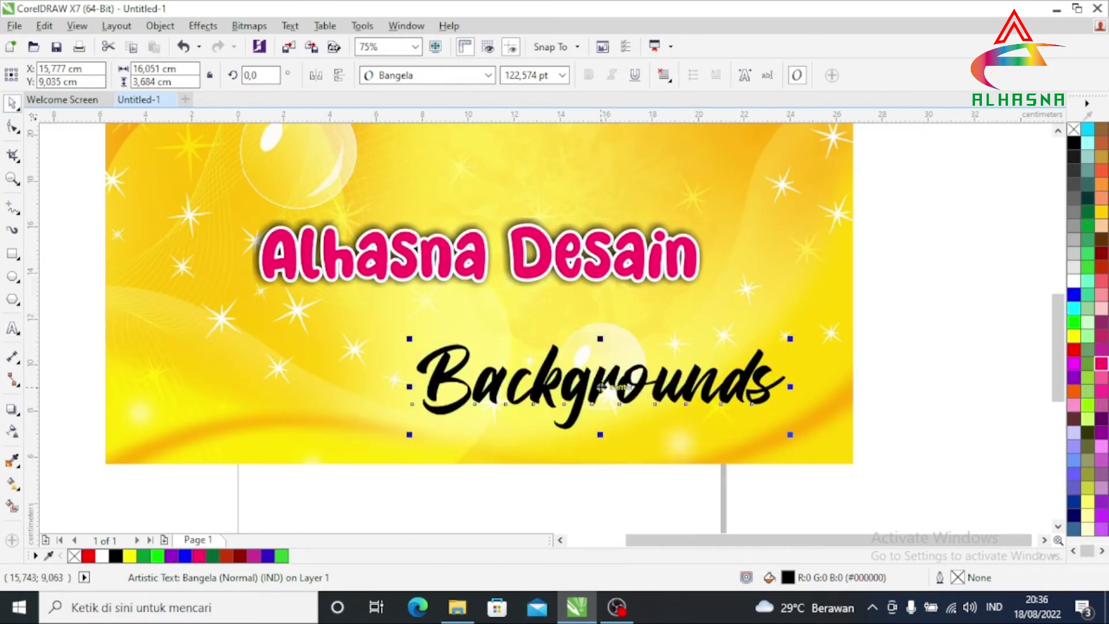
pyautogui.moveTo(600, 385); pyautogui.dragTo(482, 325)
pyautogui.scroll(-4, 579, 389)
pyautogui.scroll(2, 579, 390)
pyautogui.scroll(2, 590, 432)
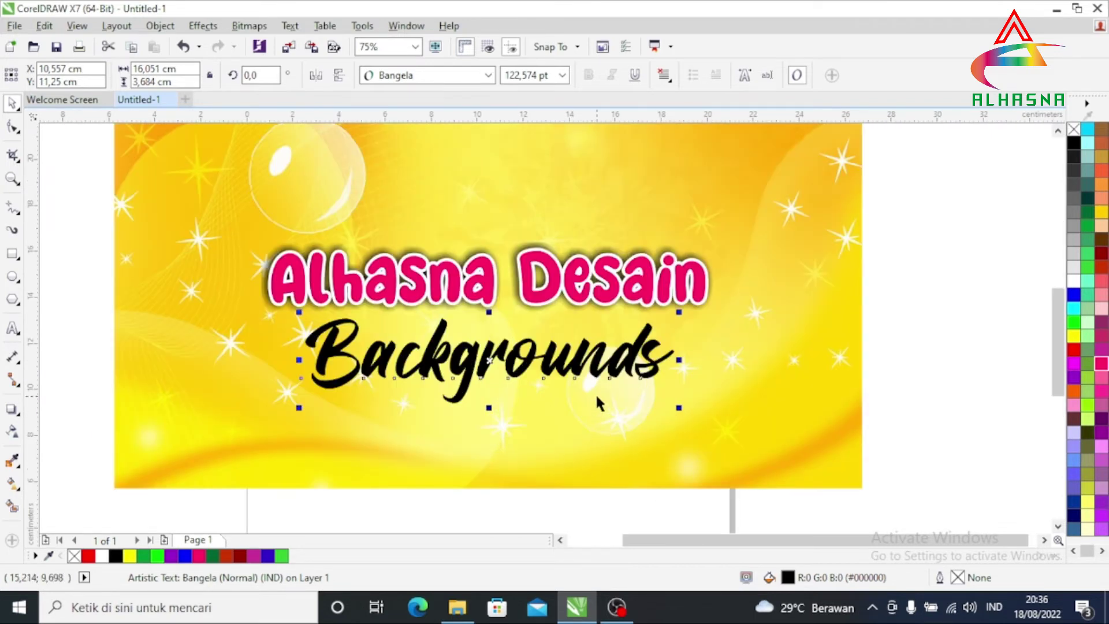
# Step: Fill the Backgrounds text blue, briefly try a white outline, then remove the outline
pyautogui.click(1073, 296)
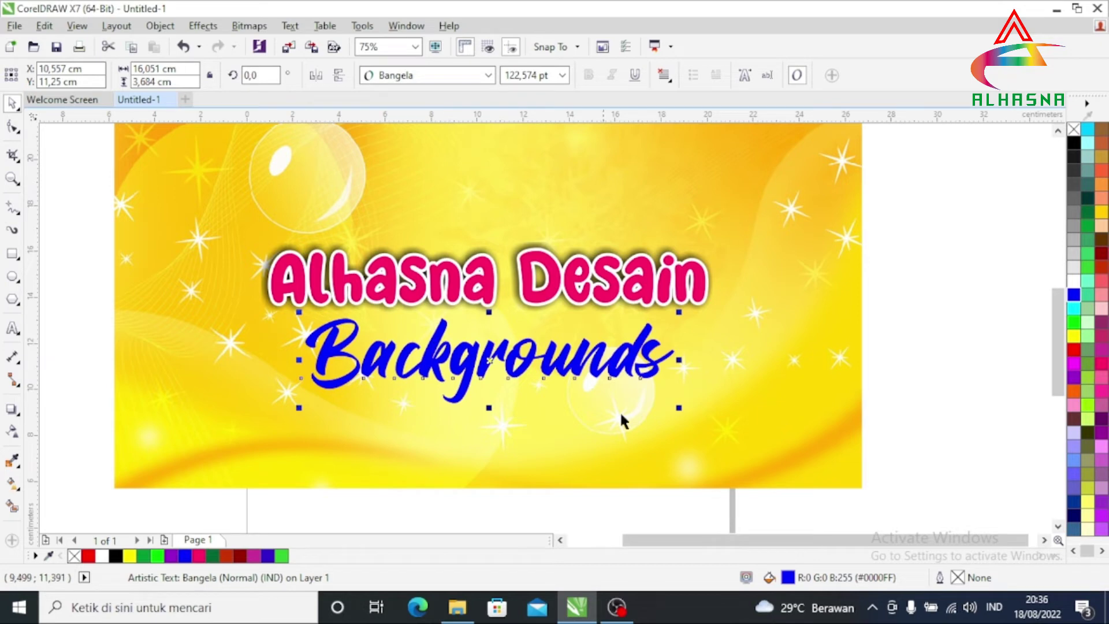
pyautogui.rightClick(1073, 281)
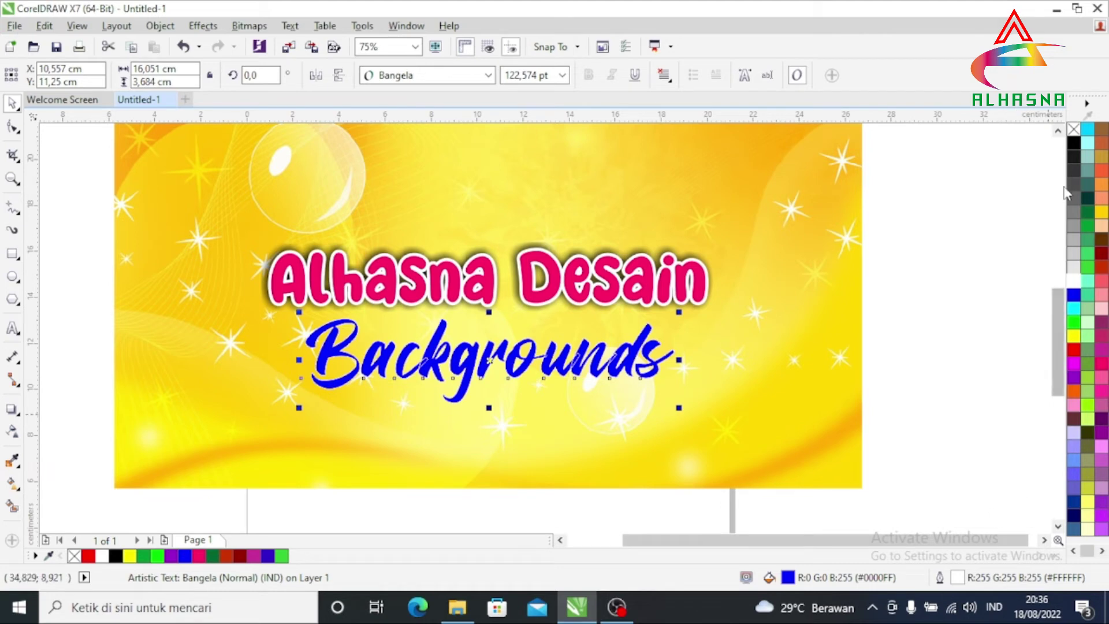
pyautogui.rightClick(1075, 130)
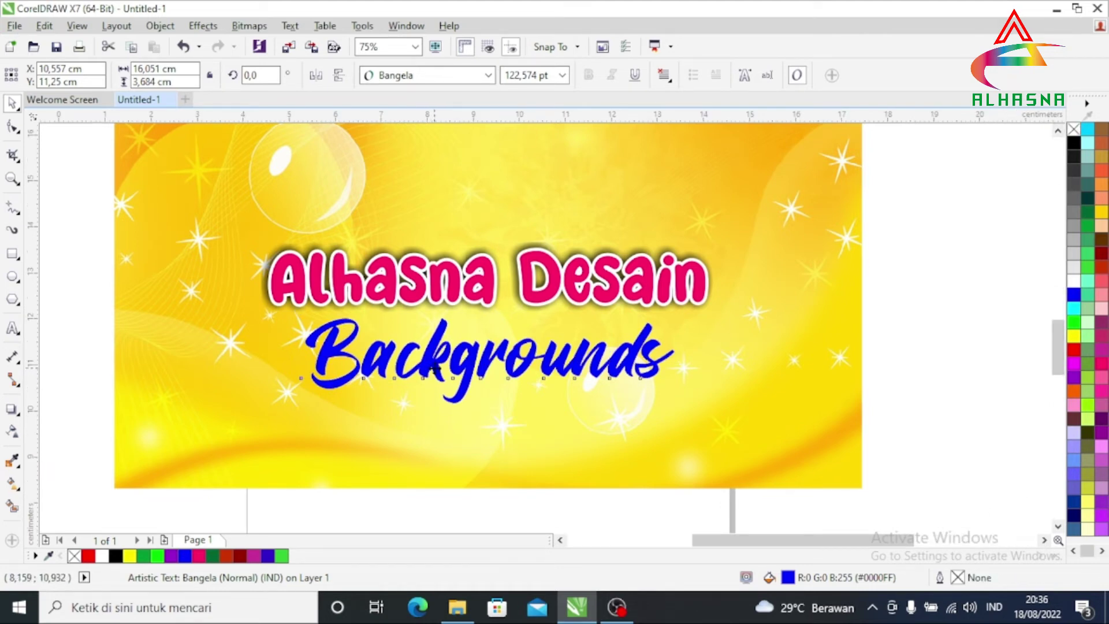
pyautogui.scroll(2, 299, 328)
pyautogui.click(13, 408)
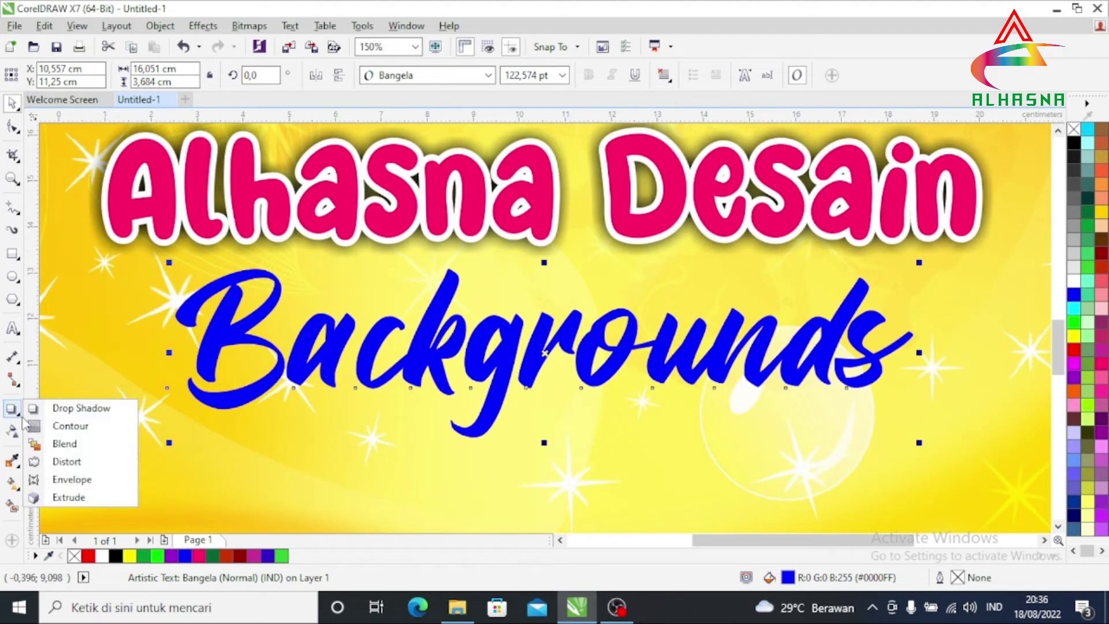
# Step: Add a red outside contour around the blue Backgrounds text
pyautogui.click(87, 425)
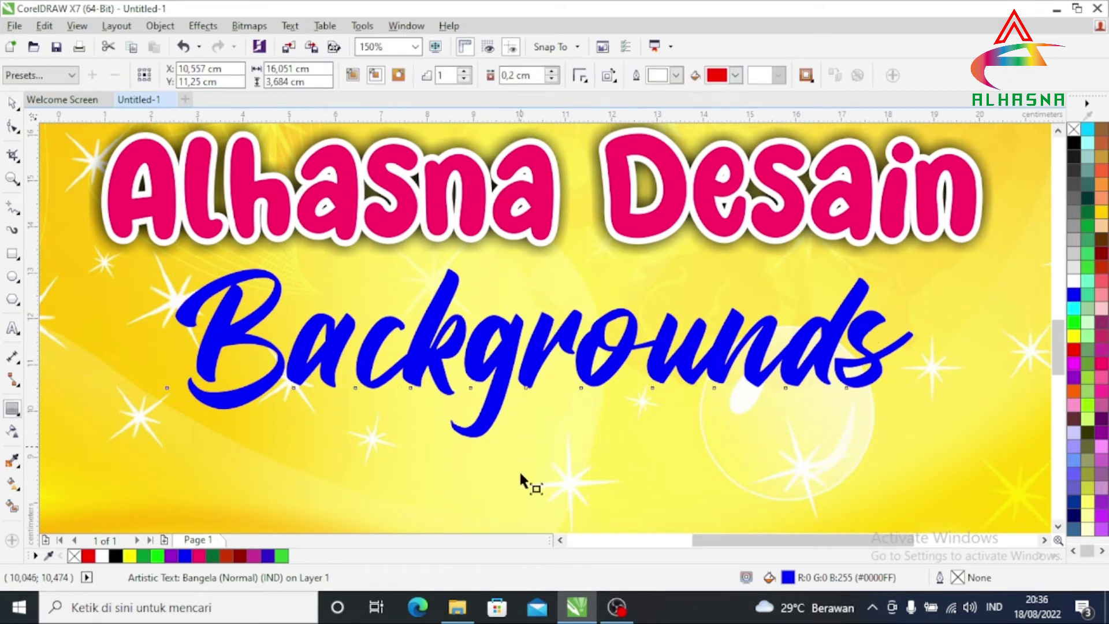
pyautogui.moveTo(524, 448); pyautogui.dragTo(525, 443)
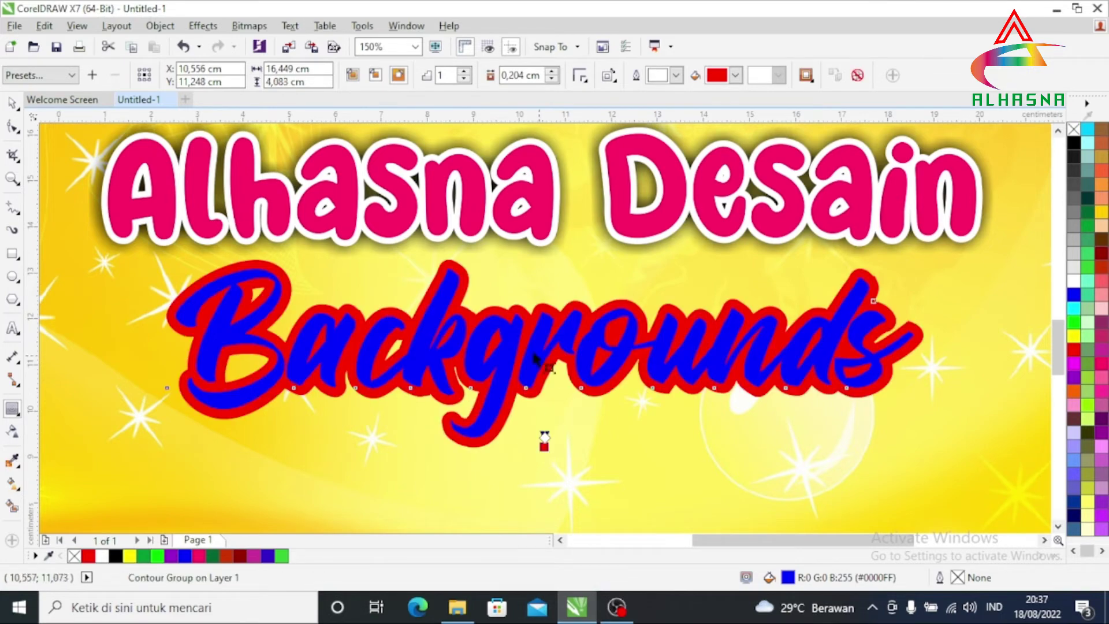
pyautogui.scroll(-2, 475, 428)
pyautogui.scroll(2, 475, 429)
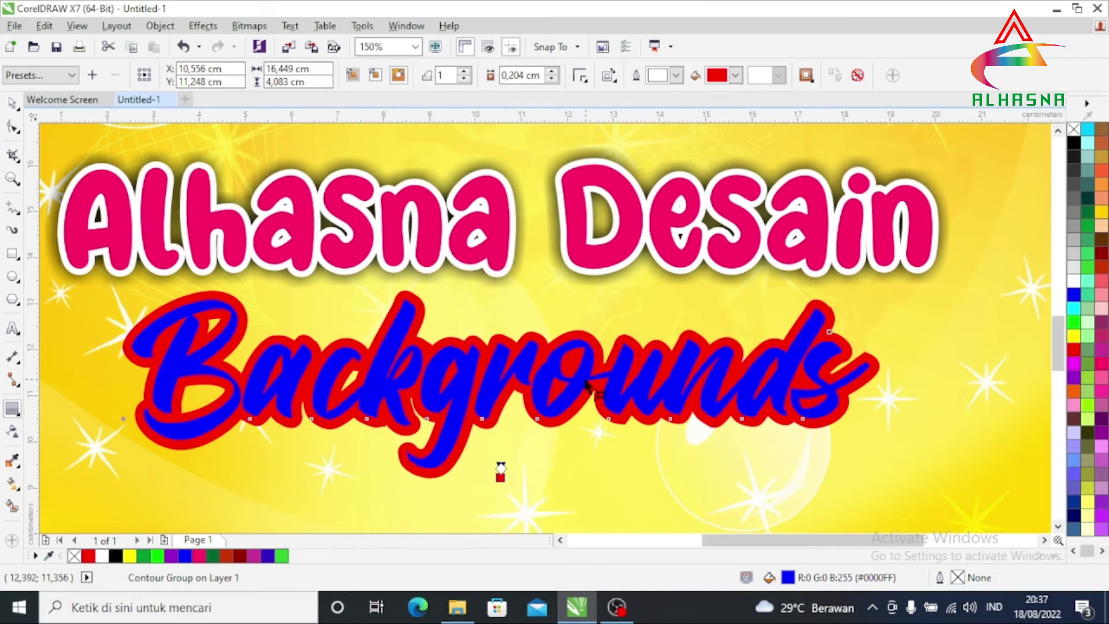
pyautogui.scroll(-2, 544, 382)
pyautogui.scroll(2, 515, 361)
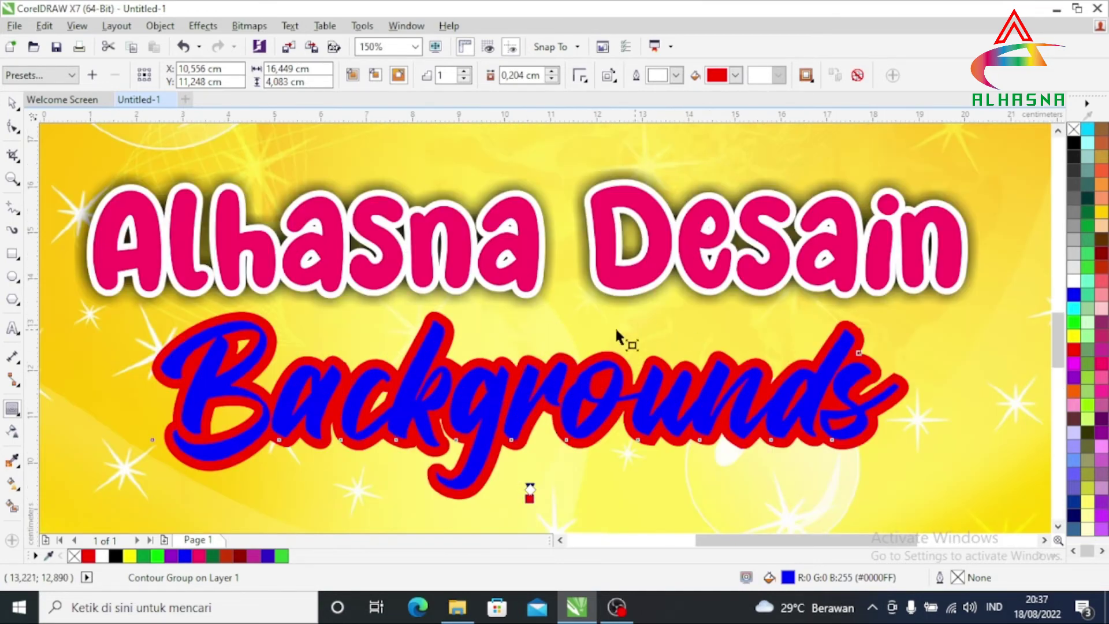
pyautogui.scroll(-2, 490, 374)
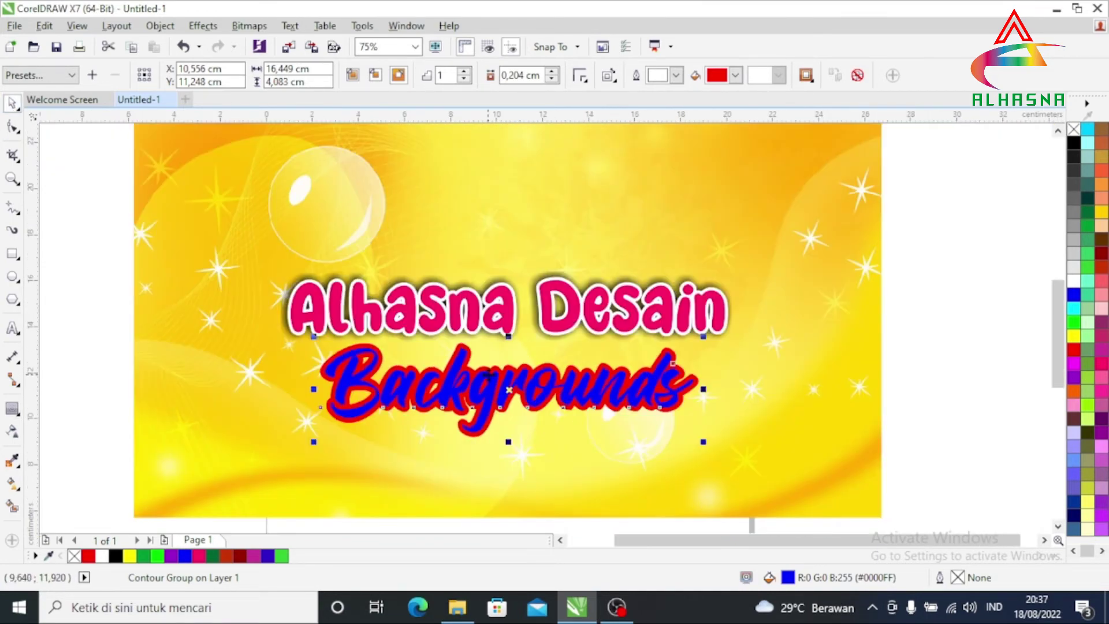
pyautogui.click(252, 413)
pyautogui.scroll(2, 501, 389)
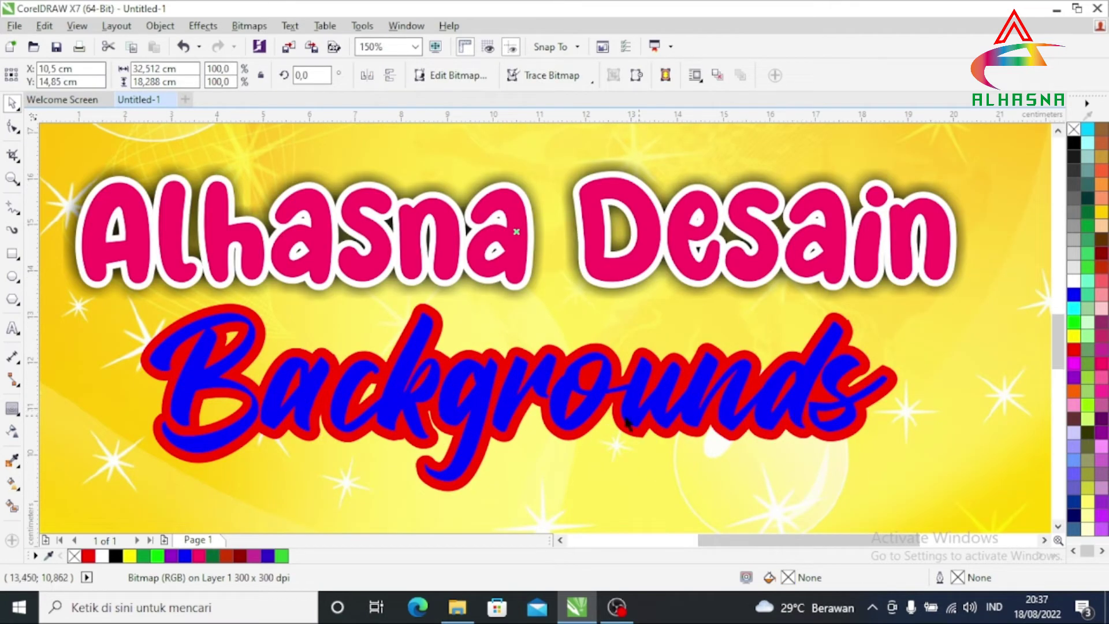
pyautogui.scroll(4, 483, 413)
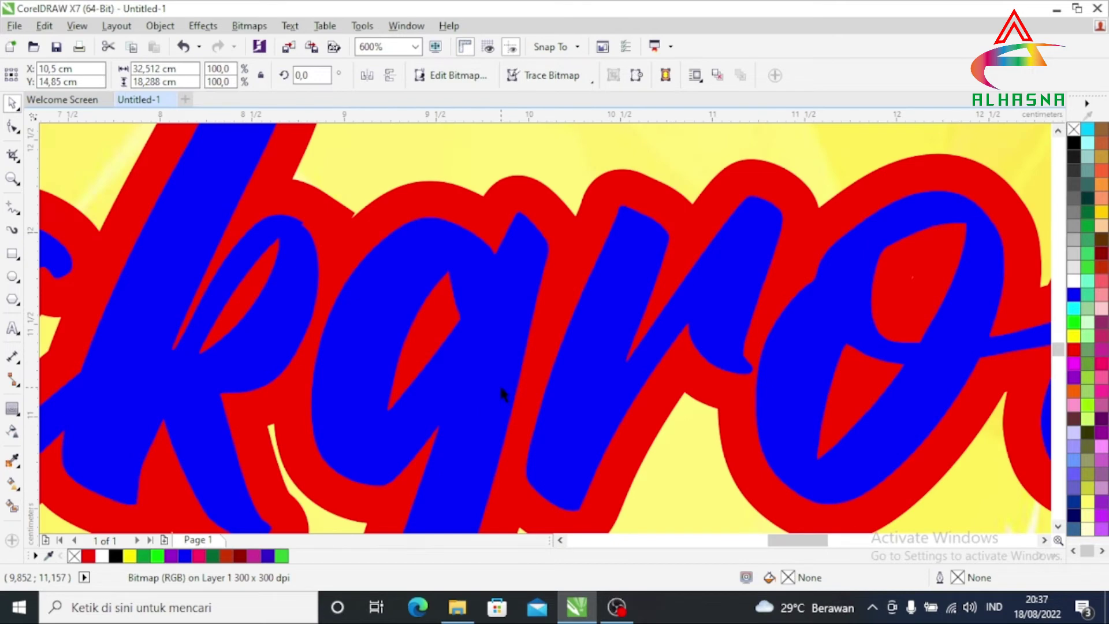
pyautogui.click(606, 367)
pyautogui.scroll(-2, 443, 369)
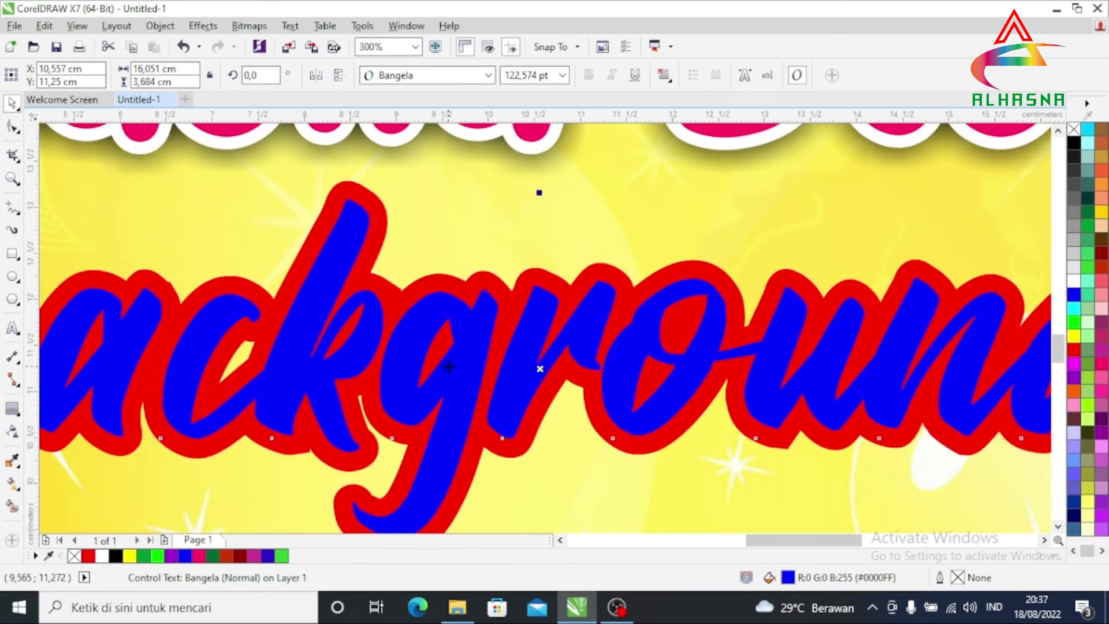
pyautogui.scroll(-2, 449, 366)
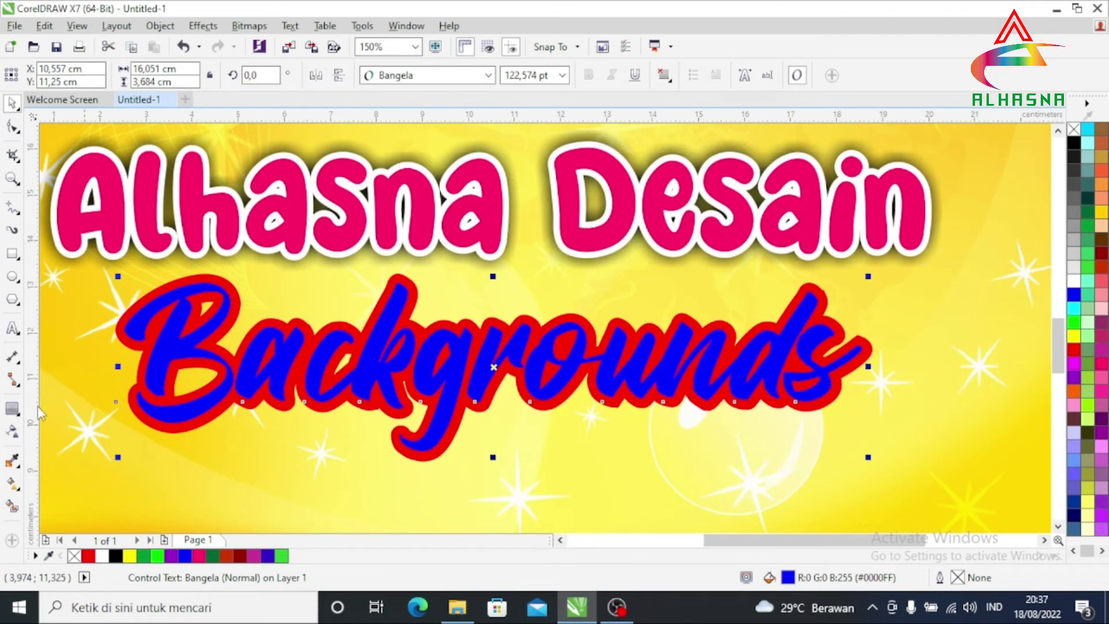
# Step: Apply a black Small Glow drop shadow to the Backgrounds text
pyautogui.click(13, 409)
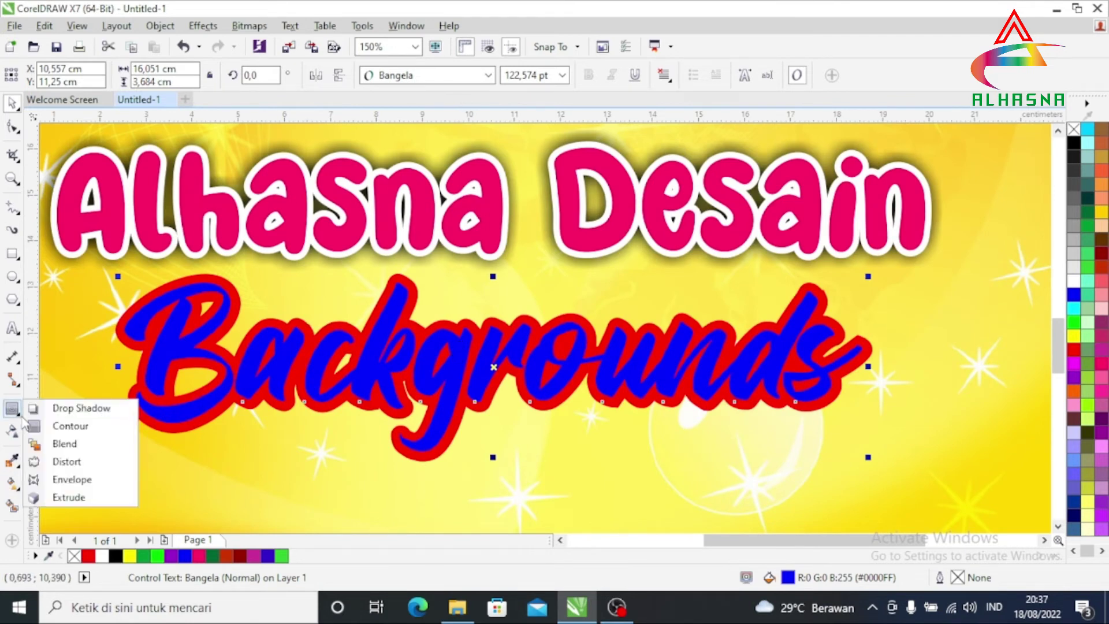
pyautogui.click(65, 408)
pyautogui.click(39, 75)
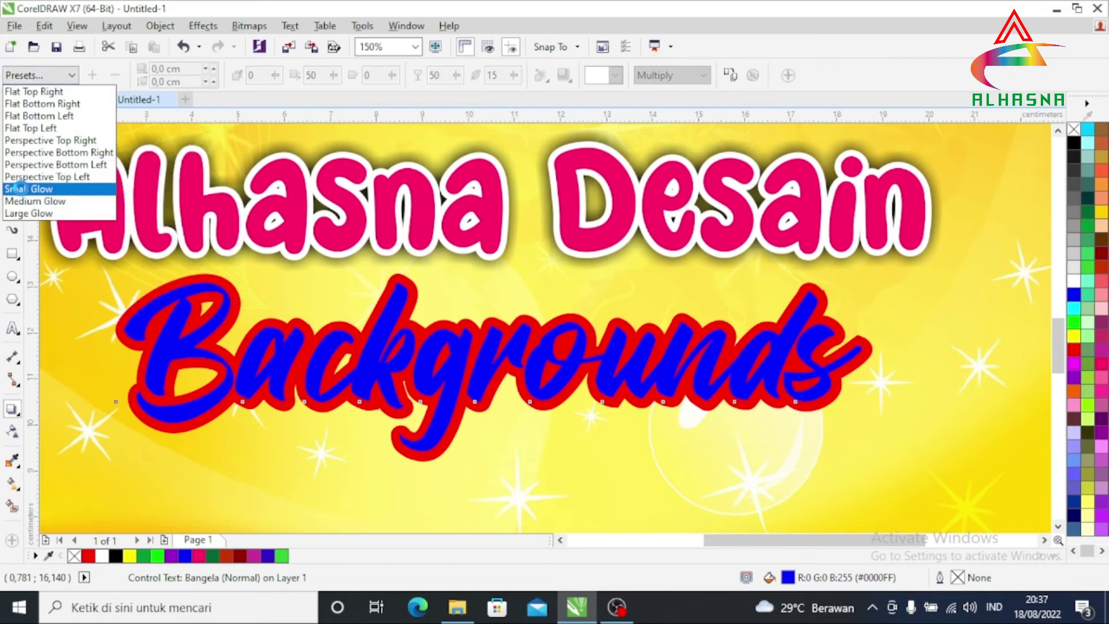
pyautogui.click(16, 188)
pyautogui.click(615, 75)
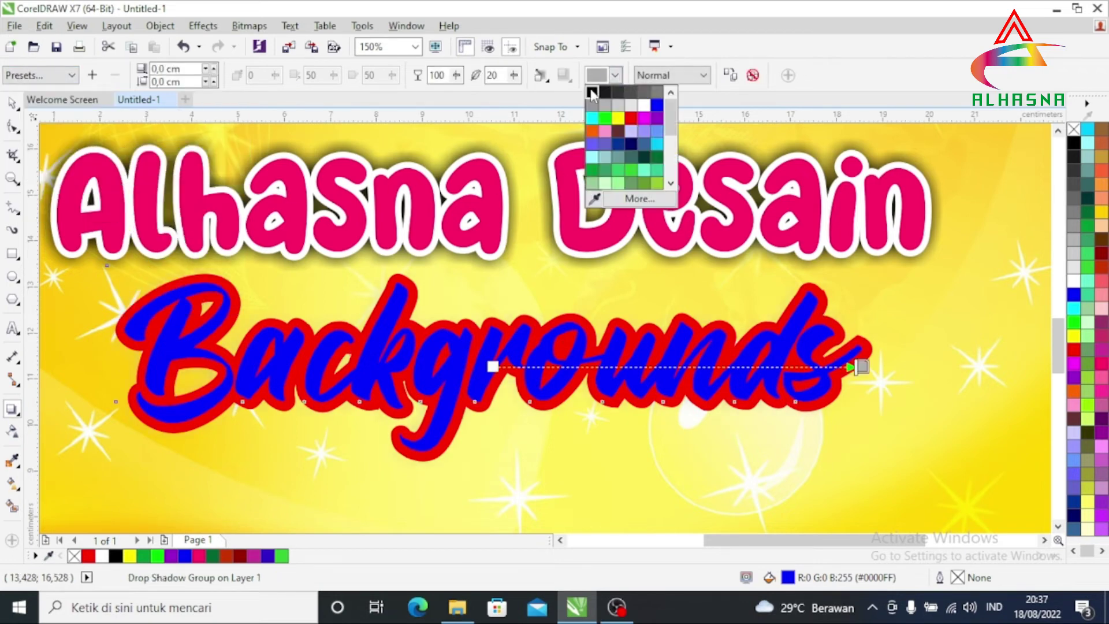
pyautogui.click(592, 92)
# Step: Increase the shadow feathering to soften the glow, then select the background picture
pyautogui.click(513, 75)
pyautogui.moveTo(514, 94); pyautogui.dragTo(537, 106)
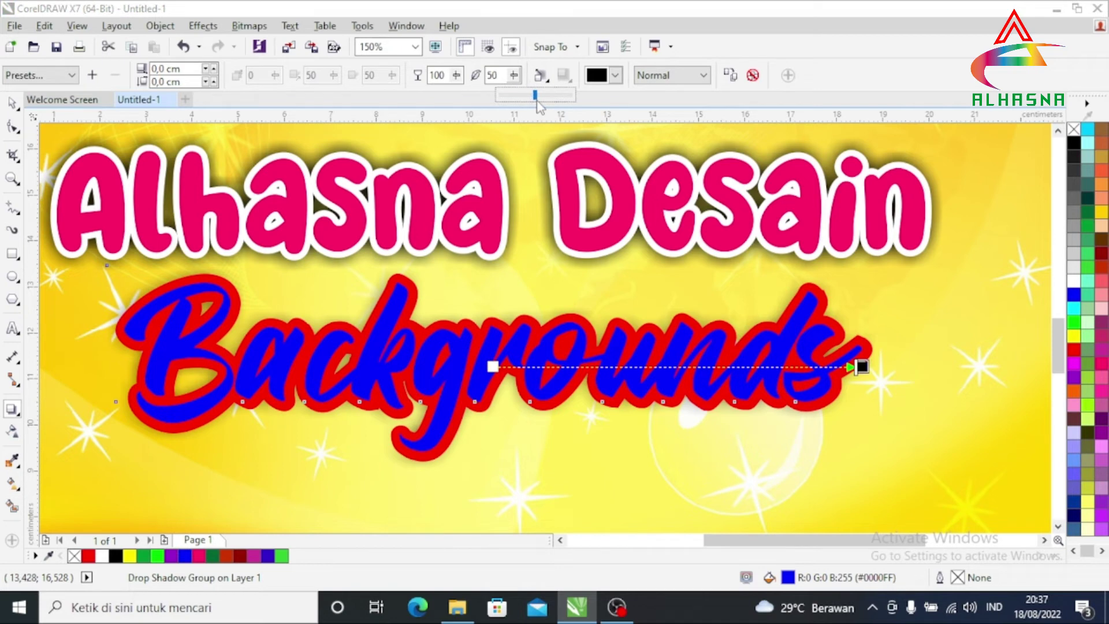
pyautogui.click(537, 106)
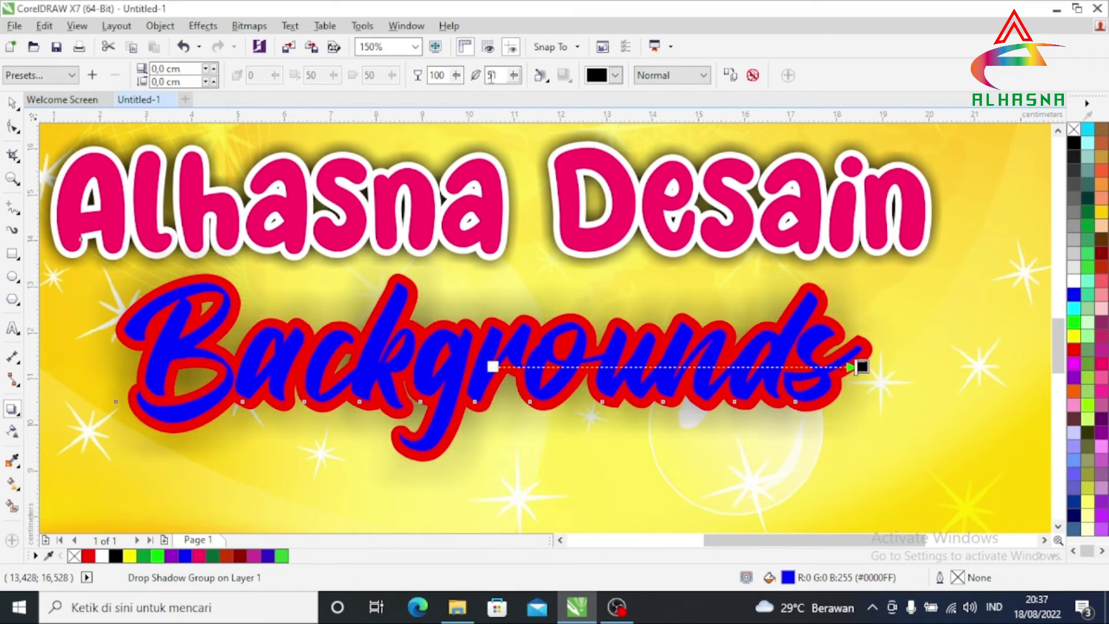
pyautogui.moveTo(515, 79)
pyautogui.mouseDown()
pyautogui.moveTo(515, 97)
pyautogui.moveTo(495, 103)
pyautogui.mouseUp()
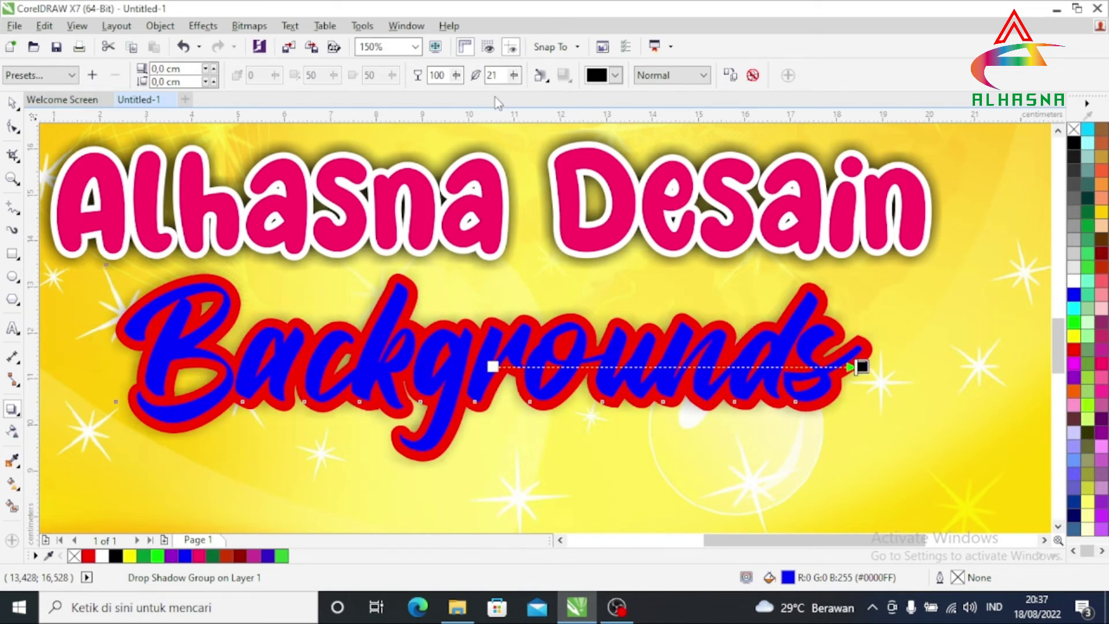
pyautogui.click(11, 103)
pyautogui.click(539, 494)
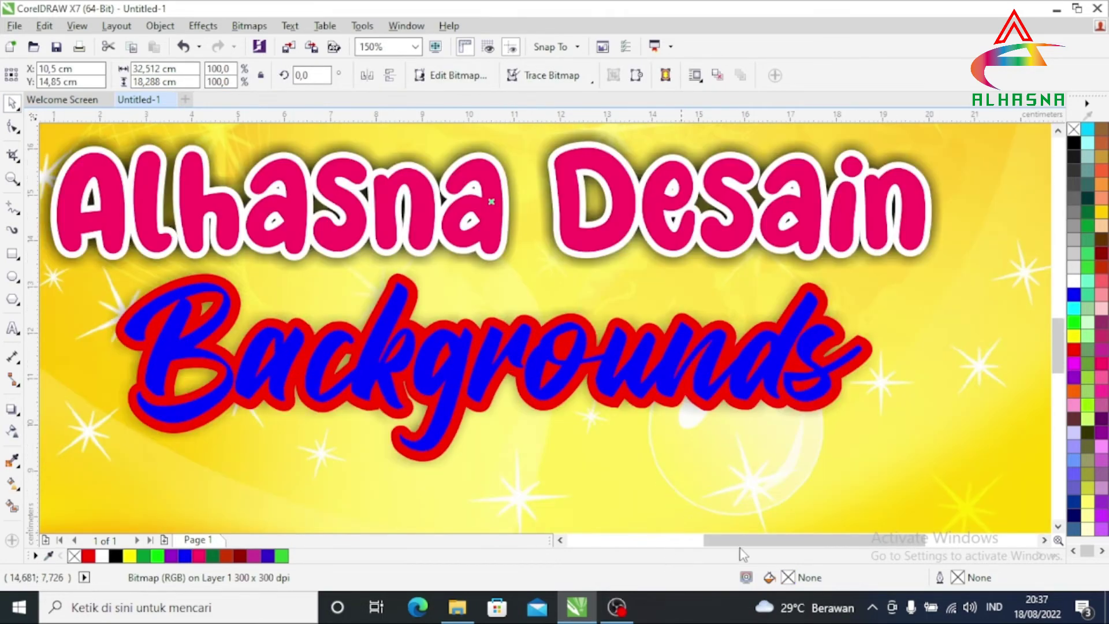
# Step: Select the Backgrounds text and try green, then white fills on it
pyautogui.moveTo(740, 540); pyautogui.dragTo(730, 540)
pyautogui.moveTo(1058, 362); pyautogui.dragTo(1058, 355)
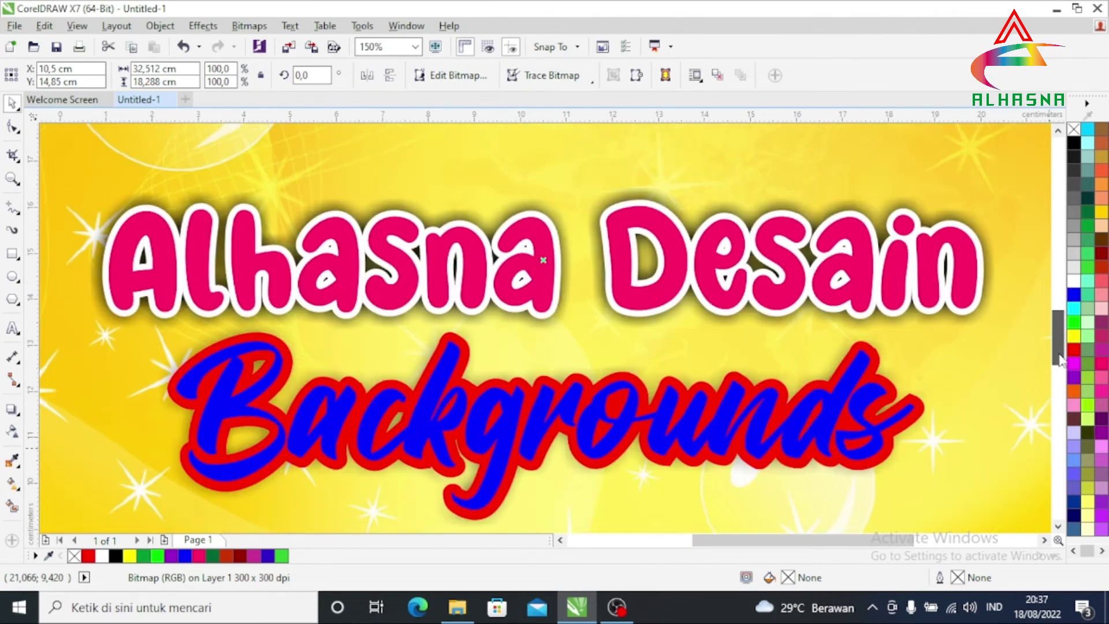
pyautogui.click(590, 434)
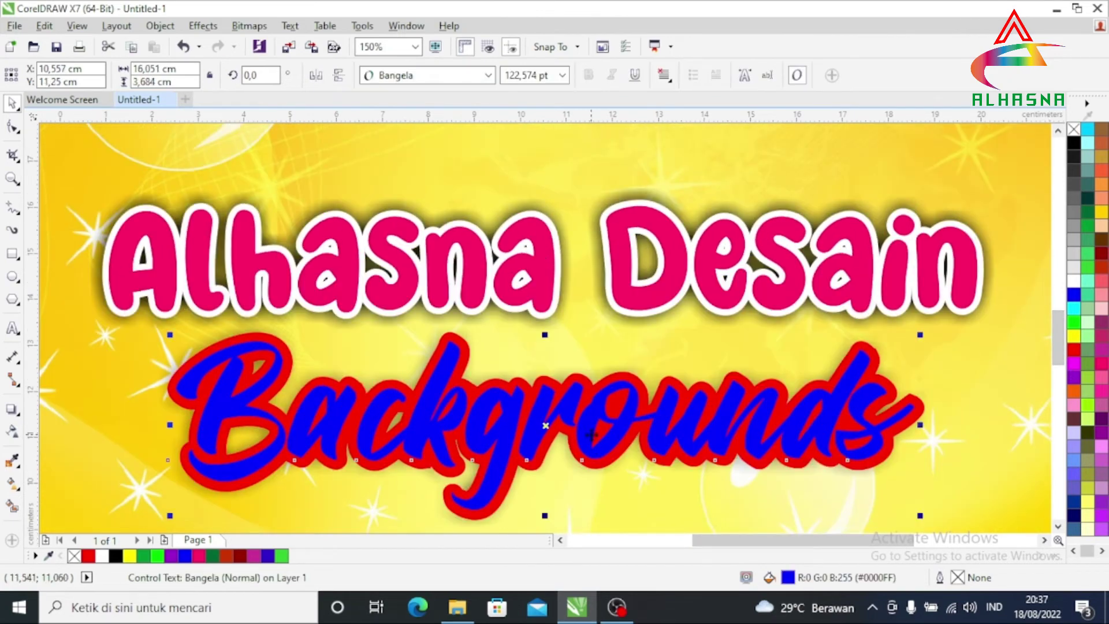
pyautogui.click(1073, 322)
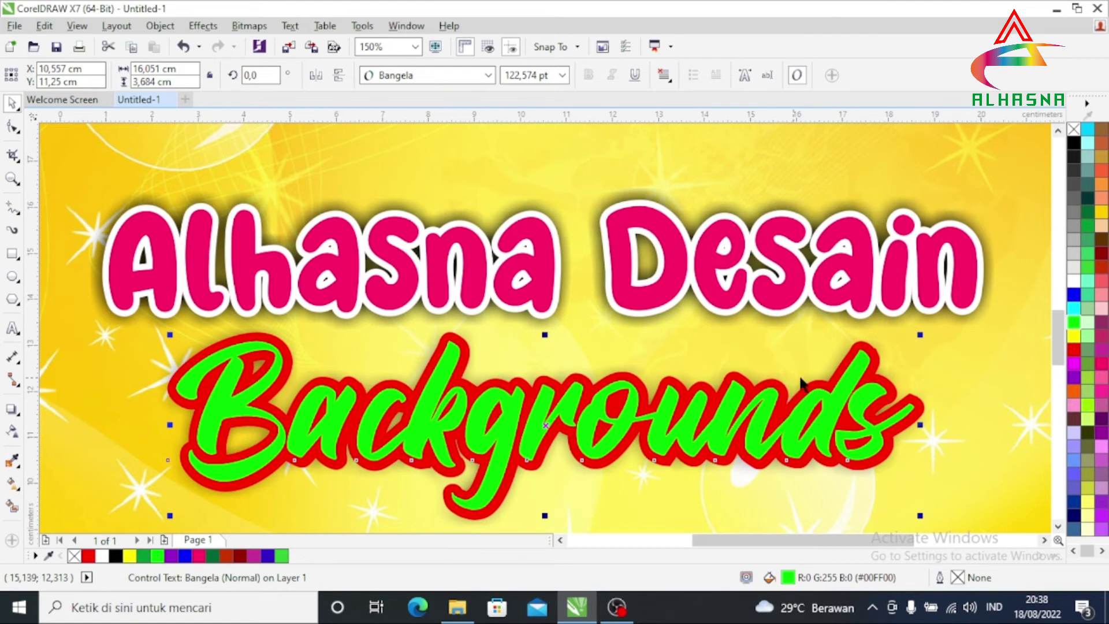
pyautogui.click(1073, 281)
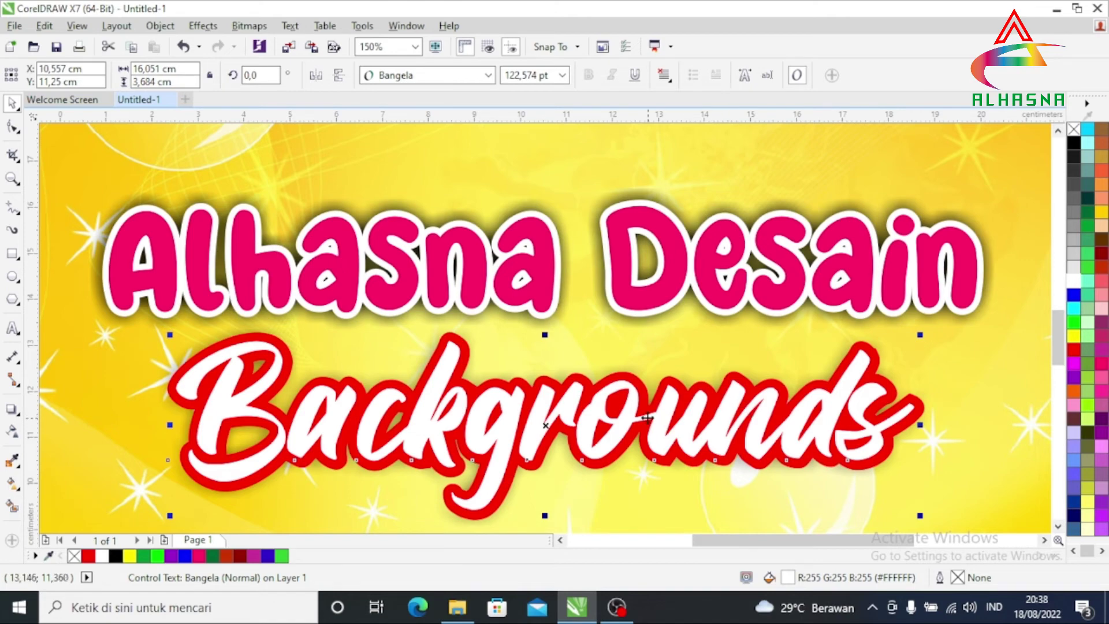
pyautogui.scroll(-2, 647, 417)
pyautogui.scroll(2, 629, 417)
pyautogui.scroll(-2, 1055, 331)
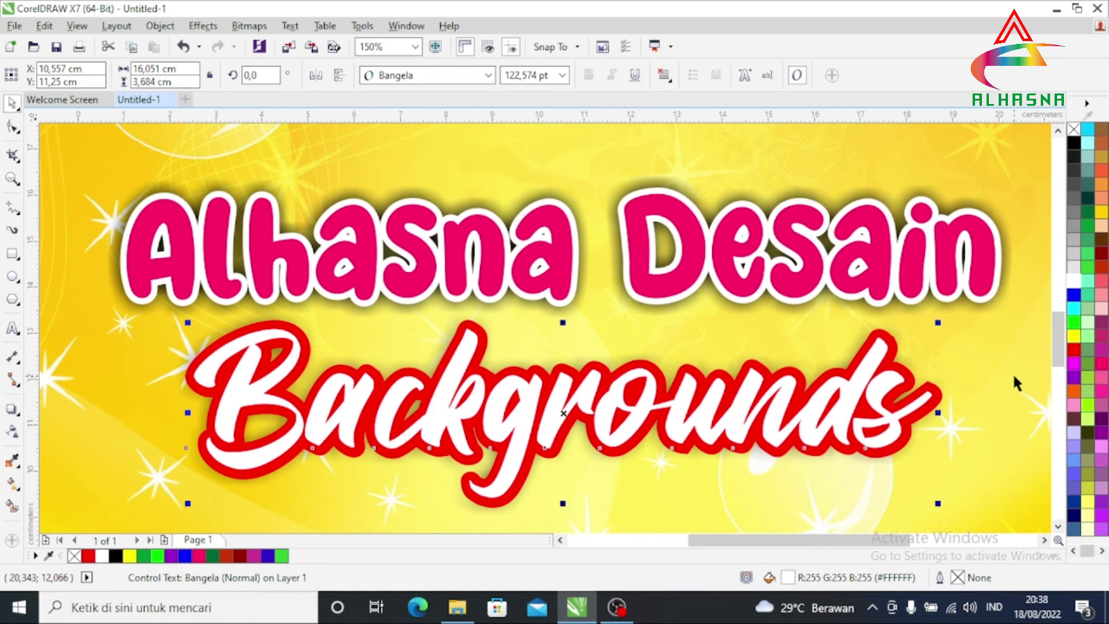
# Step: Try dark and bright purple fills, then settle on yellow for the Backgrounds text
pyautogui.click(1101, 419)
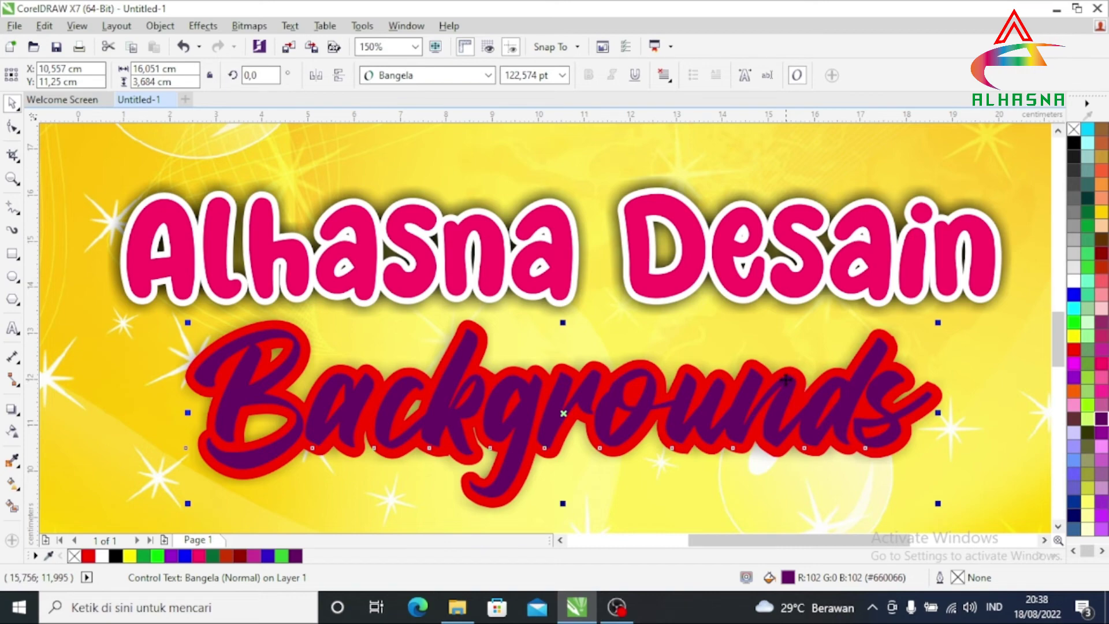
pyautogui.click(1102, 433)
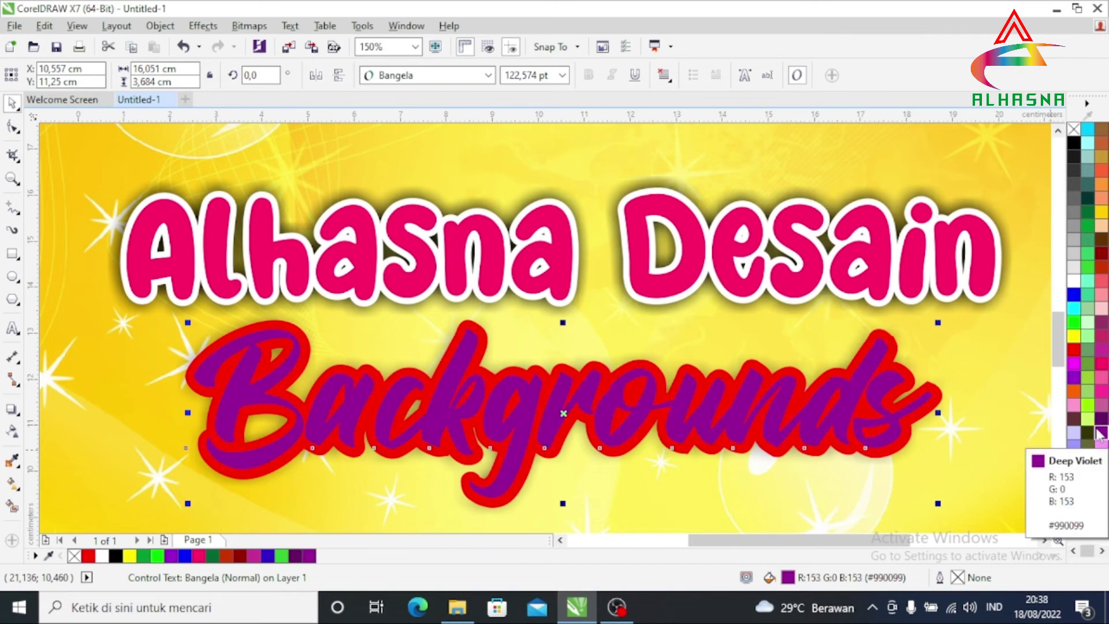
pyautogui.click(1073, 335)
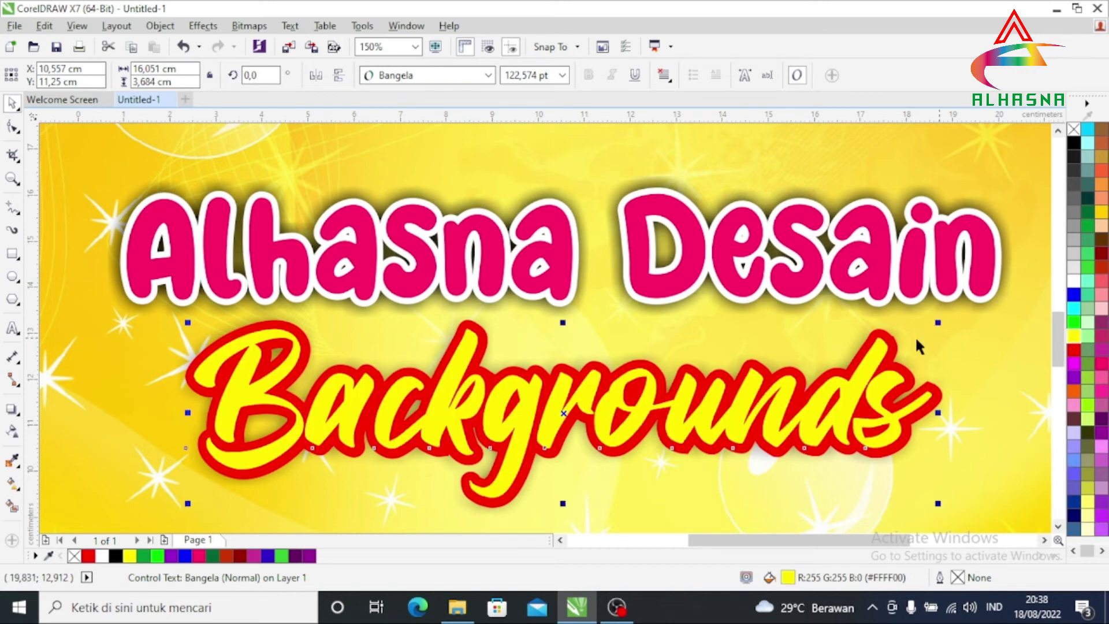
pyautogui.scroll(-1, 671, 365)
pyautogui.scroll(1, 671, 364)
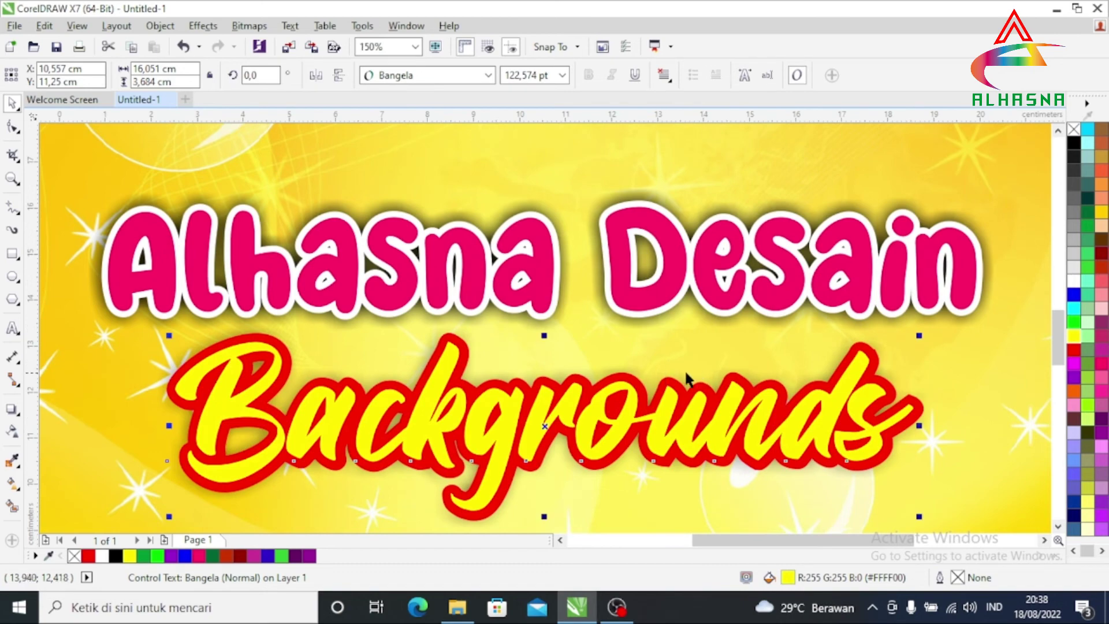
pyautogui.scroll(-1, 1020, 366)
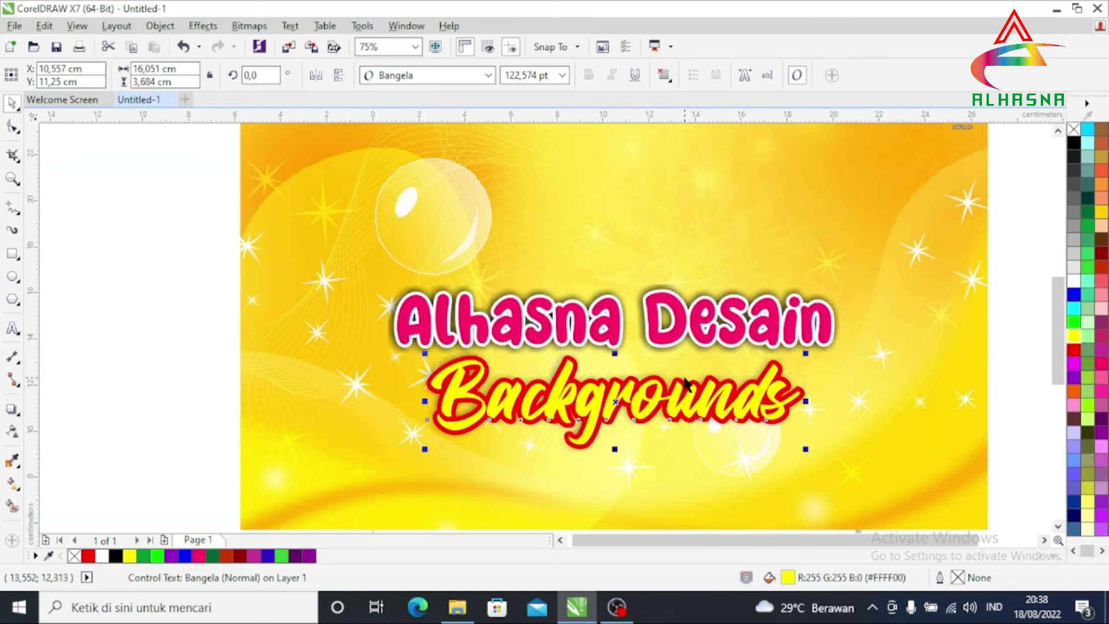
# Step: Delete the yellow sparkle background photo from the page
pyautogui.click(882, 357)
pyautogui.rightClick(852, 487)
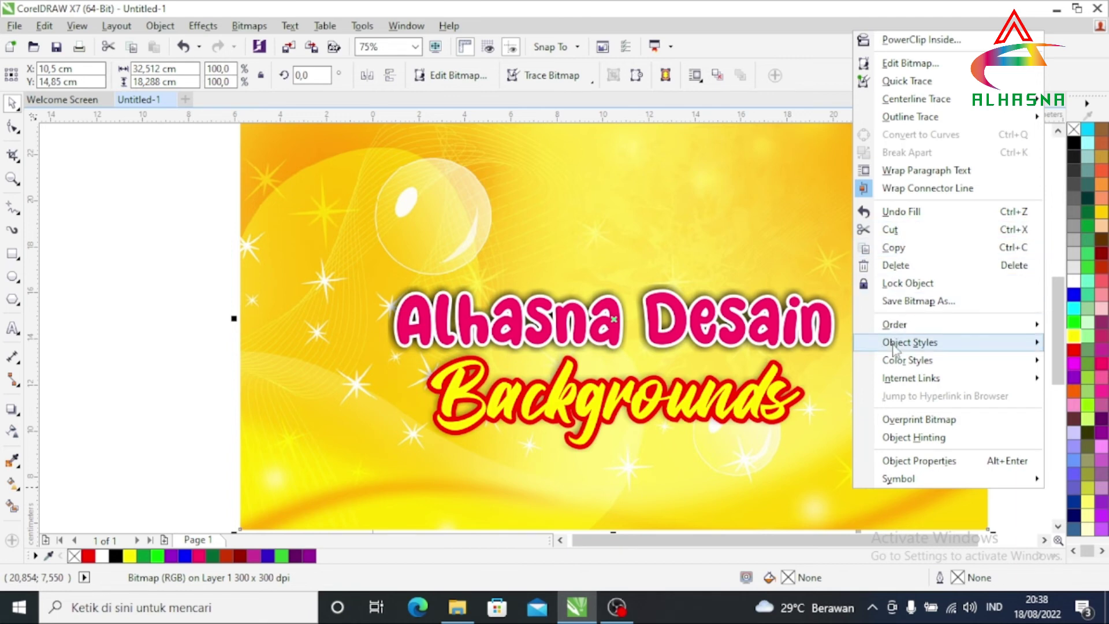
pyautogui.click(895, 270)
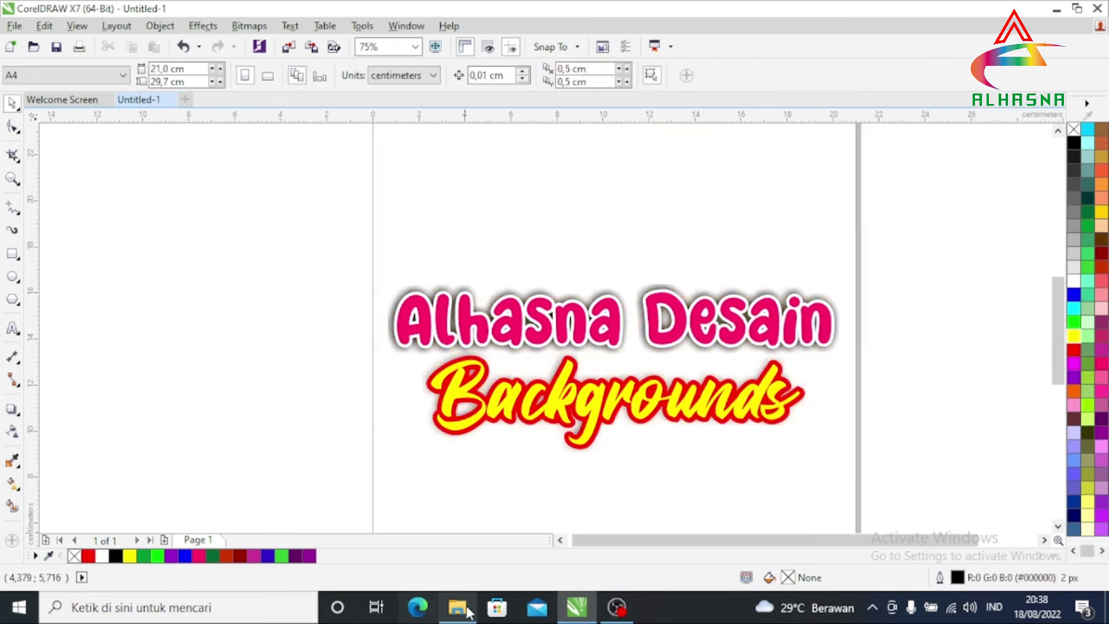
pyautogui.click(457, 607)
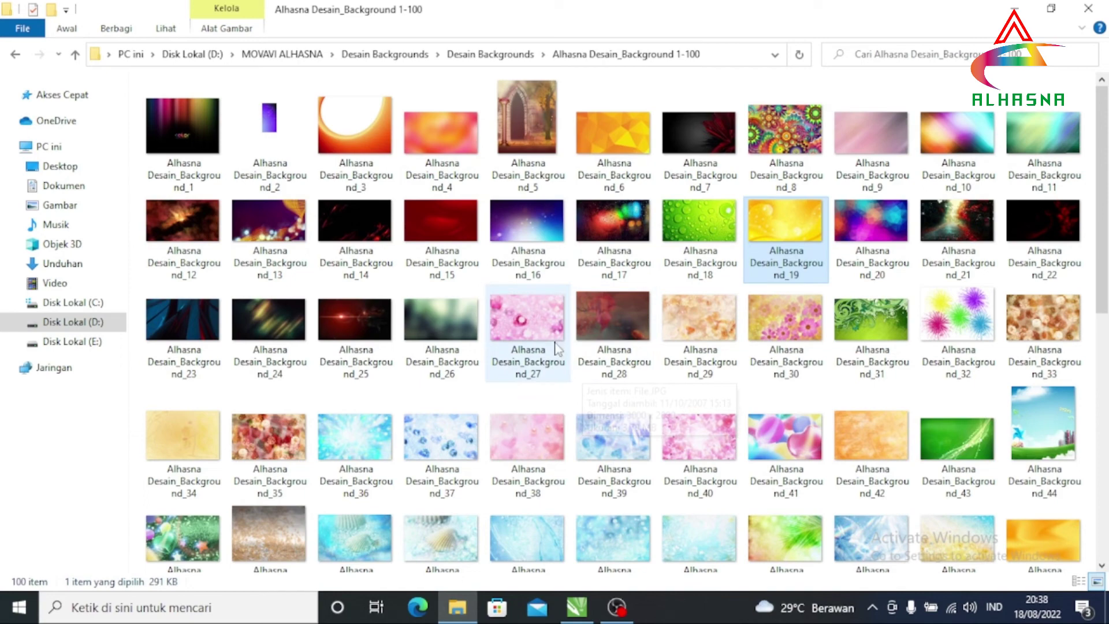
# Step: Drag the blue floral picture from the backgrounds folder into CorelDRAW
pyautogui.scroll(-3, 623, 426)
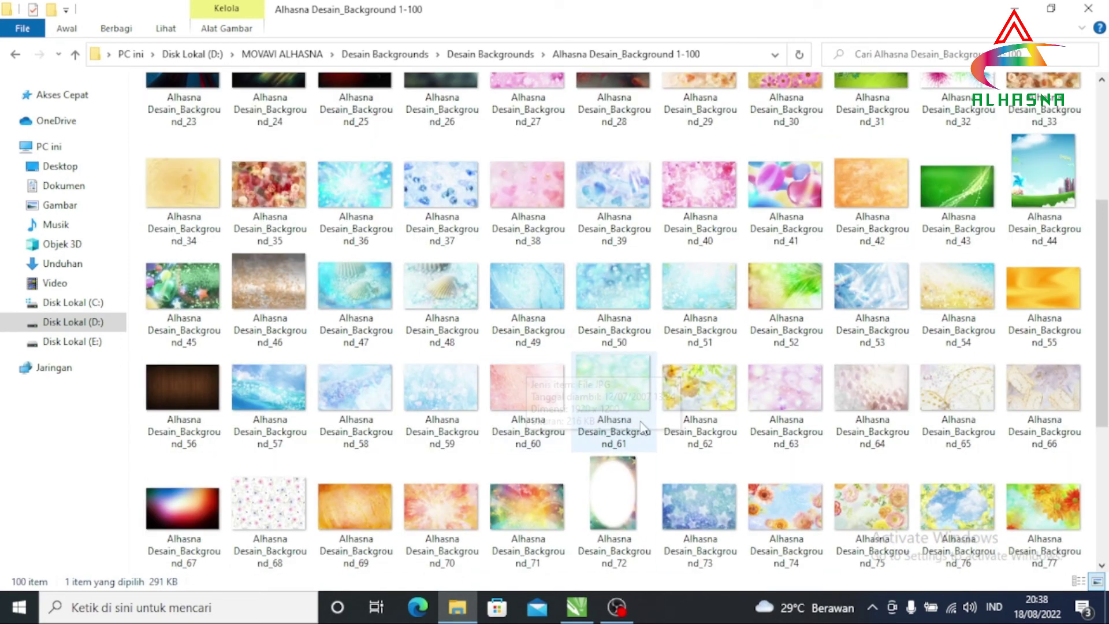
pyautogui.moveTo(795, 541)
pyautogui.mouseDown()
pyautogui.moveTo(590, 611)
pyautogui.moveTo(631, 373)
pyautogui.mouseUp()
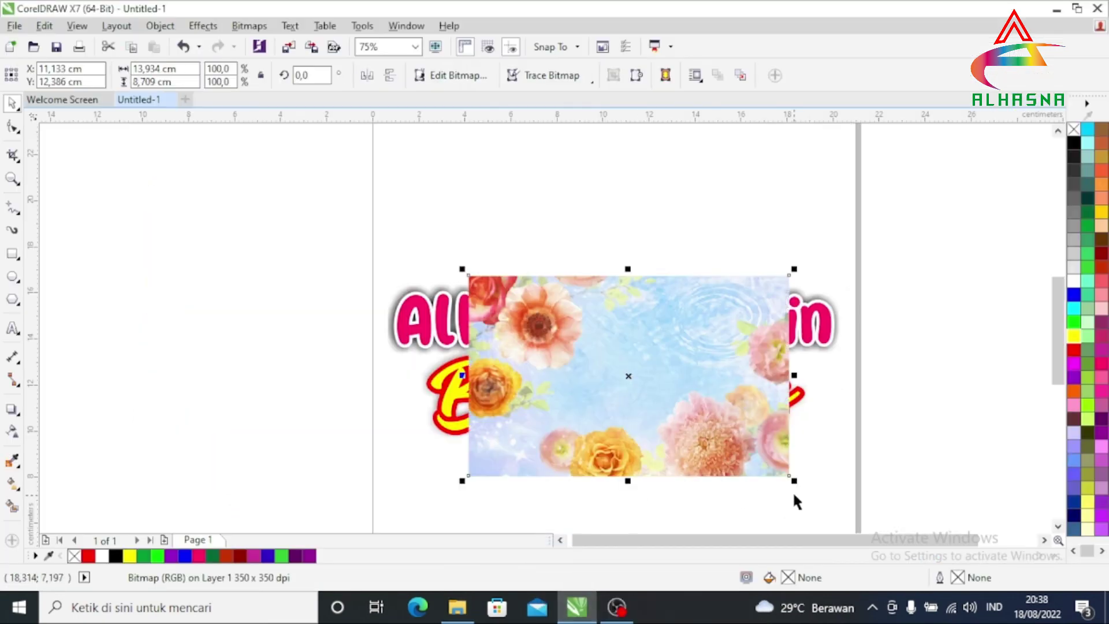
# Step: Scale the floral photo up to about 178% and centre it on the page with P
pyautogui.moveTo(793, 482); pyautogui.dragTo(867, 534)
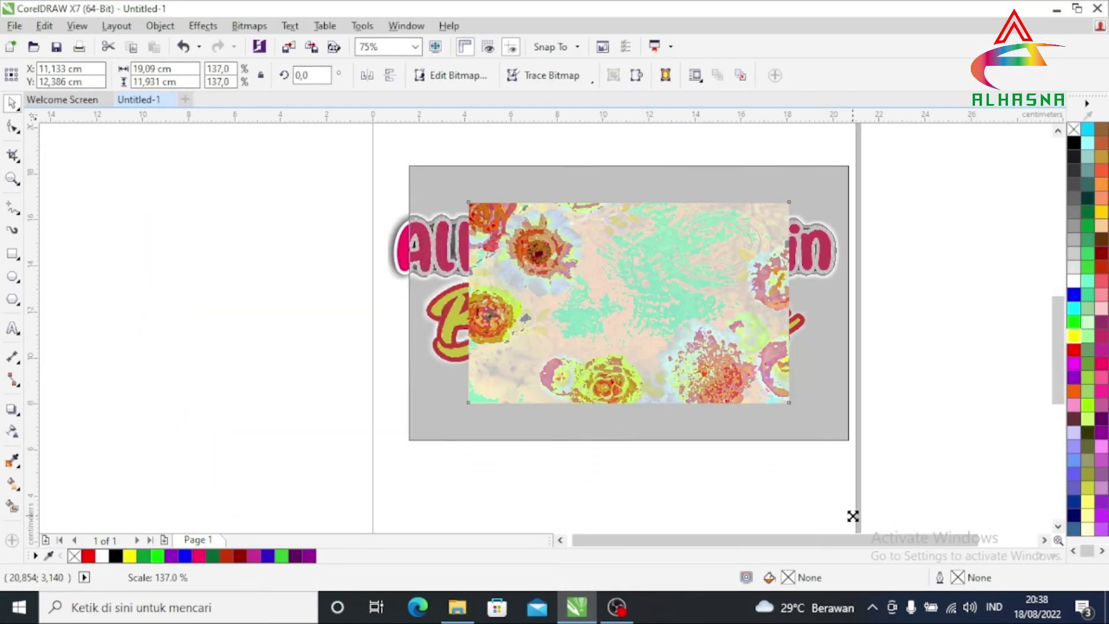
pyautogui.moveTo(866, 535); pyautogui.dragTo(918, 518)
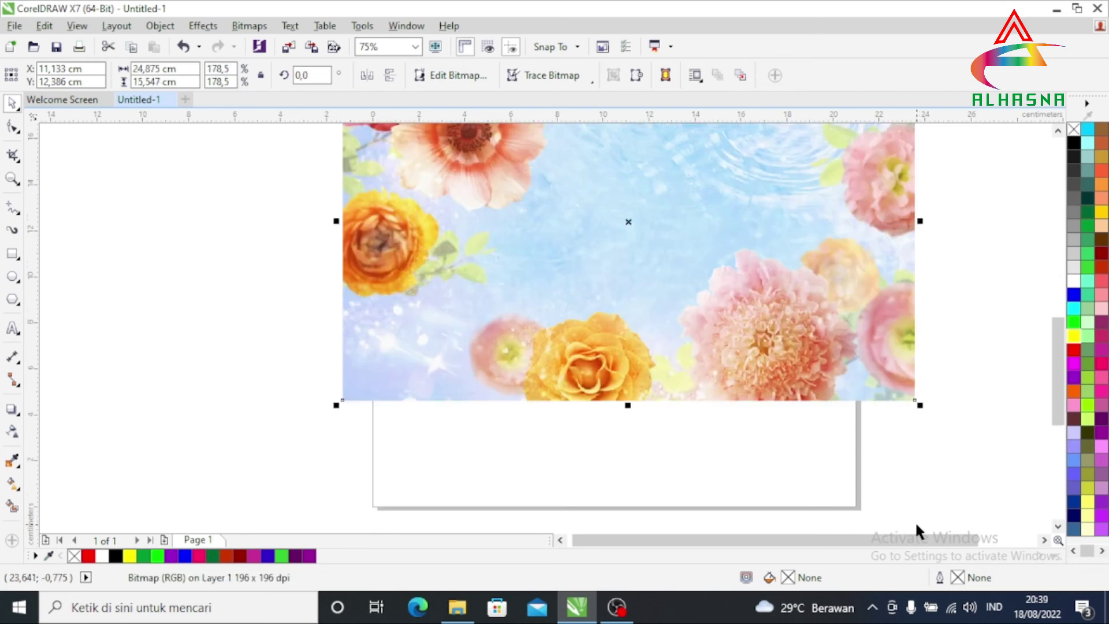
pyautogui.press('p')
pyautogui.scroll(-2, 542, 417)
pyautogui.scroll(2, 572, 277)
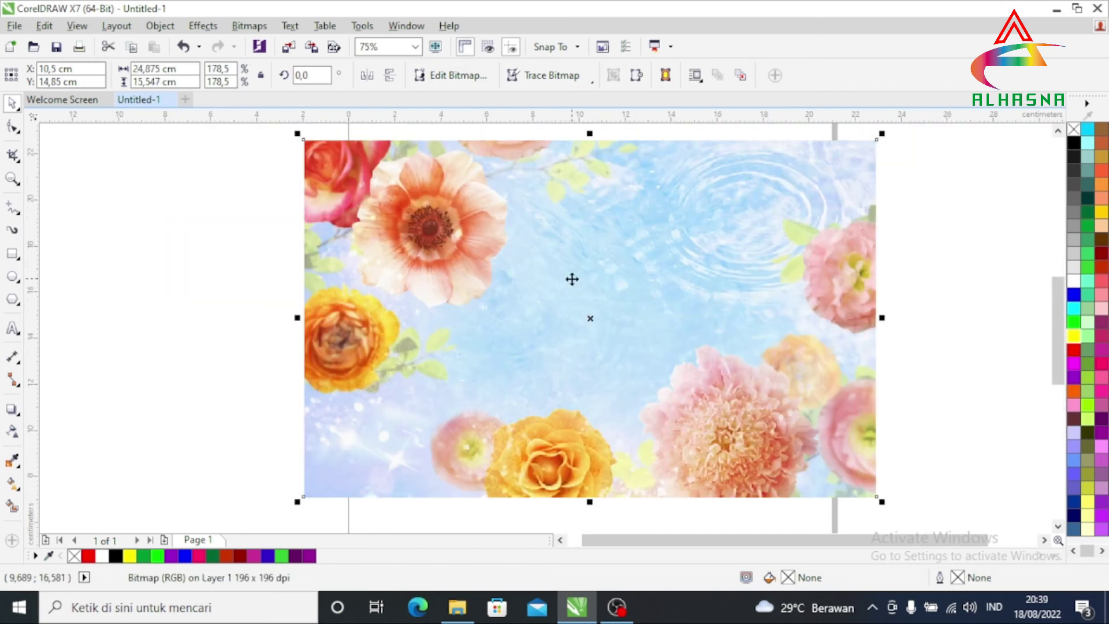
pyautogui.rightClick(661, 333)
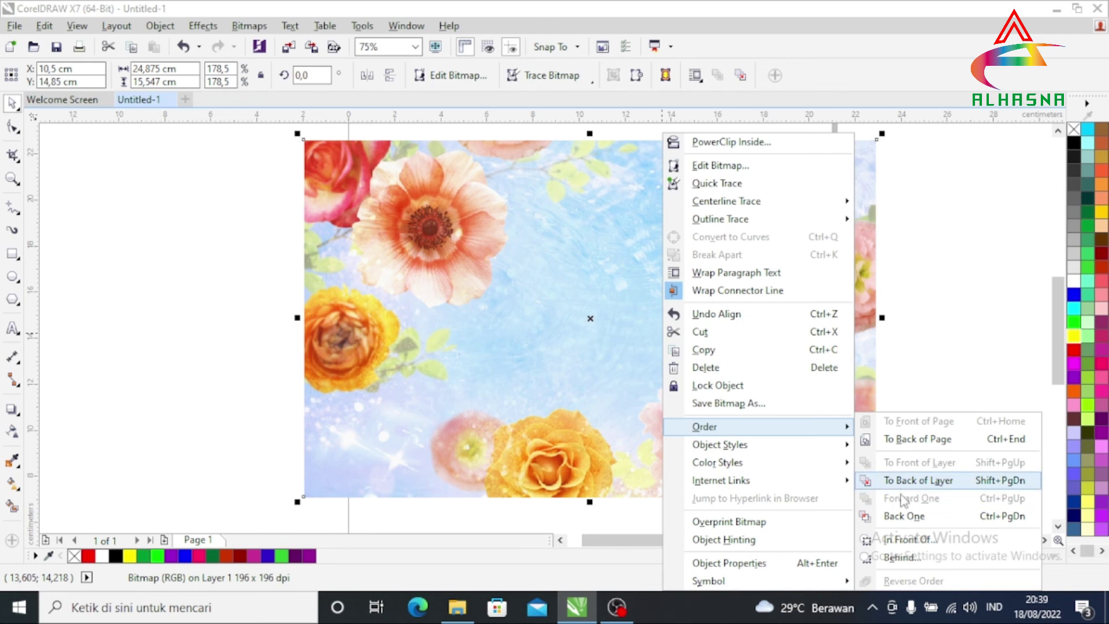
# Step: Send the floral photo back one, then to back of layer behind both text lines
pyautogui.click(899, 520)
pyautogui.rightClick(810, 436)
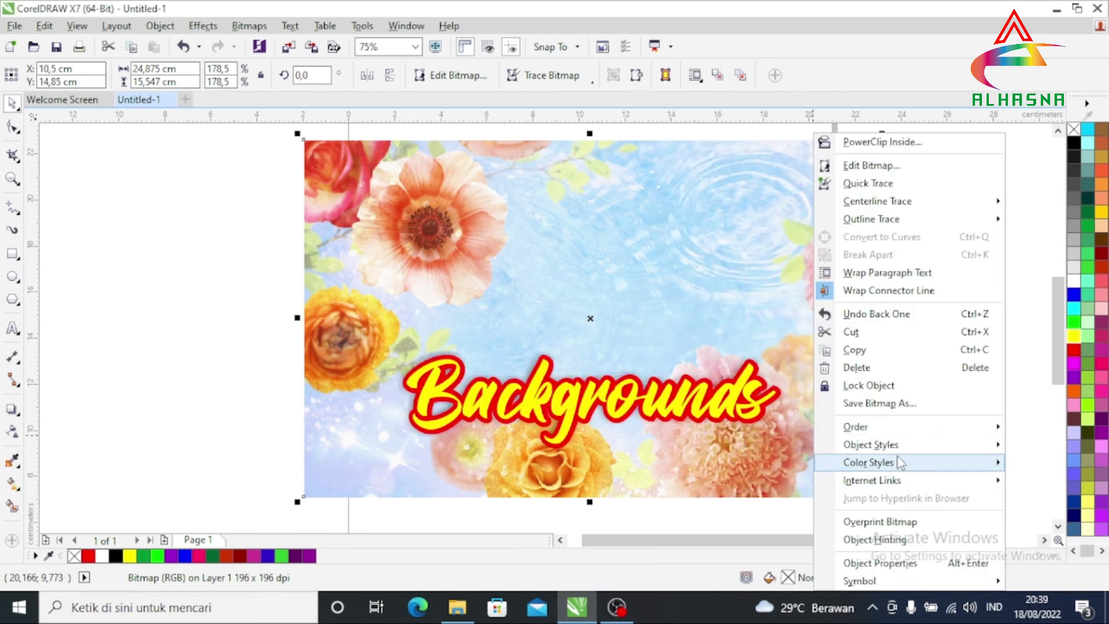
pyautogui.moveTo(906, 426)
pyautogui.click(690, 480)
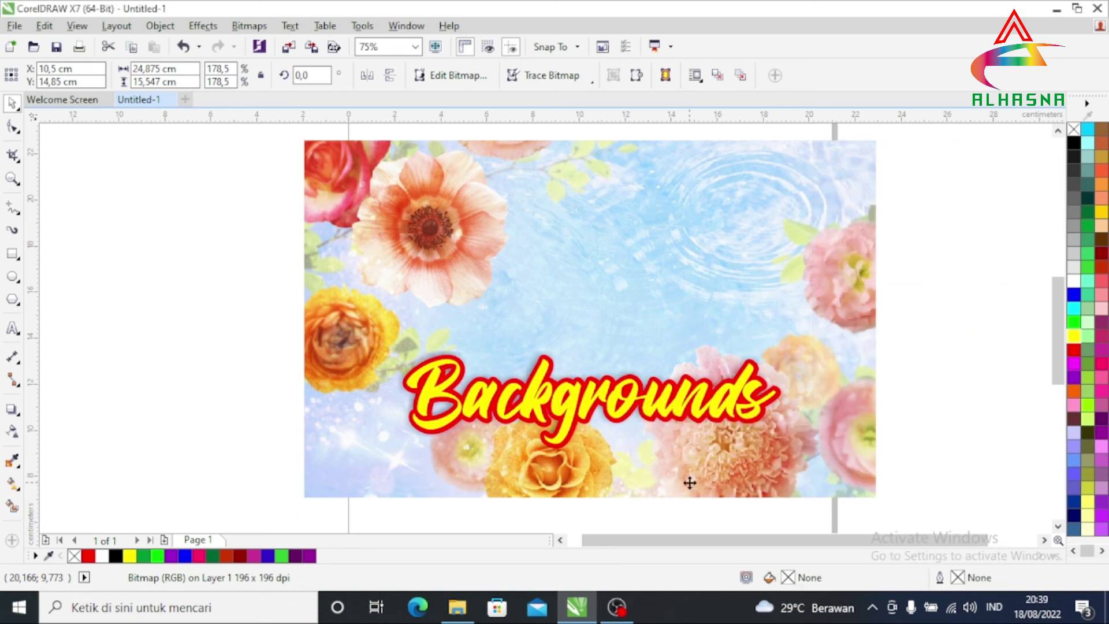
pyautogui.press('Escape')
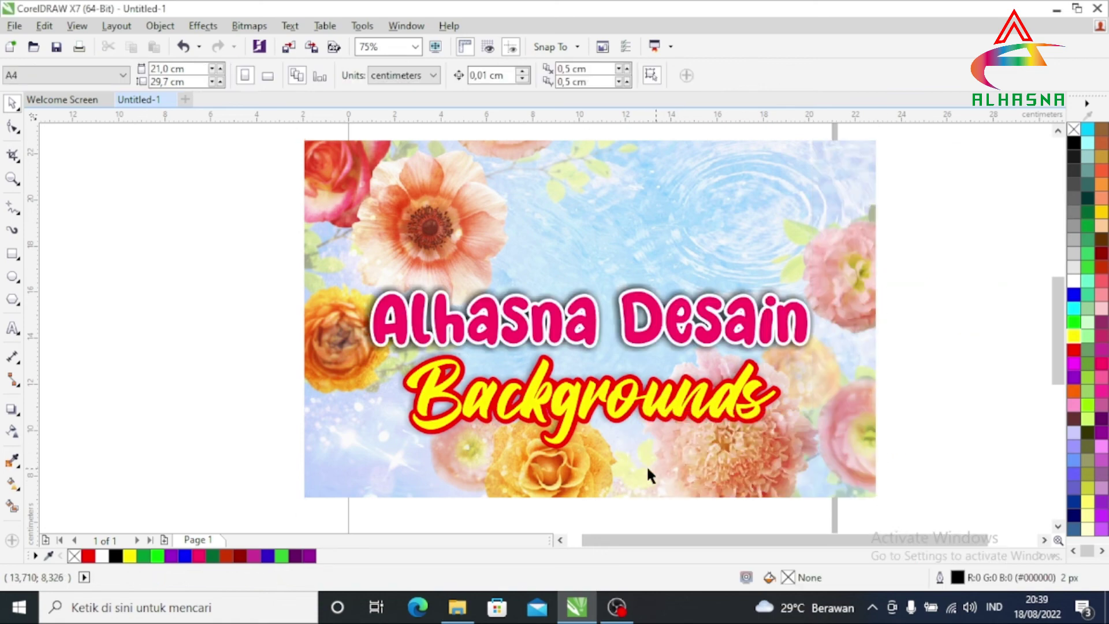
# Step: Undo an accidental photo move and shift both text lines higher on the photo
pyautogui.moveTo(334, 248); pyautogui.dragTo(388, 333)
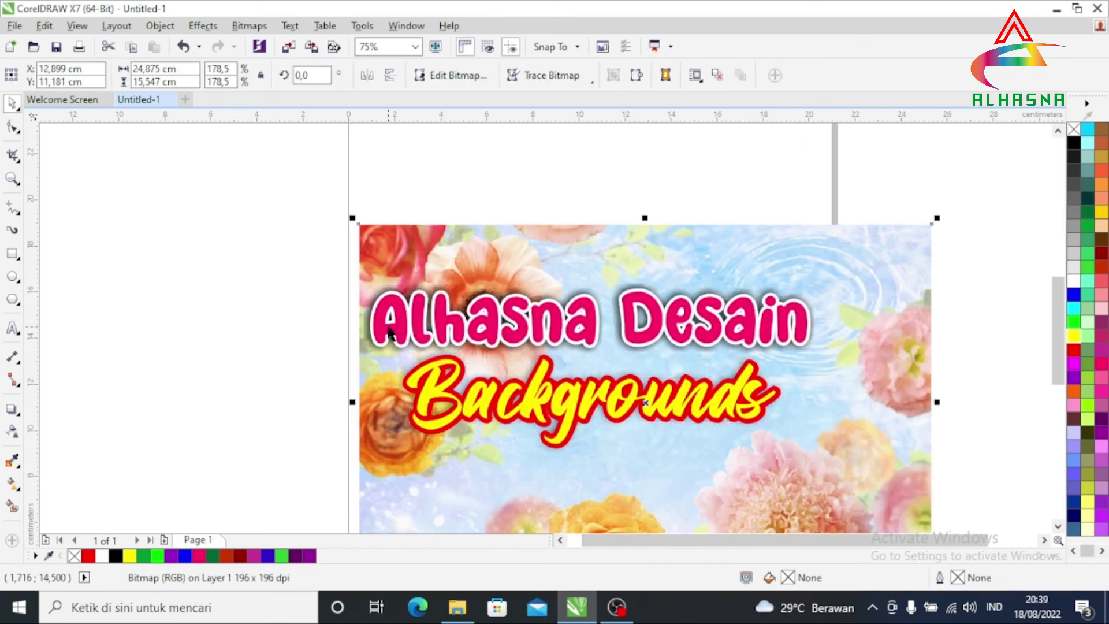
pyautogui.hotkey('ctrl', 'z')
pyautogui.moveTo(244, 280)
pyautogui.mouseDown()
pyautogui.moveTo(888, 454)
pyautogui.moveTo(886, 470)
pyautogui.mouseUp()
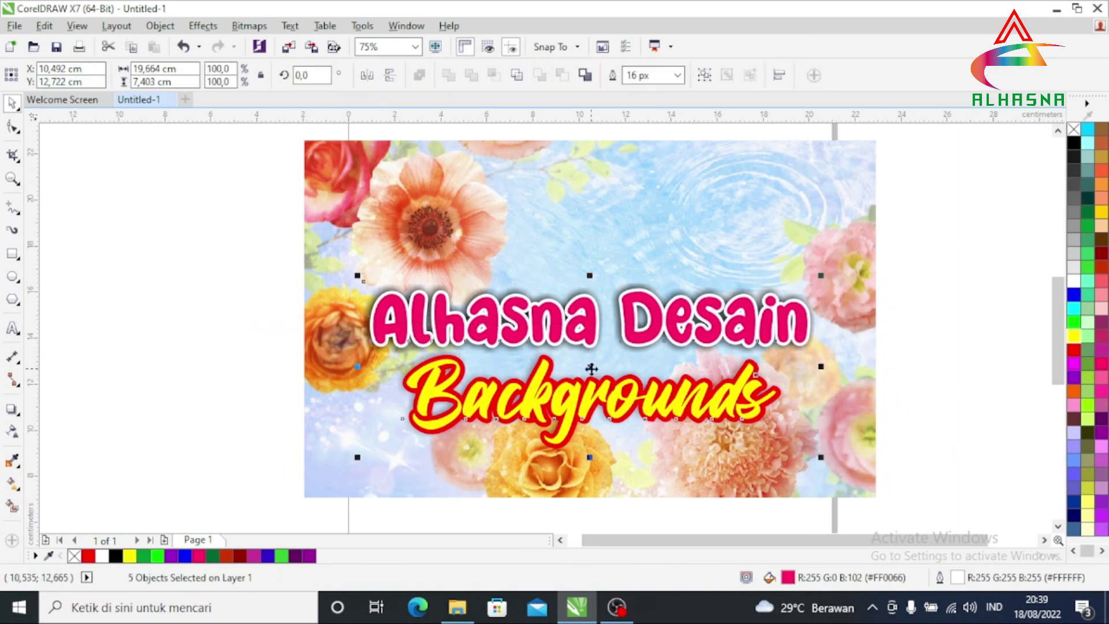
pyautogui.moveTo(592, 368); pyautogui.dragTo(591, 318)
pyautogui.click(913, 328)
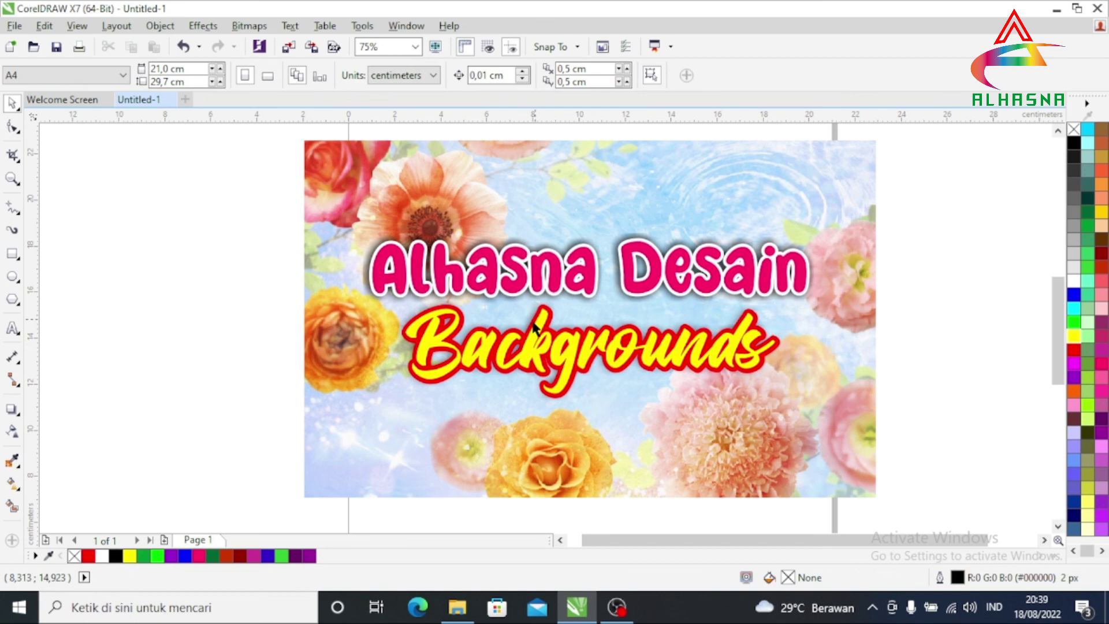
# Step: Select and deselect the Backgrounds text to check its position
pyautogui.scroll(-1, 533, 328)
pyautogui.scroll(2, 525, 328)
pyautogui.scroll(-1, 518, 329)
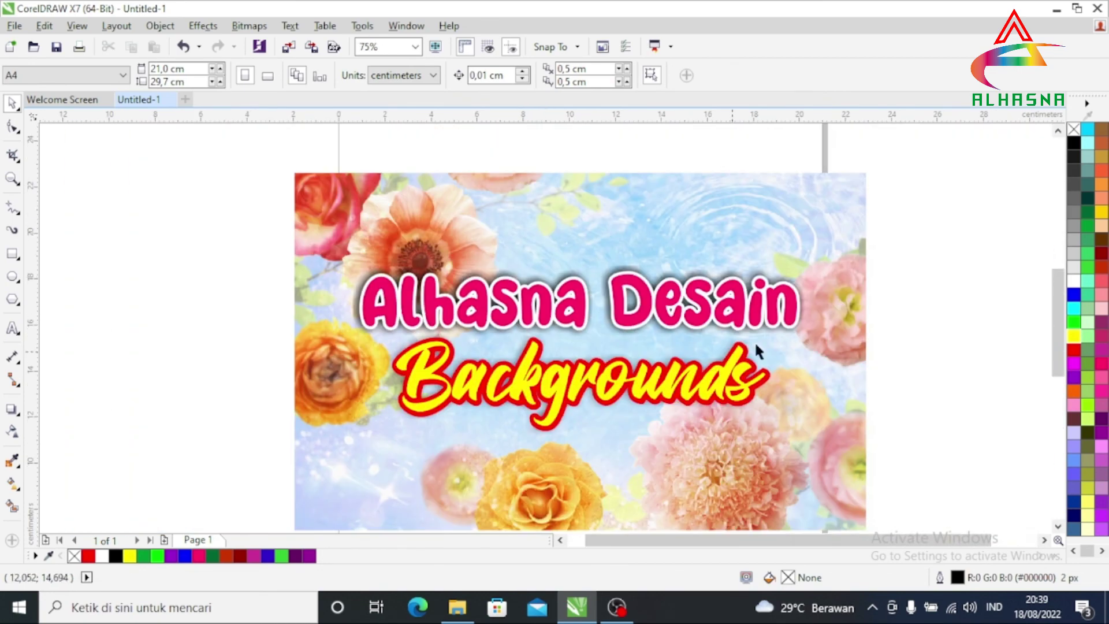
pyautogui.click(576, 393)
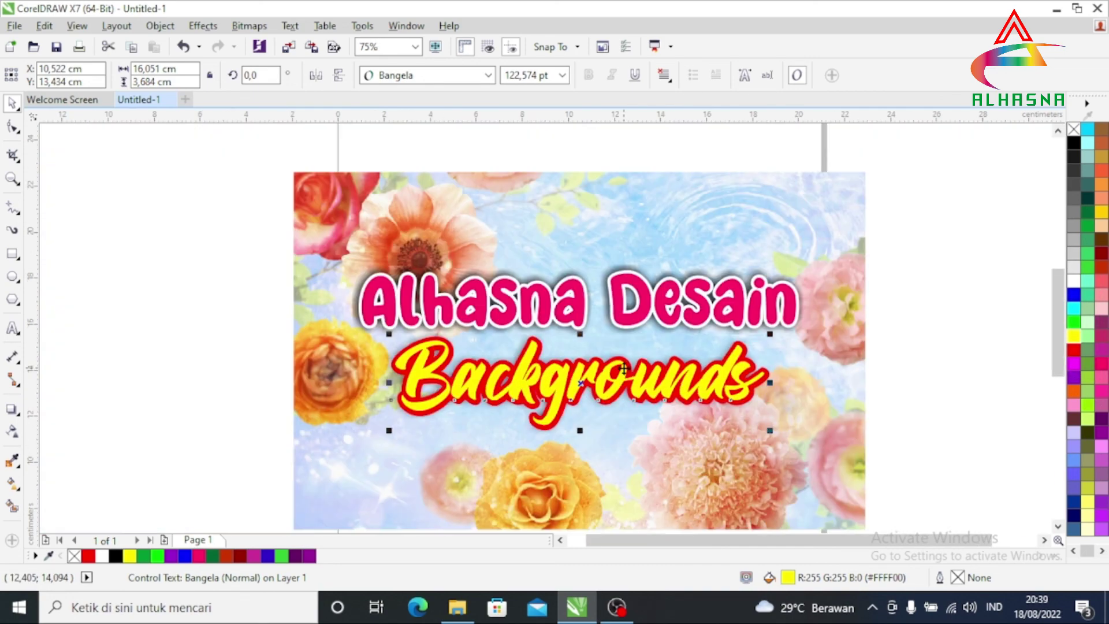
pyautogui.click(916, 370)
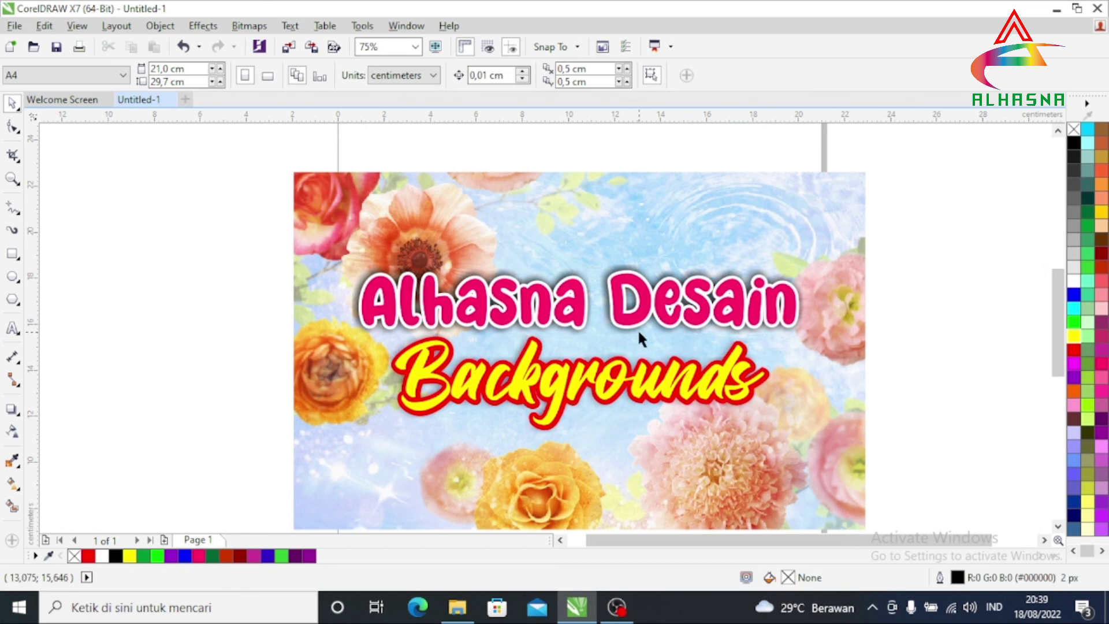